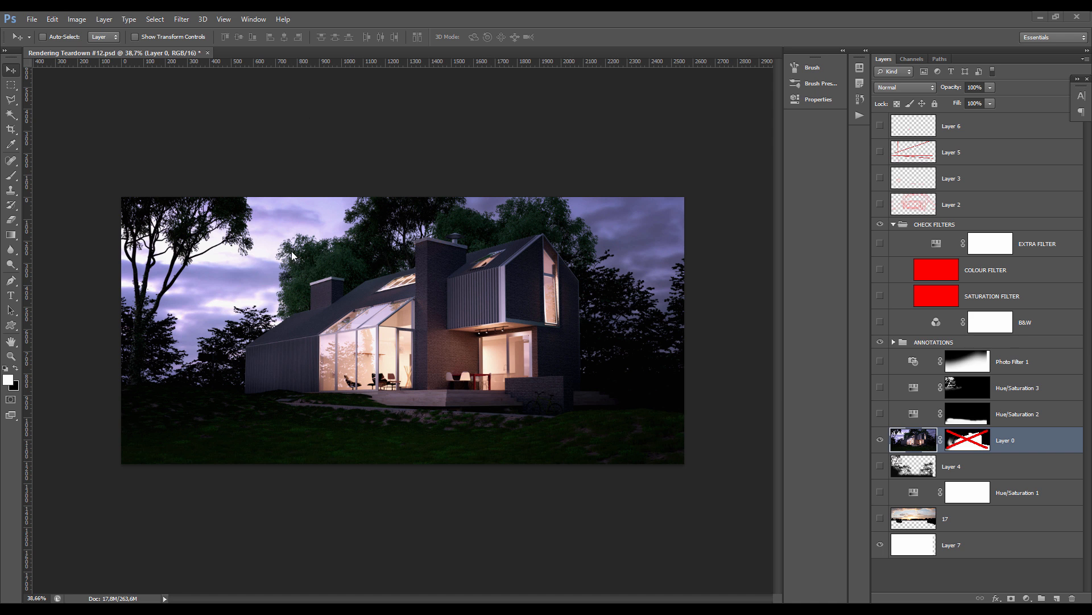
# Inspect the whole house rendering, including a view with the interface panels hidden.
pyautogui.scroll(2, 328, 287)
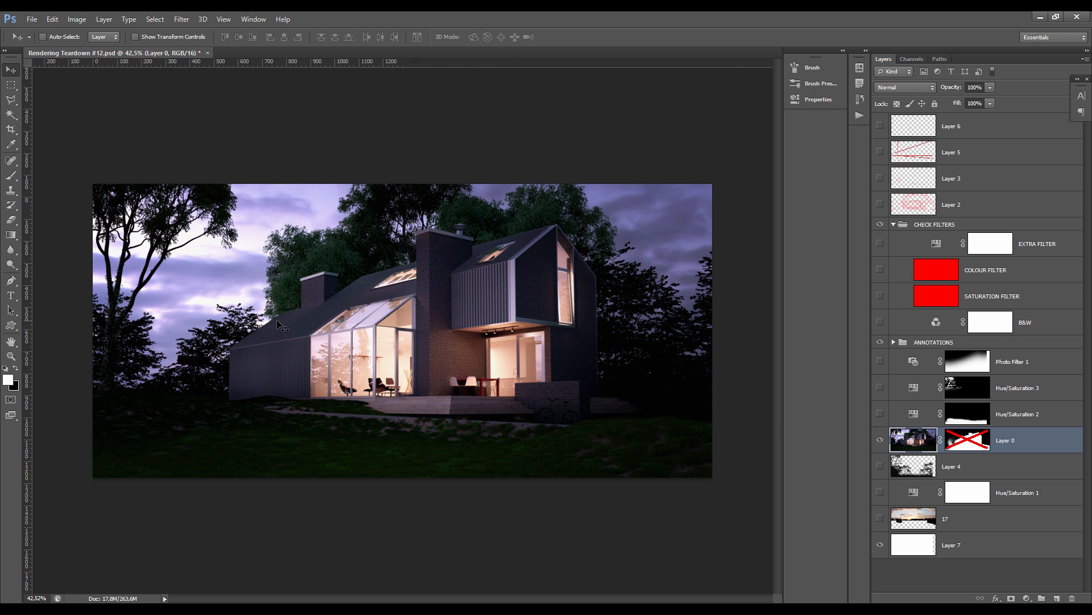
pyautogui.scroll(1, 292, 286)
pyautogui.press('Tab')
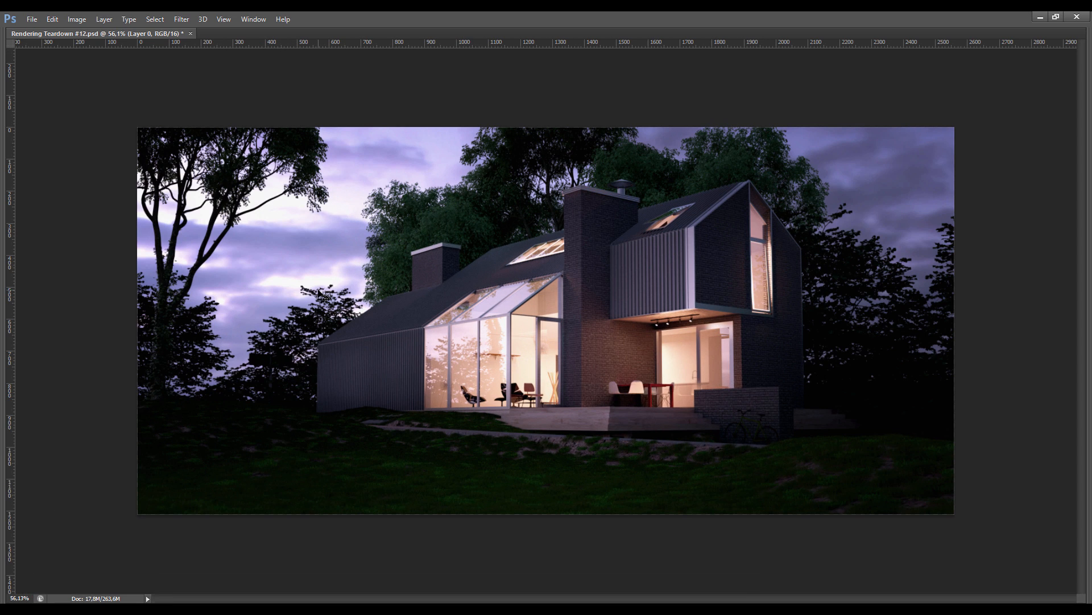
pyautogui.scroll(1, 295, 310)
pyautogui.scroll(-3, 428, 266)
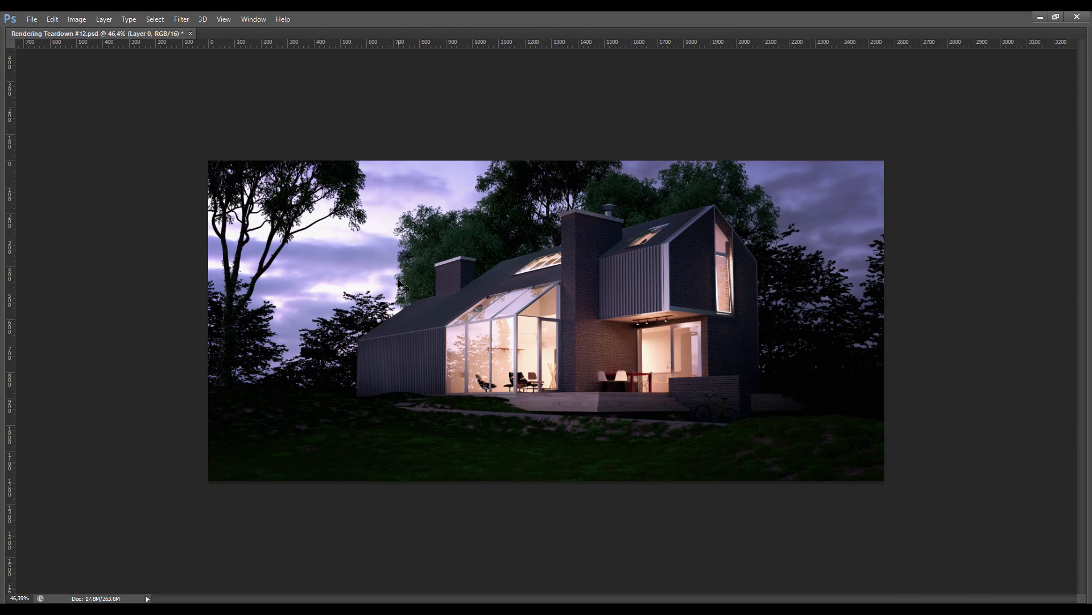
pyautogui.press('Tab')
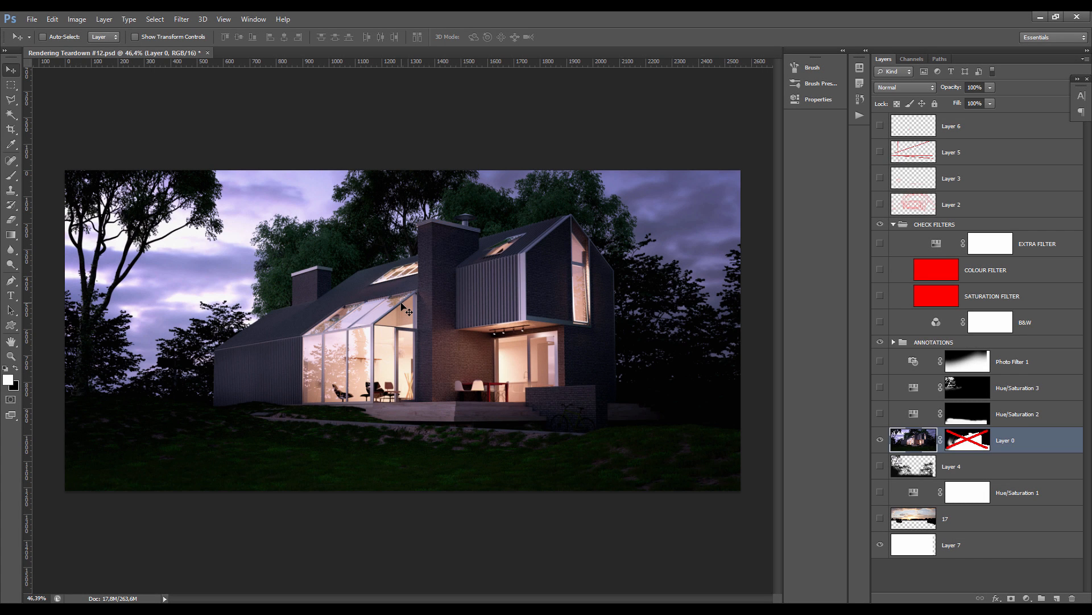
pyautogui.scroll(-1, 403, 308)
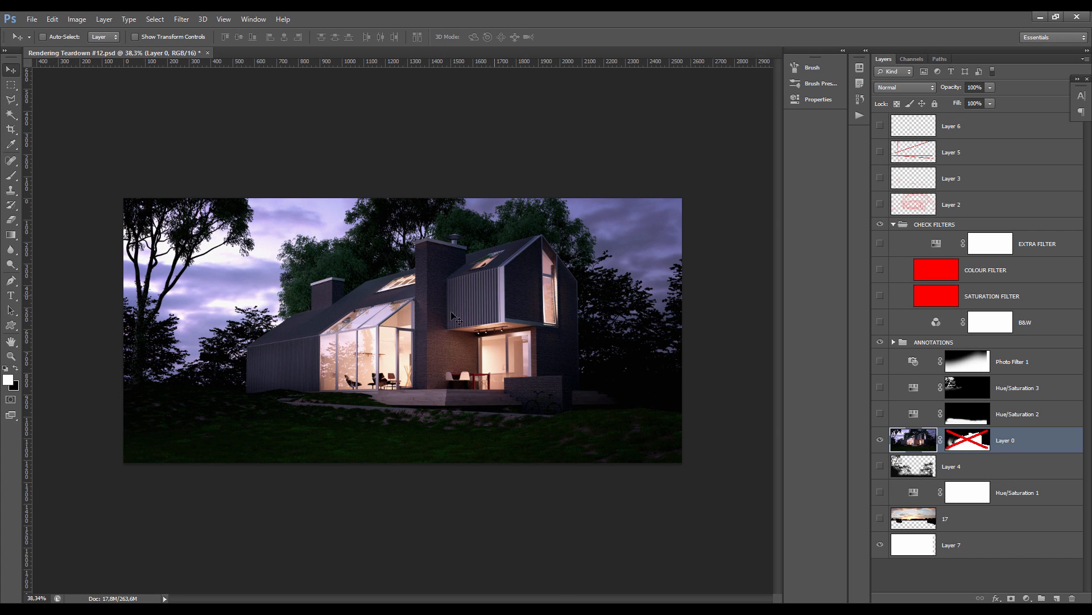
# Inspect the upper volume's ribbed cladding, the skylight and the brick chimney up close, and return to the full picture.
pyautogui.scroll(3, 451, 311)
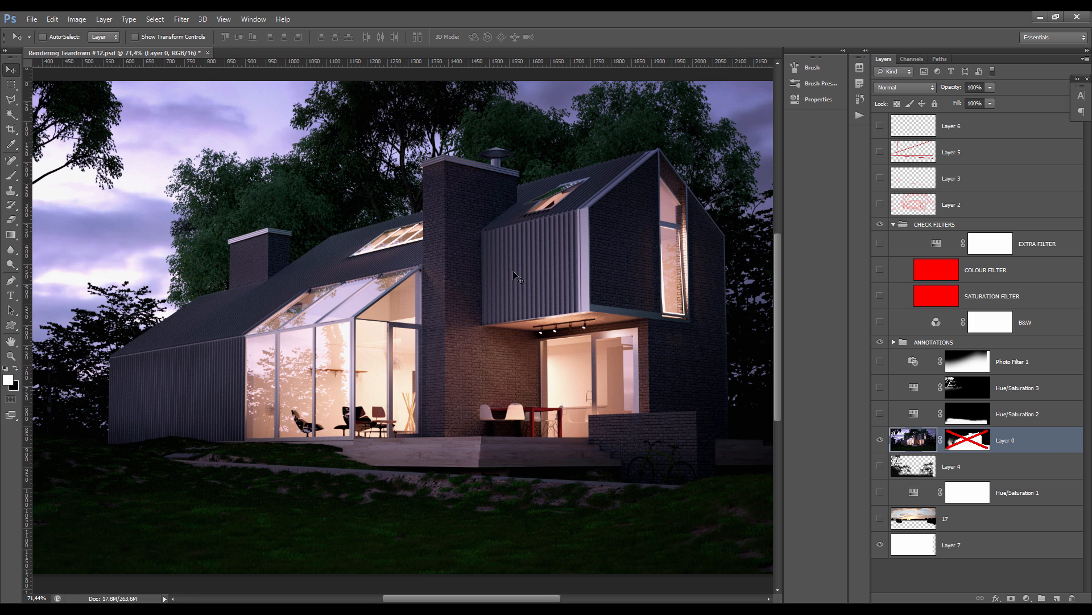
pyautogui.scroll(-1, 514, 277)
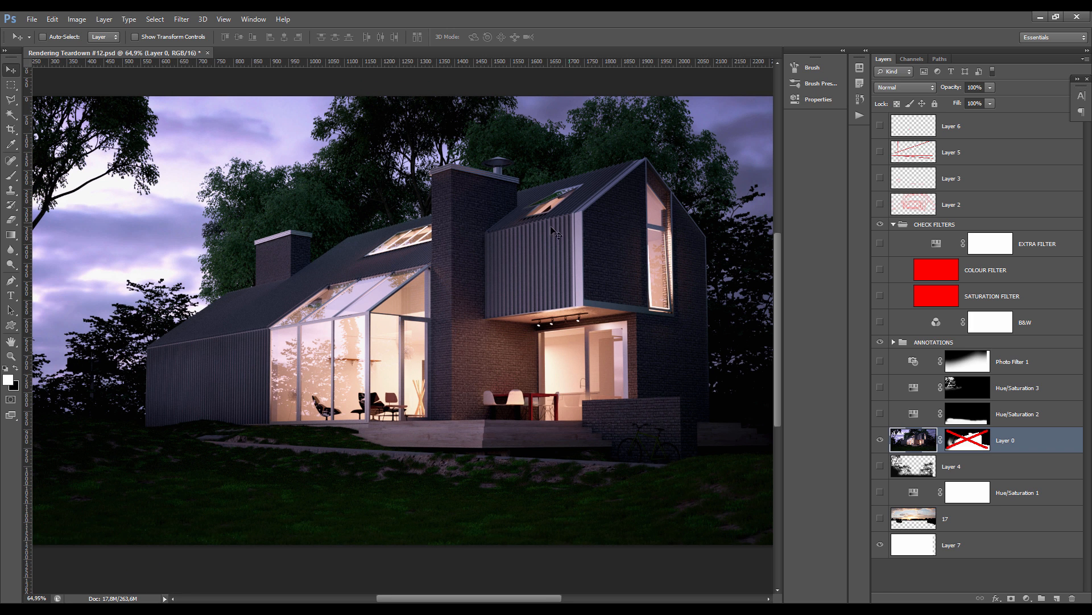
pyautogui.scroll(5, 554, 233)
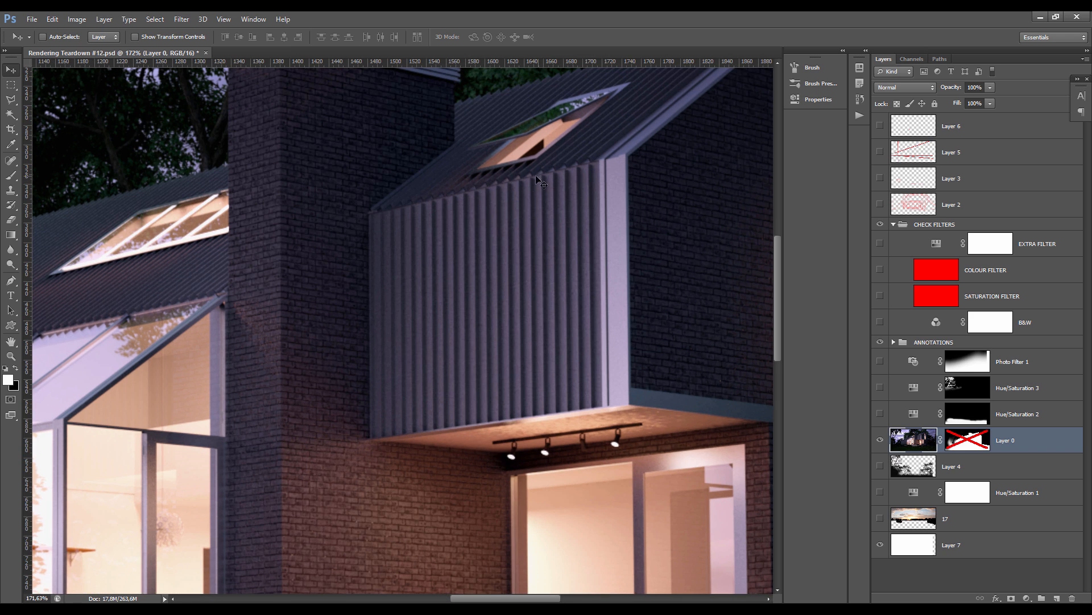
pyautogui.scroll(2, 538, 181)
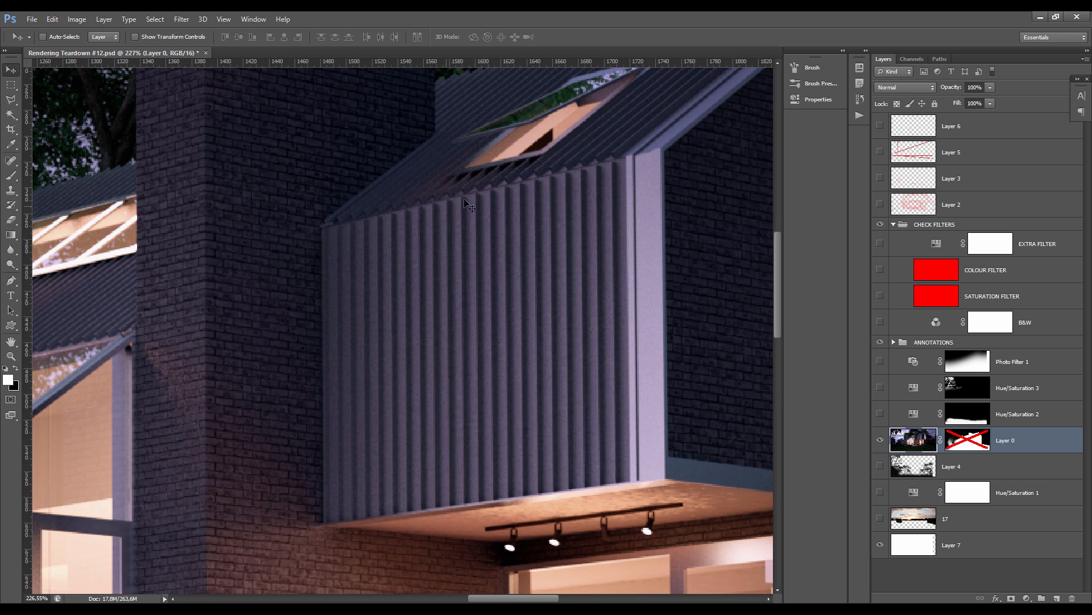
pyautogui.scroll(-2, 535, 202)
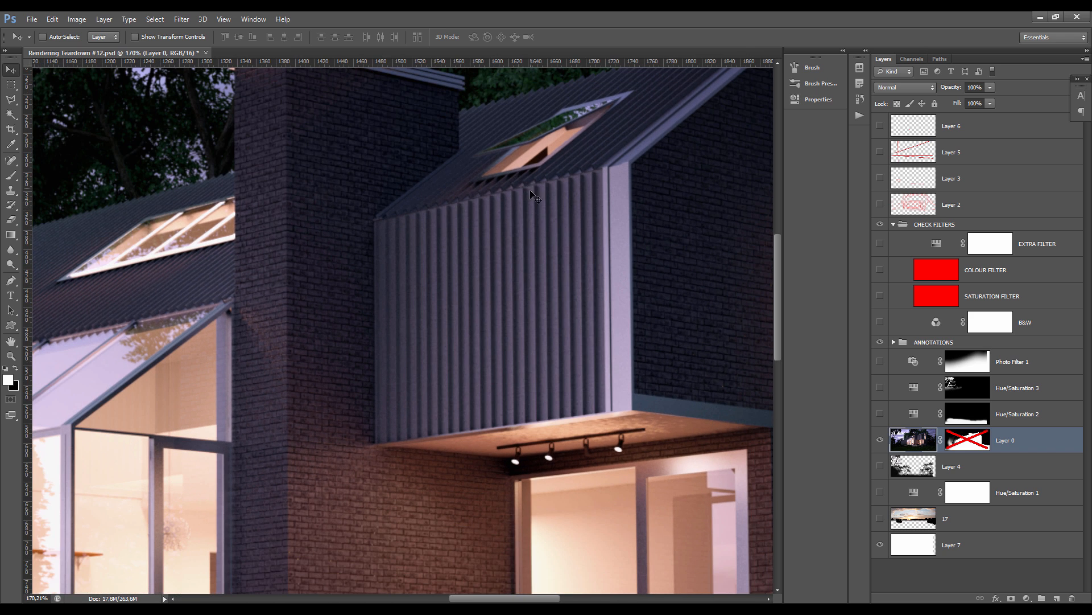
pyautogui.scroll(-4, 530, 189)
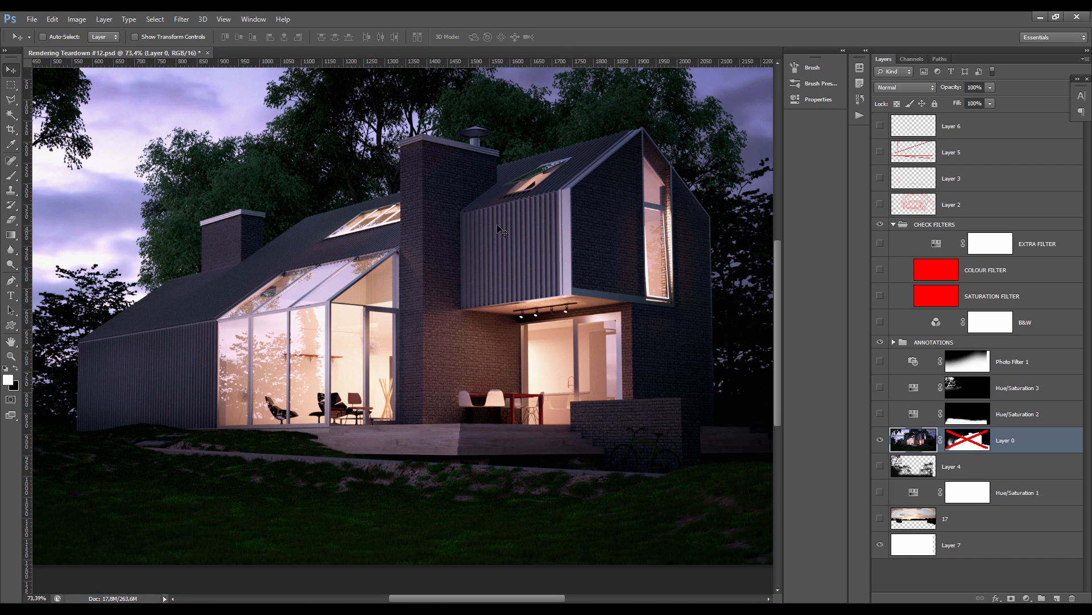
pyautogui.scroll(2, 500, 229)
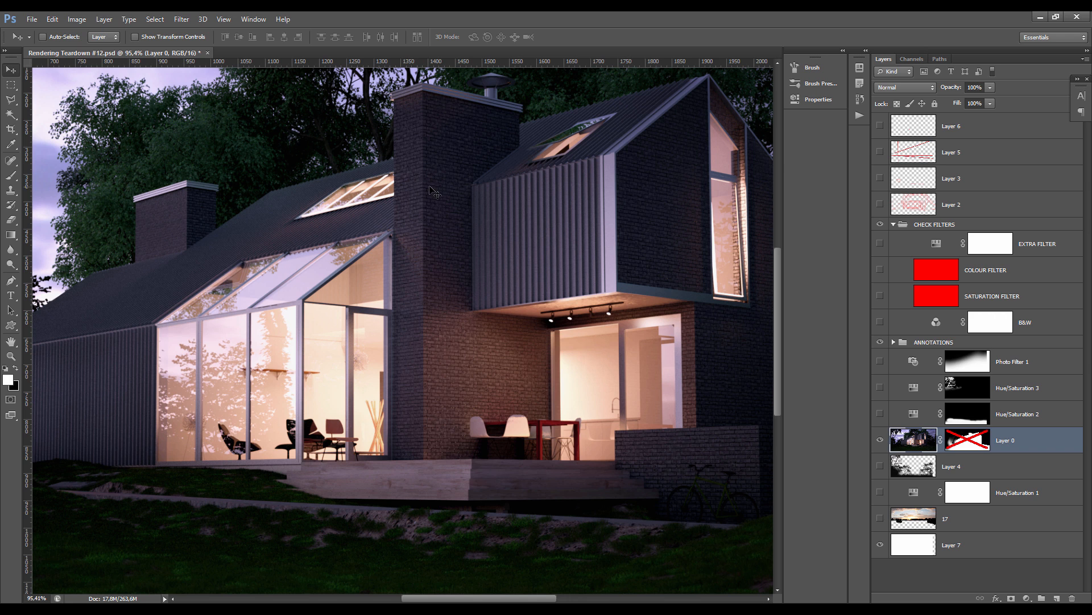
pyautogui.scroll(-3, 429, 186)
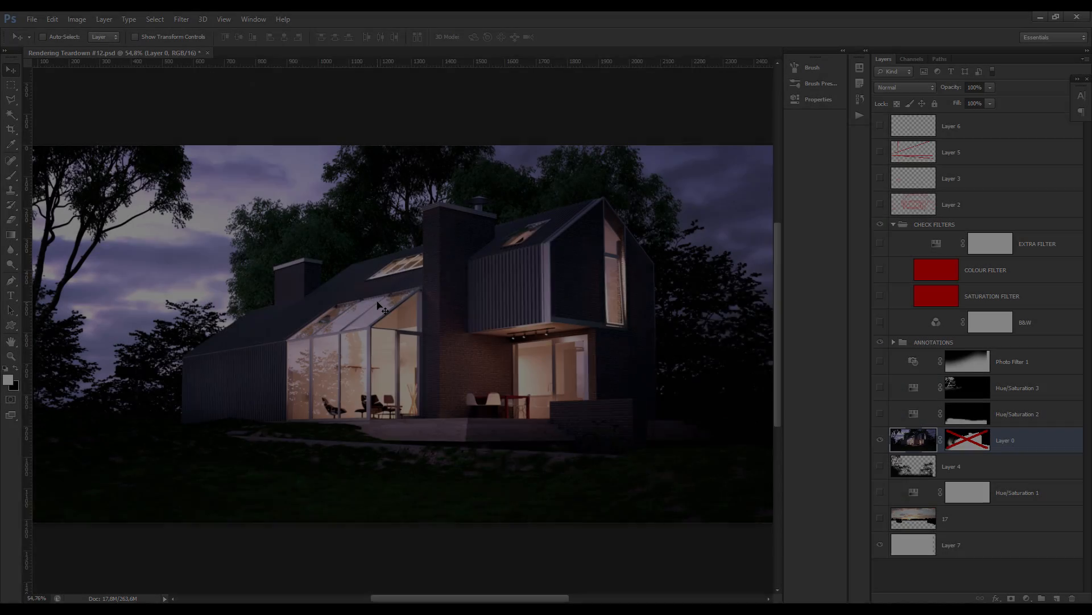
pyautogui.scroll(-2, 380, 310)
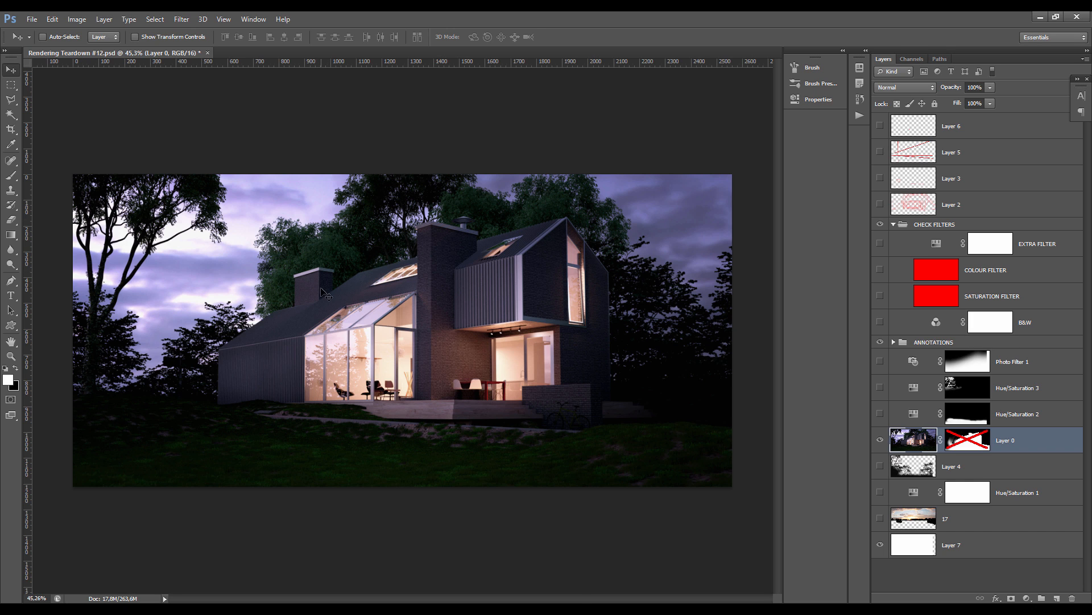
# Crop the canvas larger than the picture, adding blank space above, below and on its left, and trimming its right edge.
pyautogui.press('c')
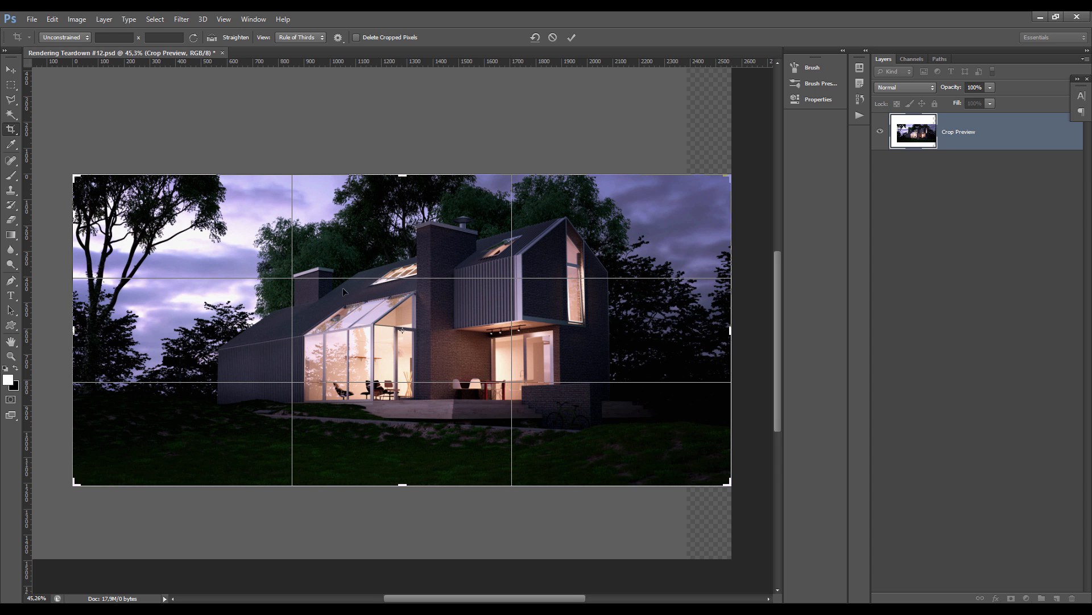
pyautogui.scroll(-5, 345, 292)
pyautogui.scroll(3, 353, 309)
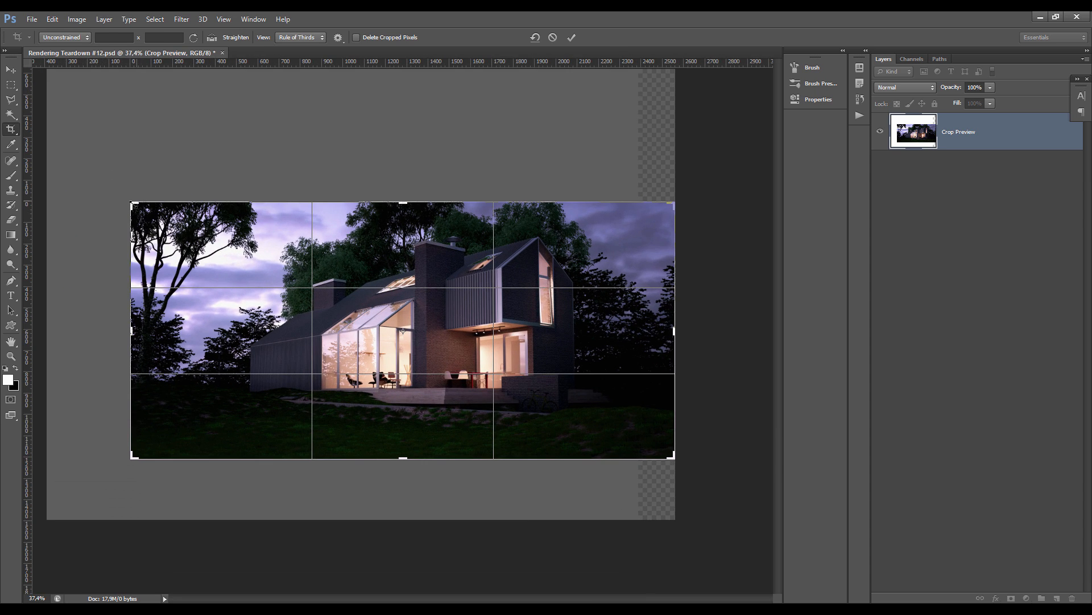
pyautogui.scroll(-1, 132, 203)
pyautogui.moveTo(156, 215); pyautogui.dragTo(116, 156)
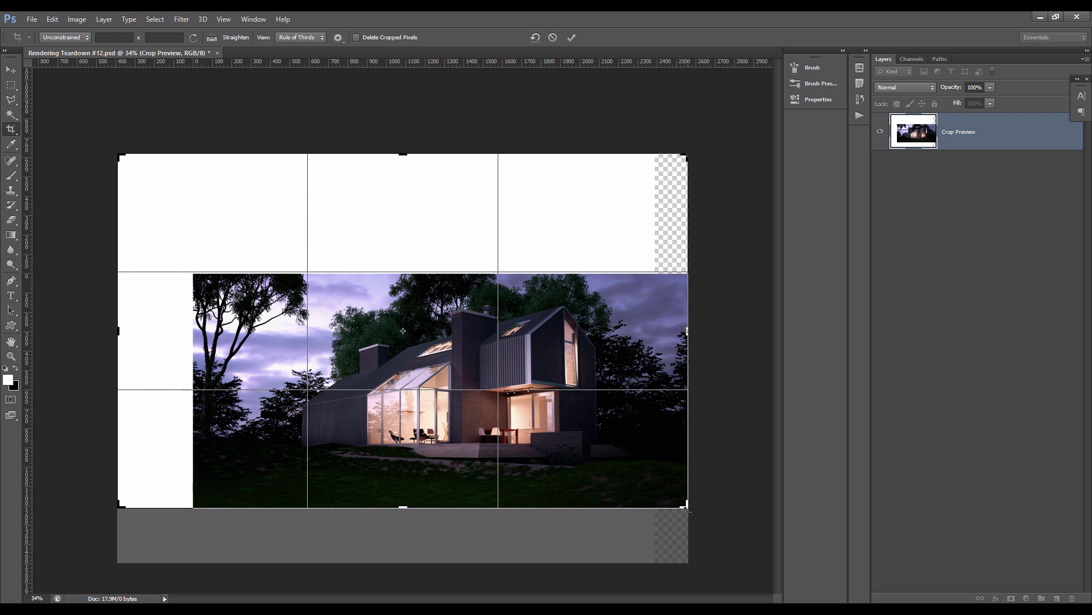
pyautogui.moveTo(687, 509); pyautogui.dragTo(670, 534)
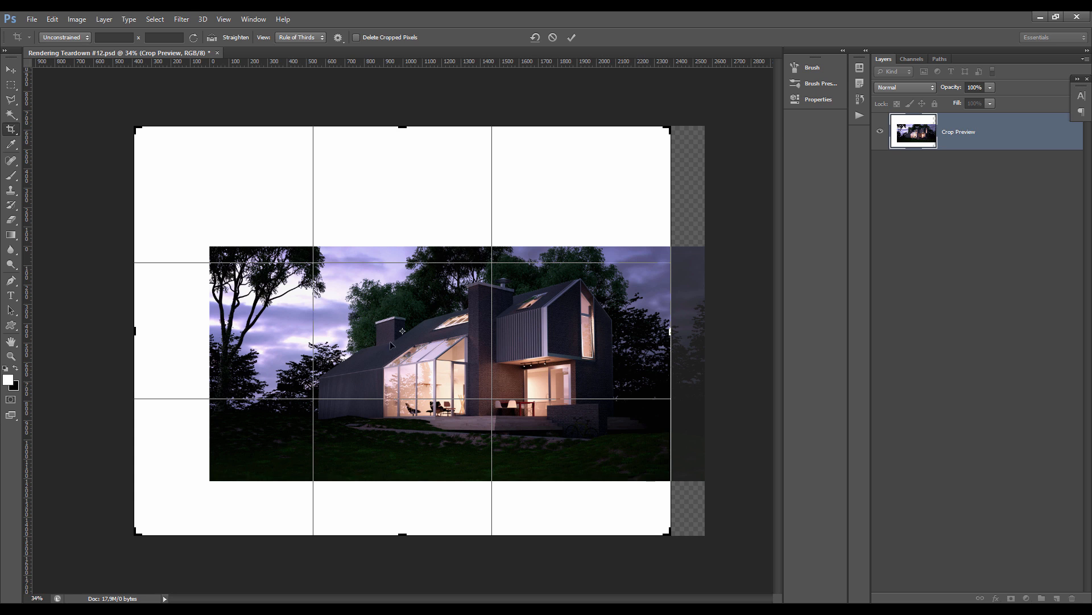
pyautogui.press('Return')
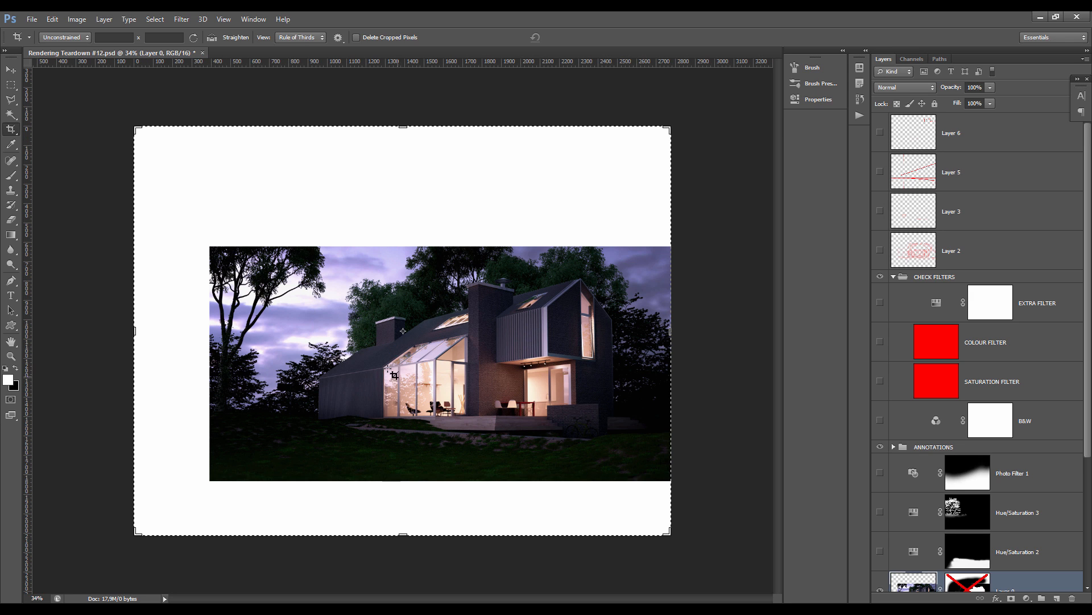
pyautogui.press('v')
pyautogui.scroll(4, 437, 352)
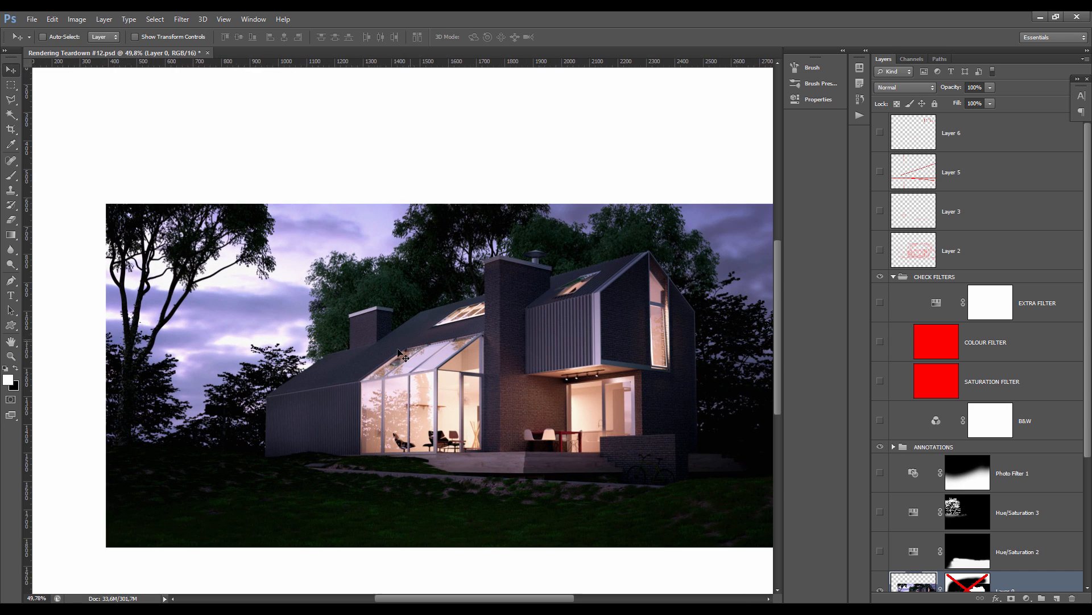
pyautogui.scroll(-2, 437, 359)
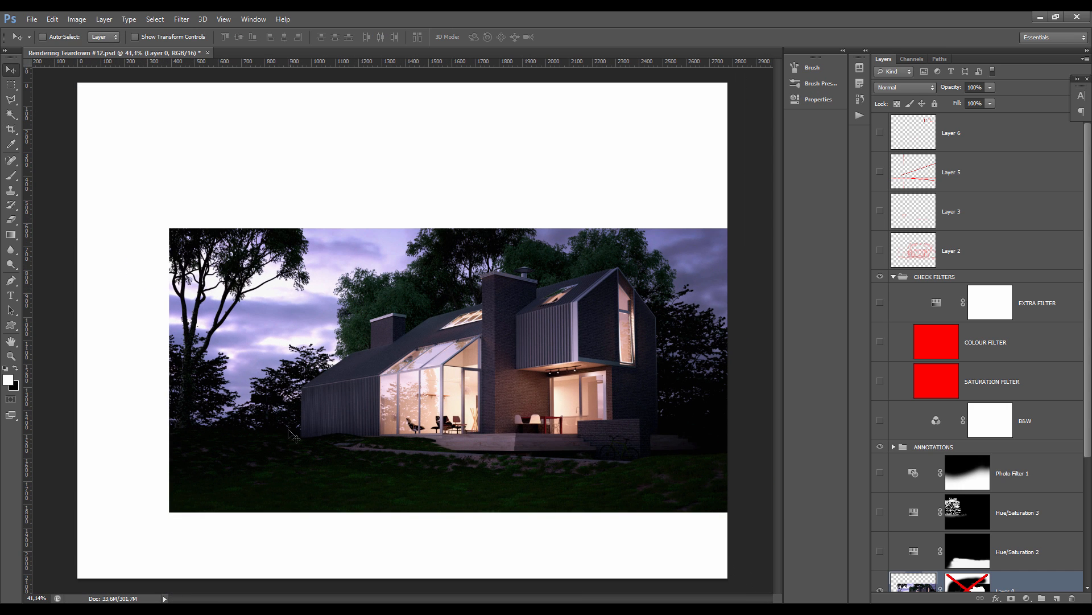
# Add a new layer above Layer 6 and set the brush colour to pure red (ff0000).
pyautogui.click(916, 125)
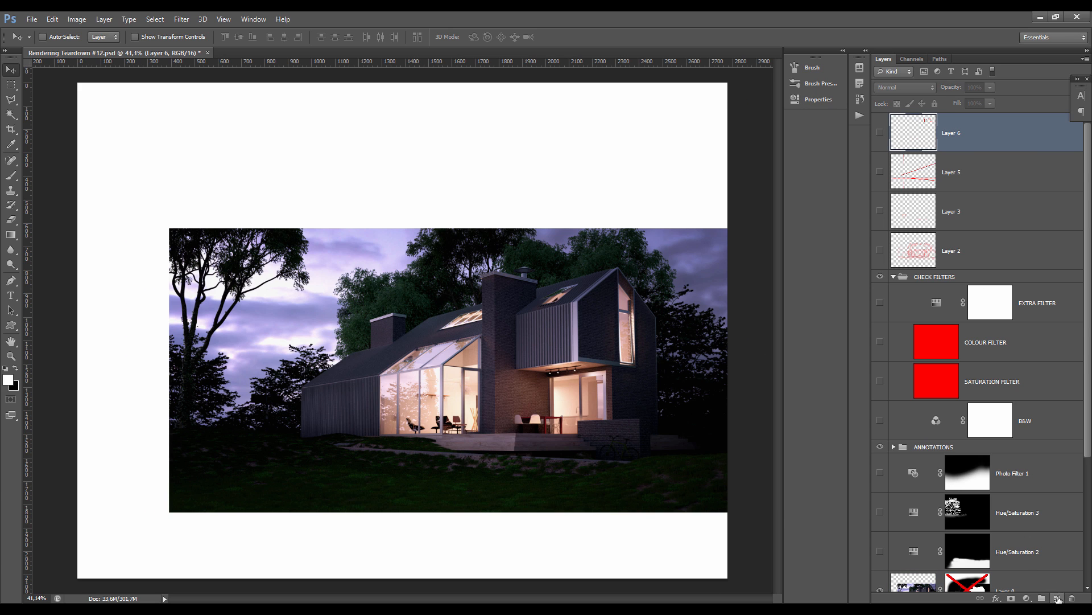
pyautogui.click(1056, 598)
pyautogui.press('b')
pyautogui.moveTo(330, 317)
pyautogui.mouseDown()
pyautogui.moveTo(321, 319)
pyautogui.moveTo(318, 378)
pyautogui.mouseUp()
pyautogui.click(8, 383)
pyautogui.moveTo(645, 276); pyautogui.dragTo(695, 178)
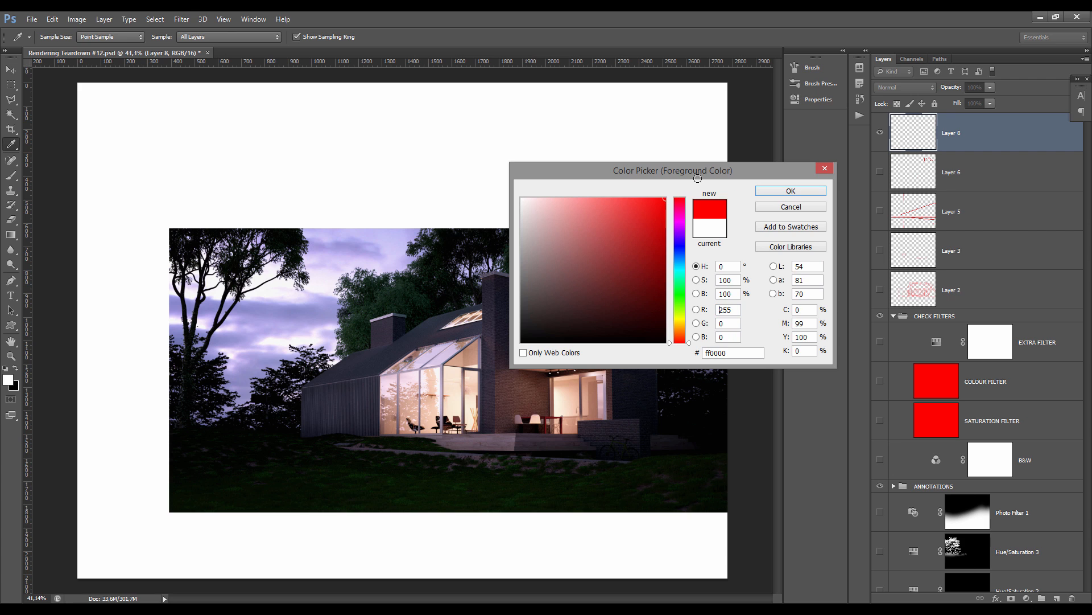
pyautogui.click(787, 192)
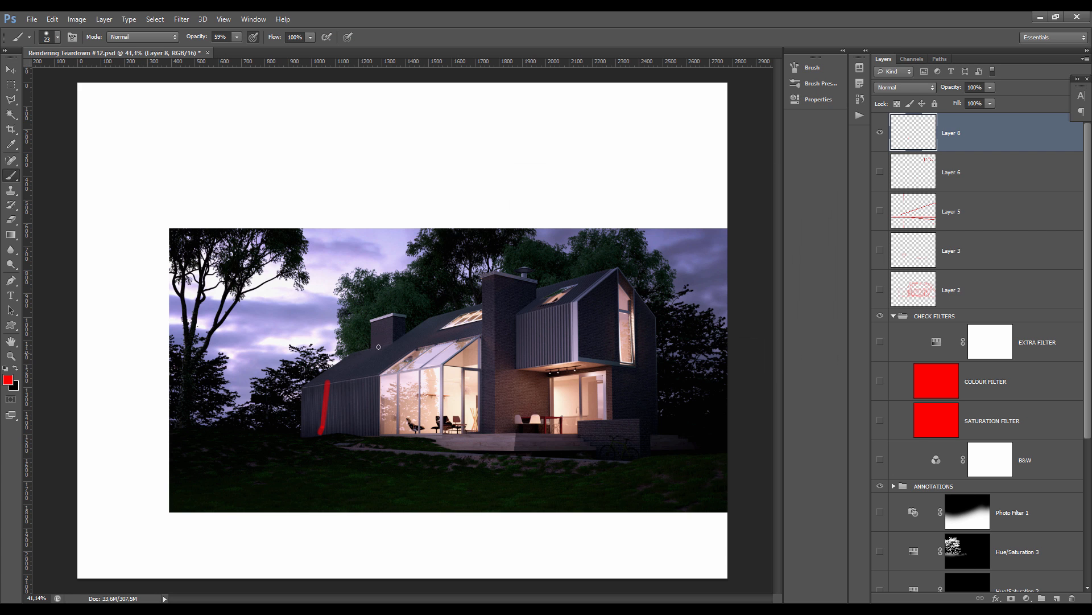
# Outline the house with straight red brush lines along the roof, the right wall and the base.
pyautogui.keyDown('shift'); pyautogui.click(418, 324); pyautogui.keyUp('shift')
pyautogui.keyDown('shift'); pyautogui.click(618, 275); pyautogui.keyUp('shift')
pyautogui.keyDown('shift'); pyautogui.click(657, 322); pyautogui.keyUp('shift')
pyautogui.keyDown('shift'); pyautogui.click(654, 454); pyautogui.keyUp('shift')
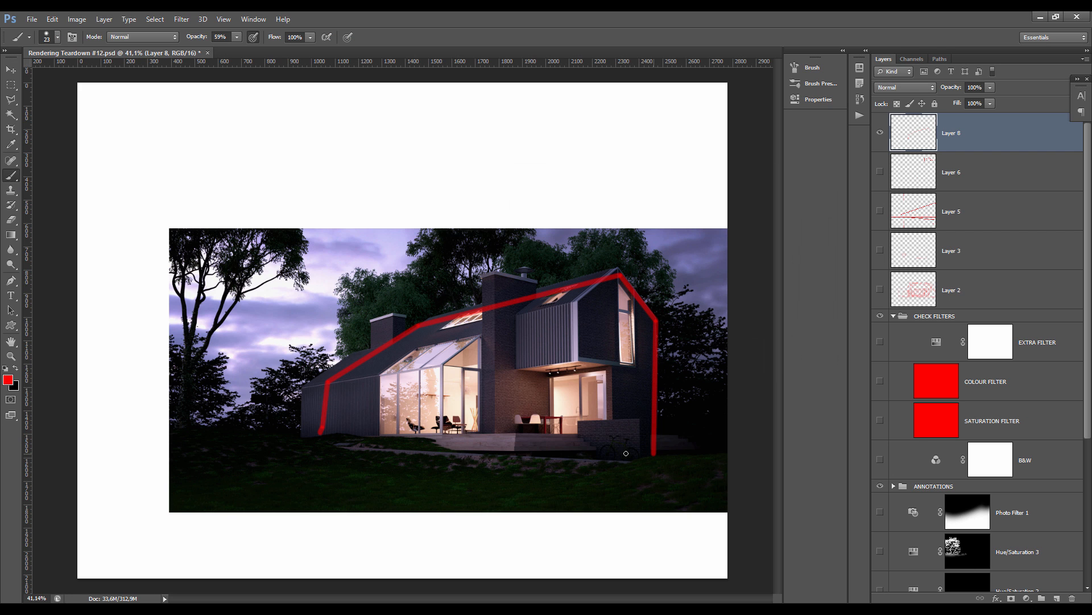
pyautogui.keyDown('shift'); pyautogui.click(307, 440); pyautogui.keyUp('shift')
# Paint red freehand contours around the trees behind the house, the ground at its right, and its left wall, roofline and chimneys.
pyautogui.moveTo(354, 348)
pyautogui.mouseDown()
pyautogui.moveTo(364, 283)
pyautogui.moveTo(425, 273)
pyautogui.moveTo(499, 227)
pyautogui.moveTo(572, 235)
pyautogui.moveTo(604, 259)
pyautogui.moveTo(648, 250)
pyautogui.moveTo(672, 335)
pyautogui.moveTo(729, 349)
pyautogui.mouseUp()
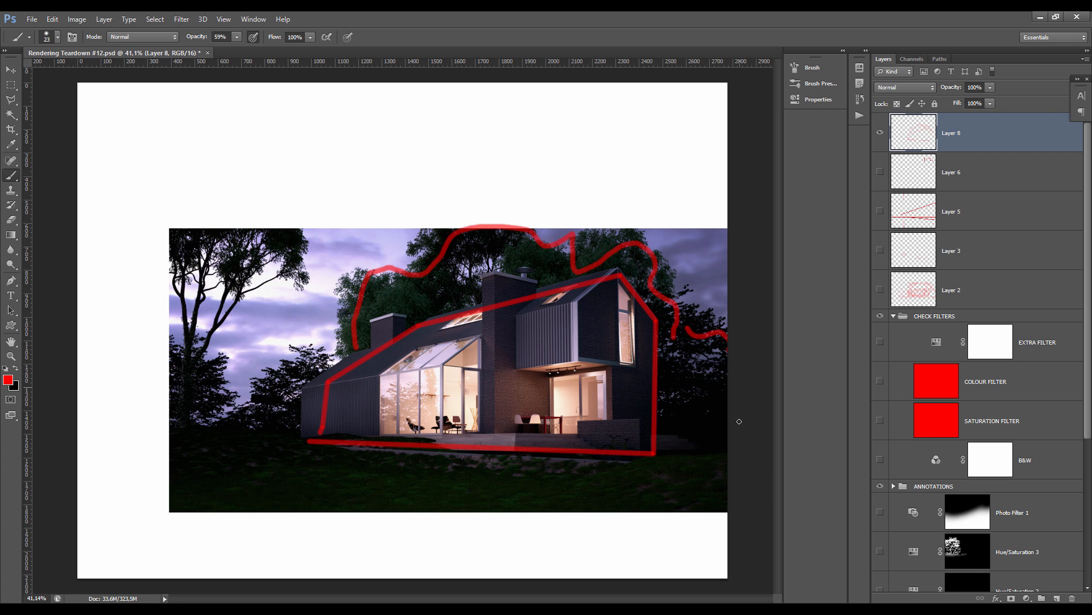
pyautogui.moveTo(739, 421); pyautogui.dragTo(658, 440)
pyautogui.moveTo(303, 434); pyautogui.dragTo(311, 392)
pyautogui.moveTo(376, 350)
pyautogui.mouseDown()
pyautogui.moveTo(387, 323)
pyautogui.moveTo(409, 316)
pyautogui.moveTo(409, 330)
pyautogui.moveTo(480, 301)
pyautogui.moveTo(482, 275)
pyautogui.moveTo(534, 267)
pyautogui.moveTo(552, 292)
pyautogui.moveTo(610, 274)
pyautogui.moveTo(662, 315)
pyautogui.mouseUp()
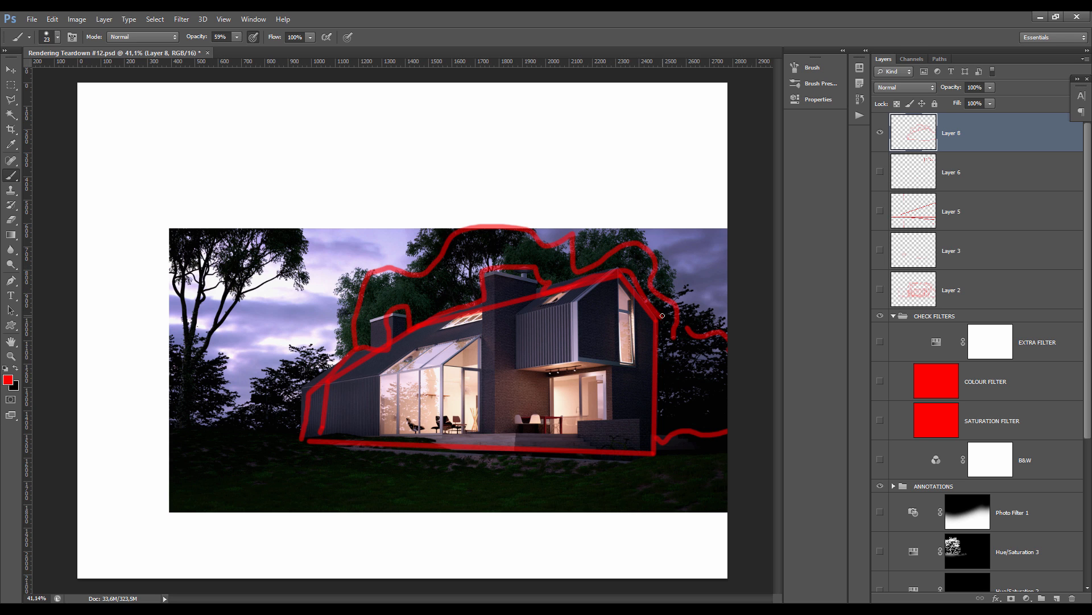
# Compare Layer 0 with its mask enabled and disabled, and examine the sky and trees left of the house.
pyautogui.scroll(-5, 927, 353)
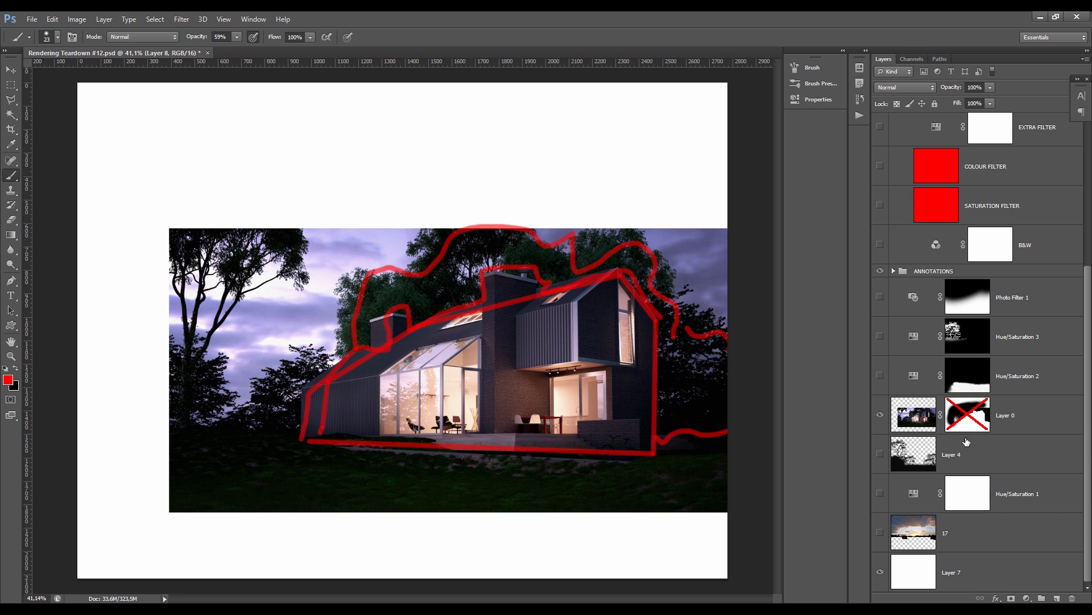
pyautogui.keyDown('shift'); pyautogui.click(970, 417); pyautogui.keyUp('shift')
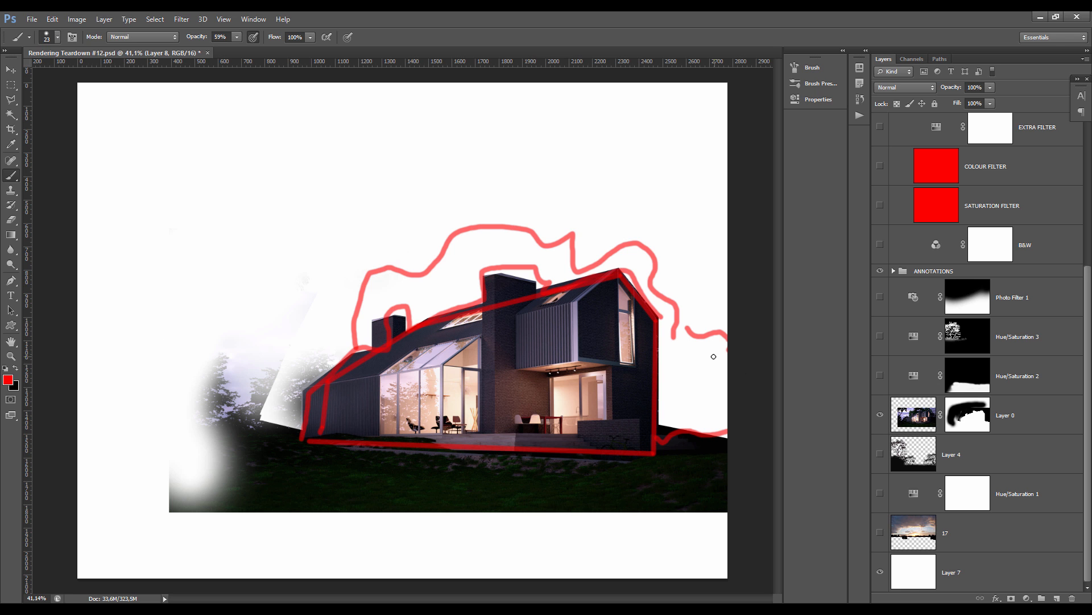
pyautogui.keyDown('shift'); pyautogui.click(968, 418); pyautogui.keyUp('shift')
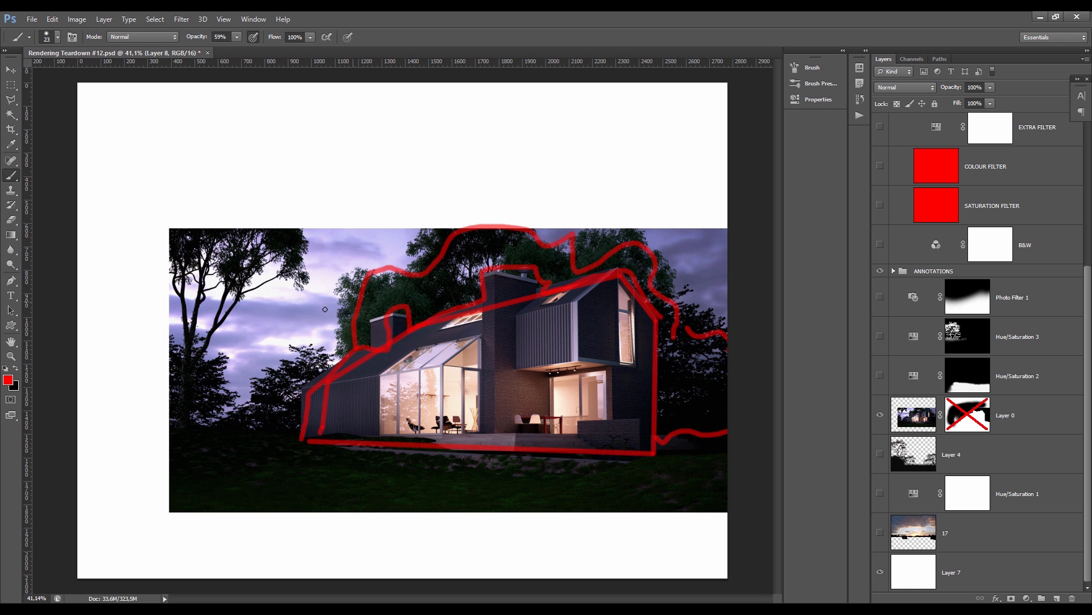
pyautogui.scroll(4, 274, 324)
pyautogui.scroll(-3, 276, 295)
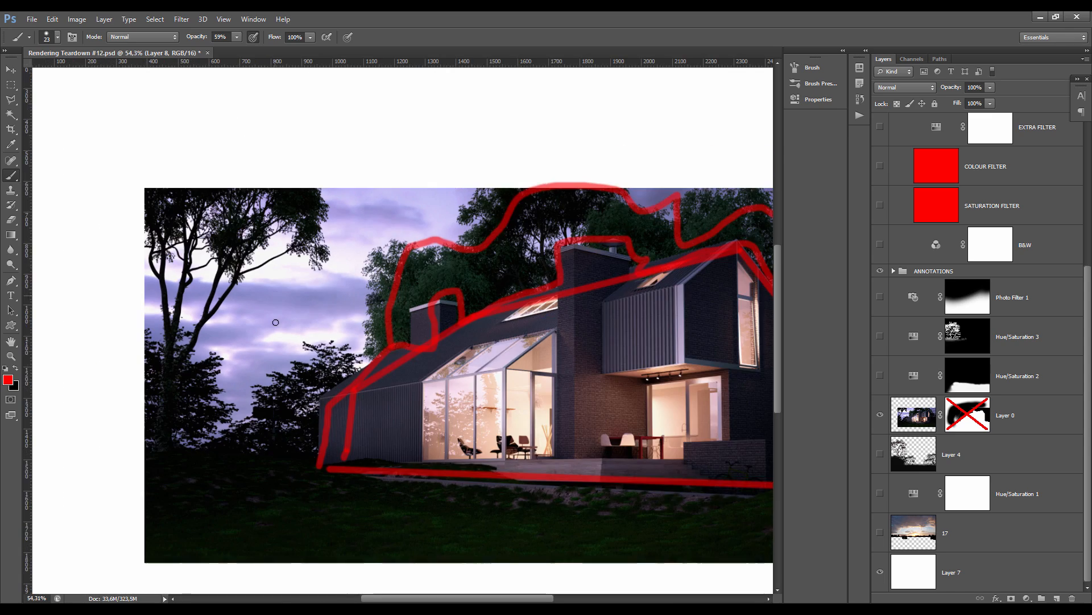
pyautogui.scroll(3, 282, 281)
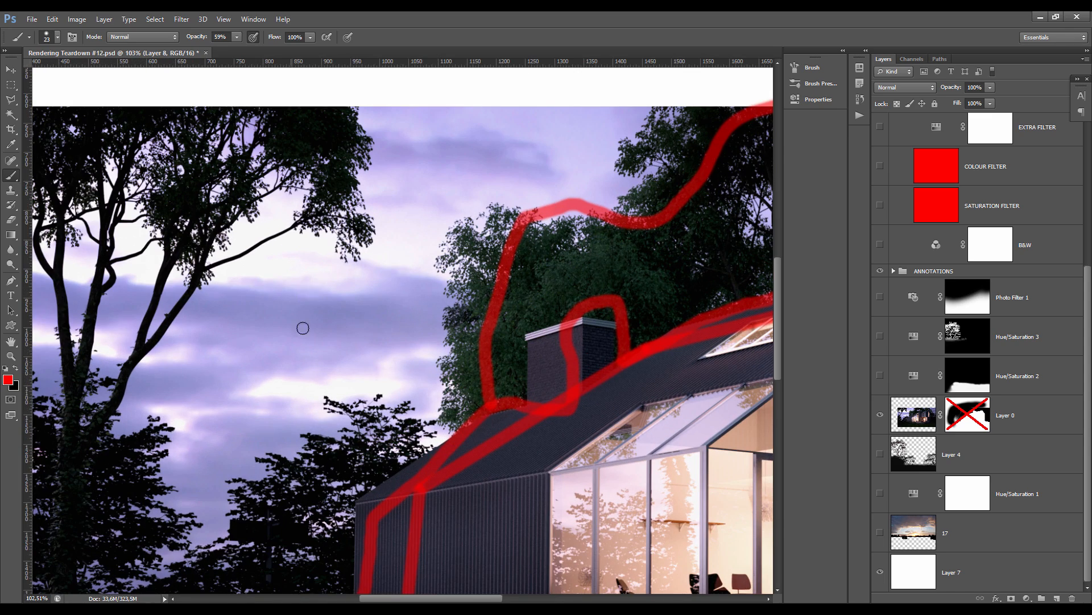
pyautogui.scroll(-1, 299, 310)
pyautogui.scroll(-2, 291, 316)
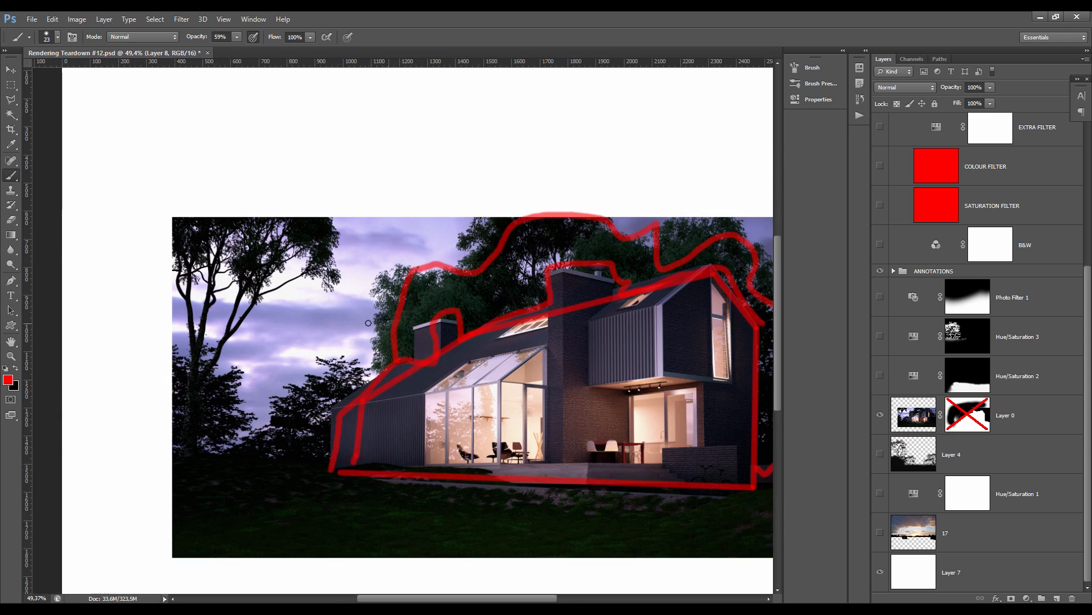
pyautogui.scroll(-1, 290, 314)
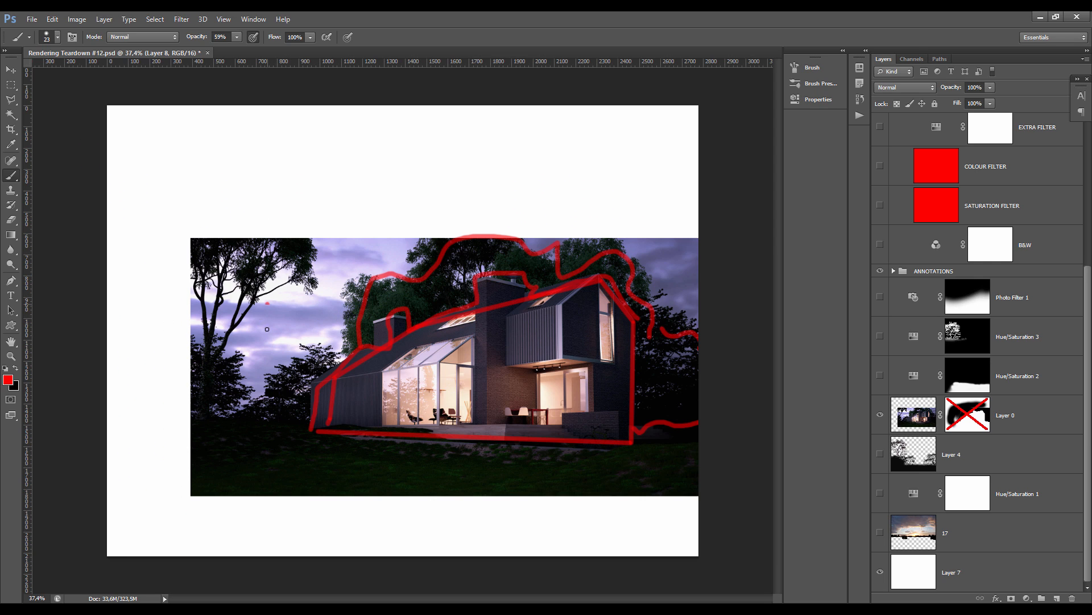
# Discard a trial brush mark in the sky and enable the mask on Layer 0.
pyautogui.moveTo(267, 303); pyautogui.dragTo(280, 322)
pyautogui.hotkey('ctrl', 'z')
pyautogui.keyDown('shift'); pyautogui.click(967, 413); pyautogui.keyUp('shift')
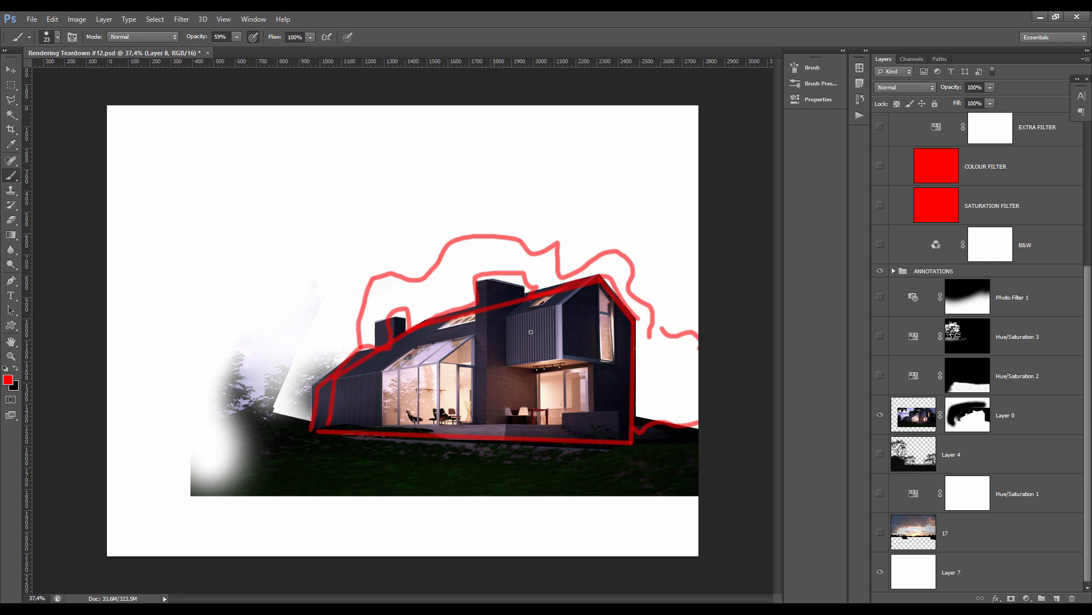
# Show the sky layer 17, Hue/Saturation 1 and the tree cutout Layer 4, and disable the mask on Layer 0.
pyautogui.click(880, 532)
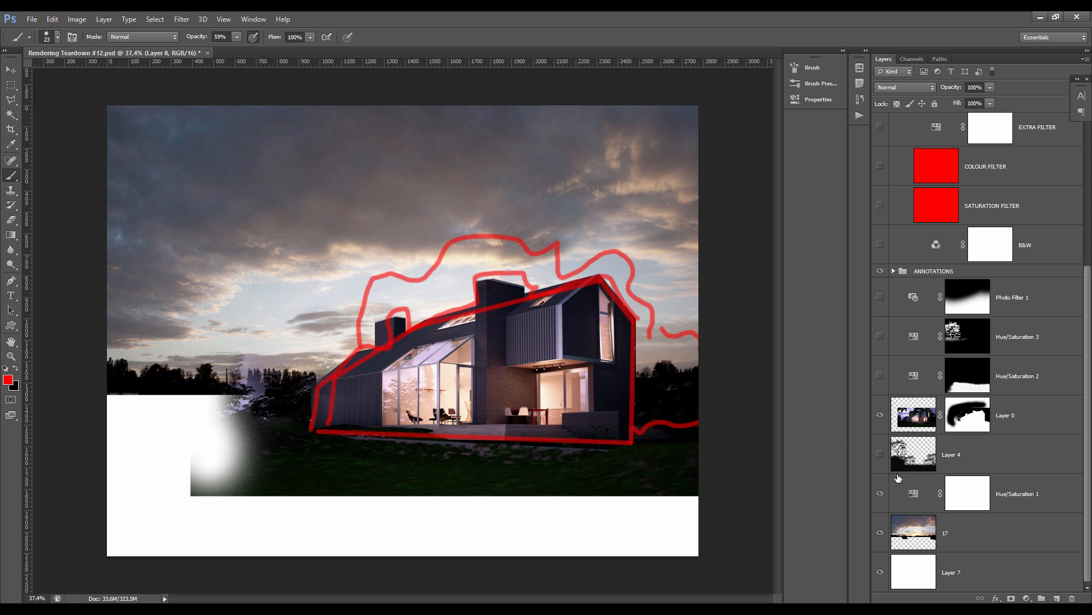
pyautogui.click(880, 454)
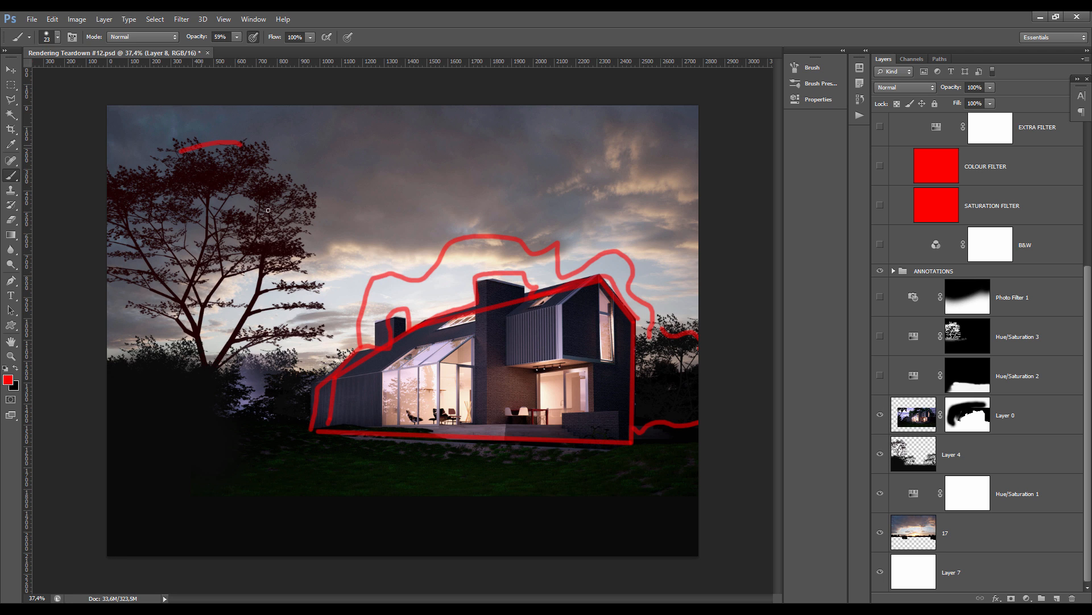
pyautogui.keyDown('shift'); pyautogui.click(963, 420); pyautogui.keyUp('shift')
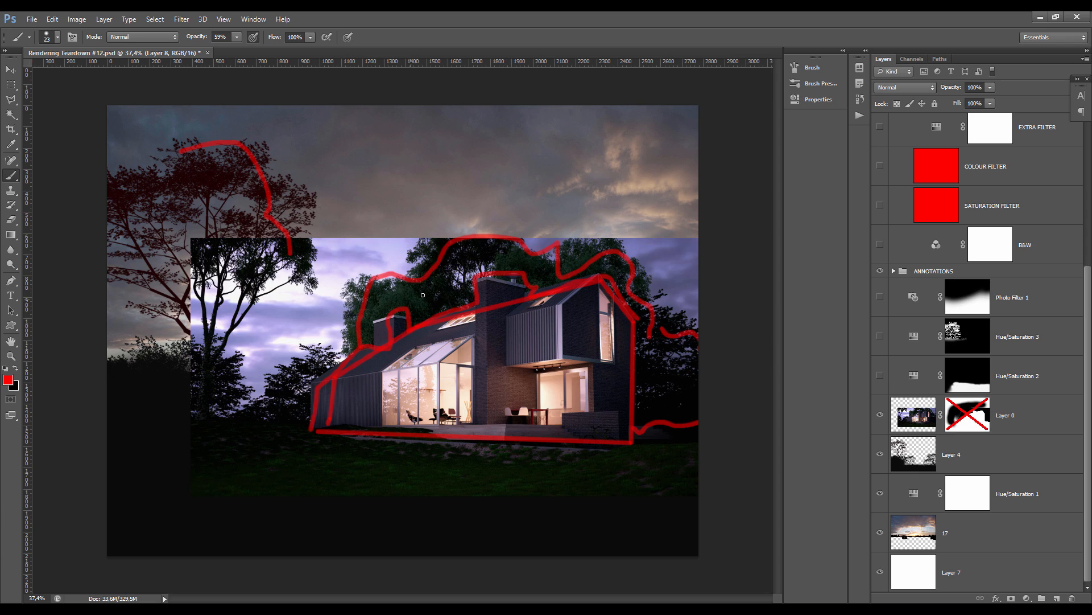
pyautogui.scroll(12, 423, 295)
pyautogui.scroll(-4, 334, 309)
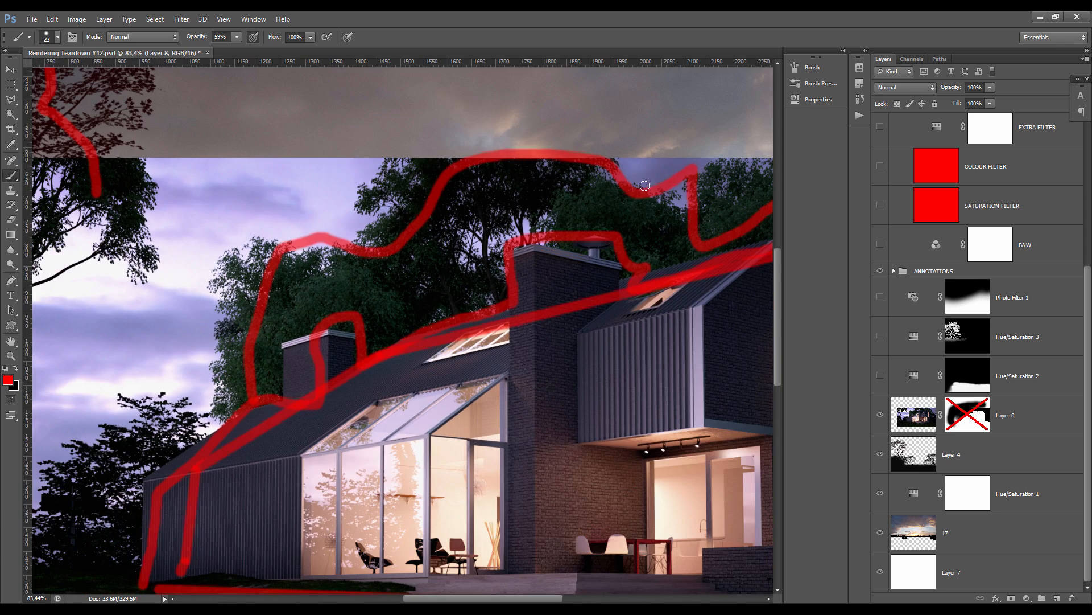
pyautogui.scroll(-3, 559, 219)
pyautogui.scroll(-1, 550, 226)
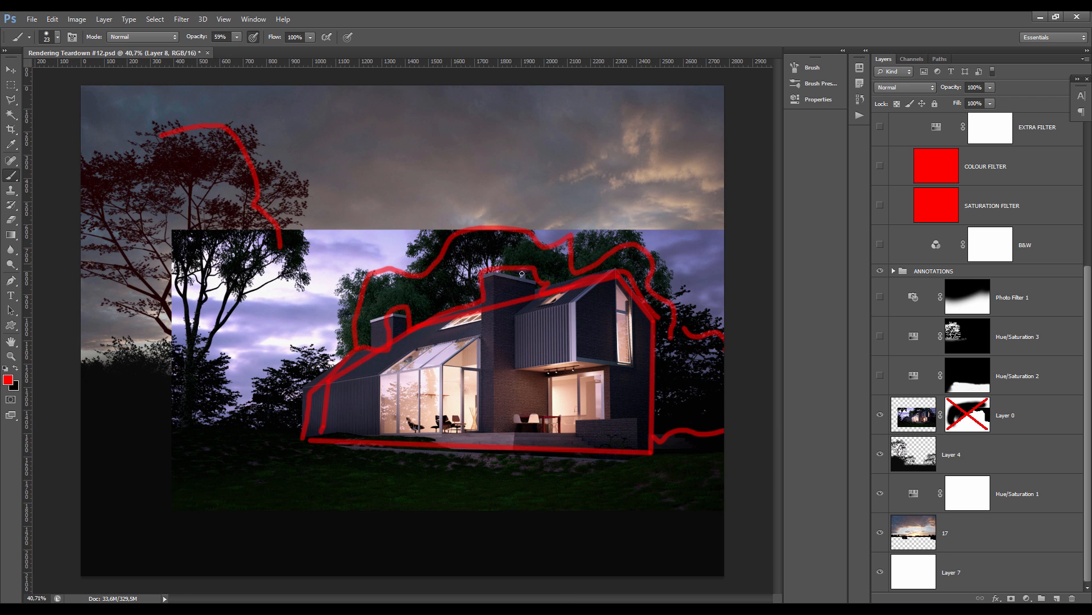
# Paint red contours around the trees and bushes left of the house, and broad red arcs over the trees behind its roof.
pyautogui.moveTo(82, 208)
pyautogui.mouseDown()
pyautogui.moveTo(188, 316)
pyautogui.moveTo(324, 388)
pyautogui.mouseUp()
pyautogui.moveTo(129, 302); pyautogui.dragTo(190, 361)
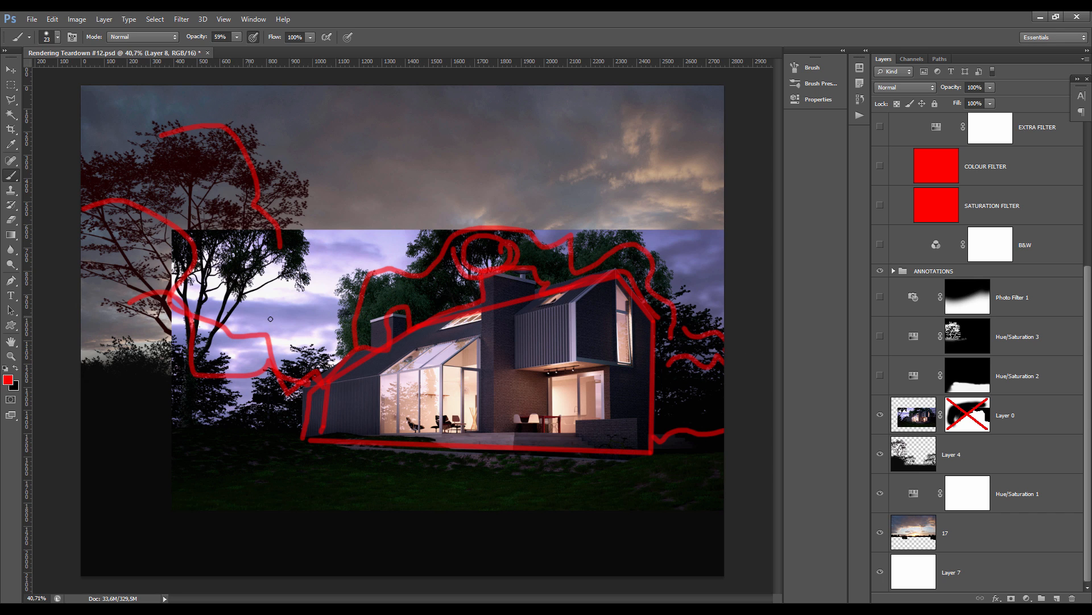
pyautogui.moveTo(384, 280)
pyautogui.mouseDown()
pyautogui.moveTo(470, 234)
pyautogui.moveTo(629, 235)
pyautogui.mouseUp()
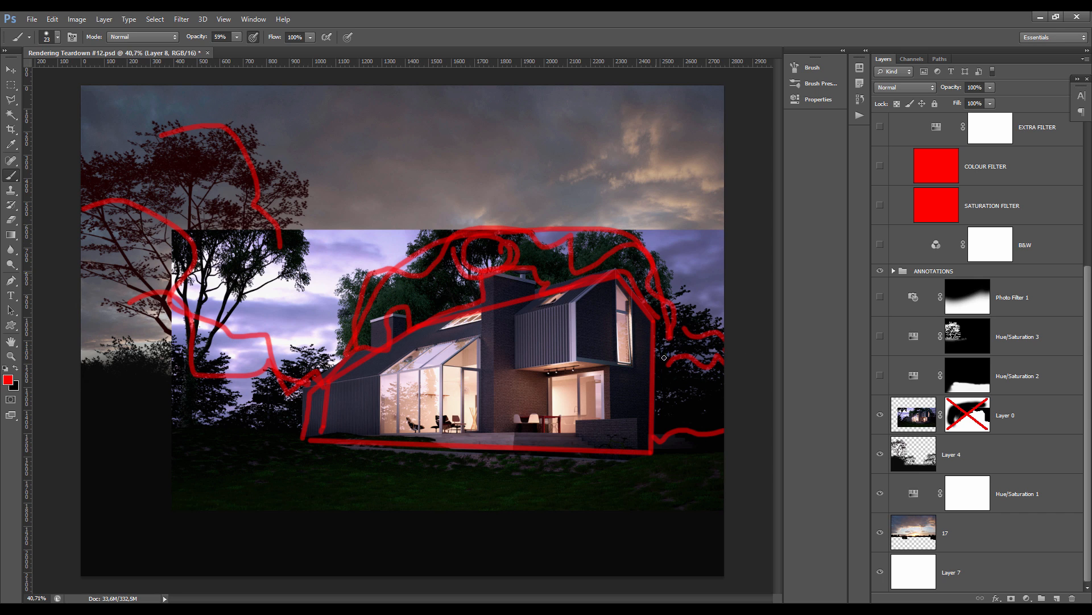
pyautogui.moveTo(664, 357)
pyautogui.mouseDown()
pyautogui.moveTo(644, 278)
pyautogui.moveTo(445, 249)
pyautogui.moveTo(344, 348)
pyautogui.mouseUp()
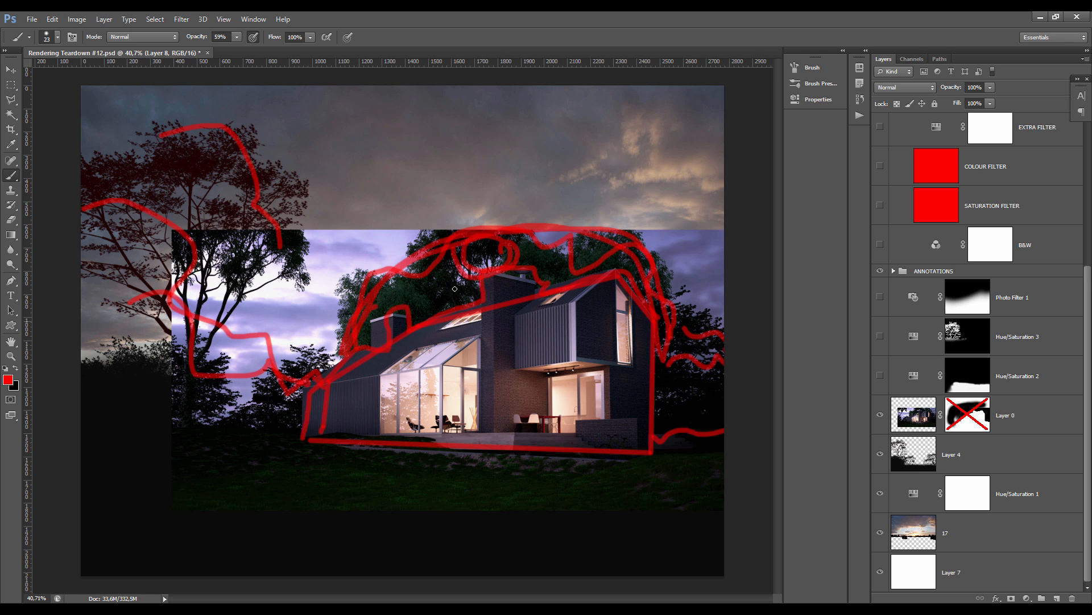
# Clear all red markings from Layer 8 and enable the mask on Layer 0.
pyautogui.scroll(5, 925, 182)
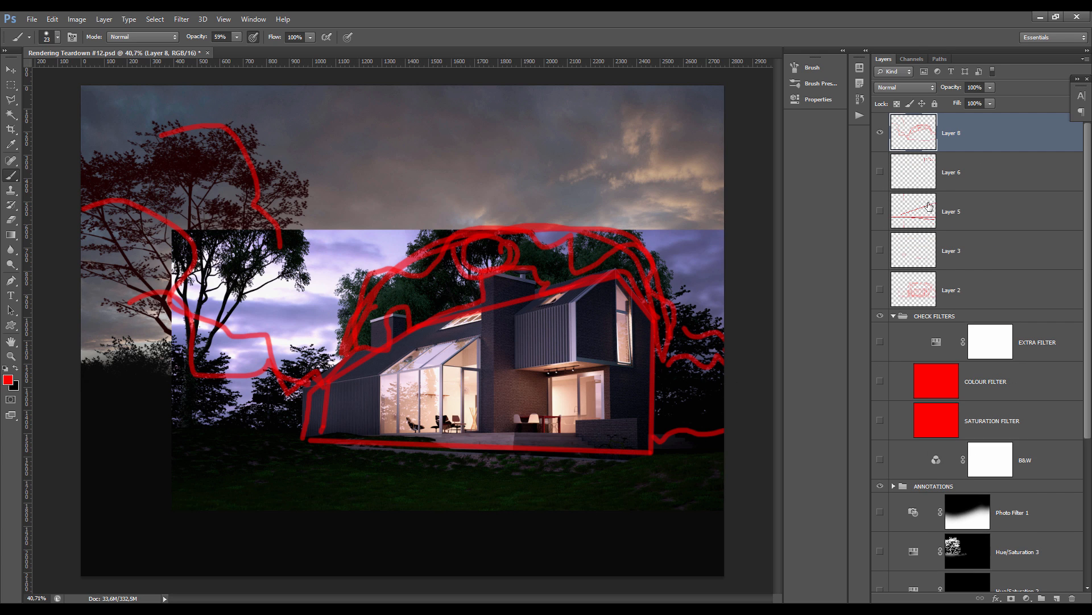
pyautogui.hotkey('ctrl', 'a')
pyautogui.press('Delete')
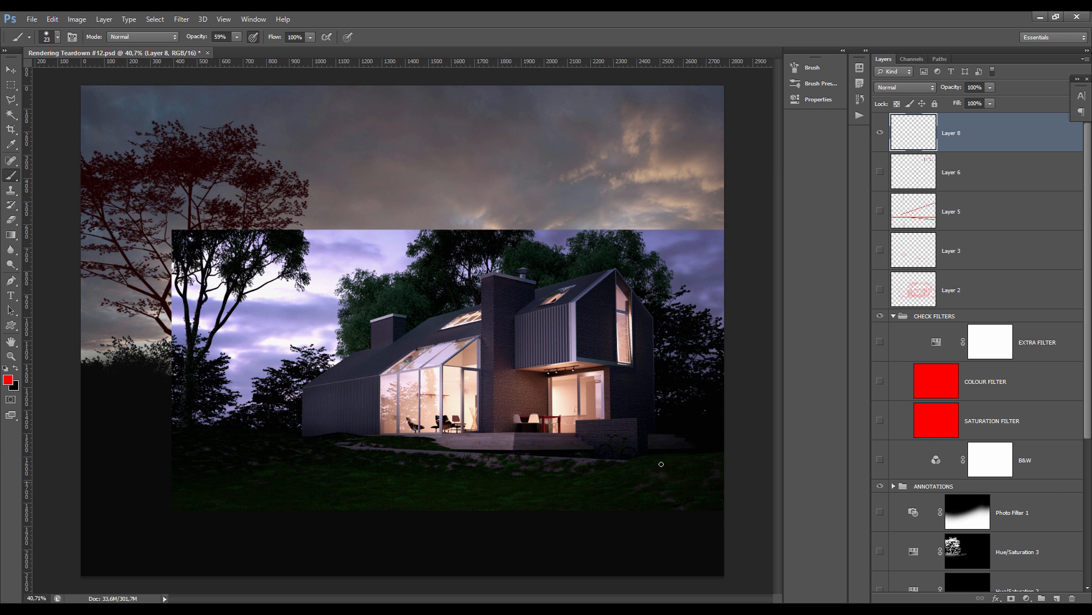
pyautogui.scroll(-5, 962, 463)
pyautogui.keyDown('shift'); pyautogui.click(961, 439); pyautogui.keyUp('shift')
pyautogui.scroll(-2, 313, 293)
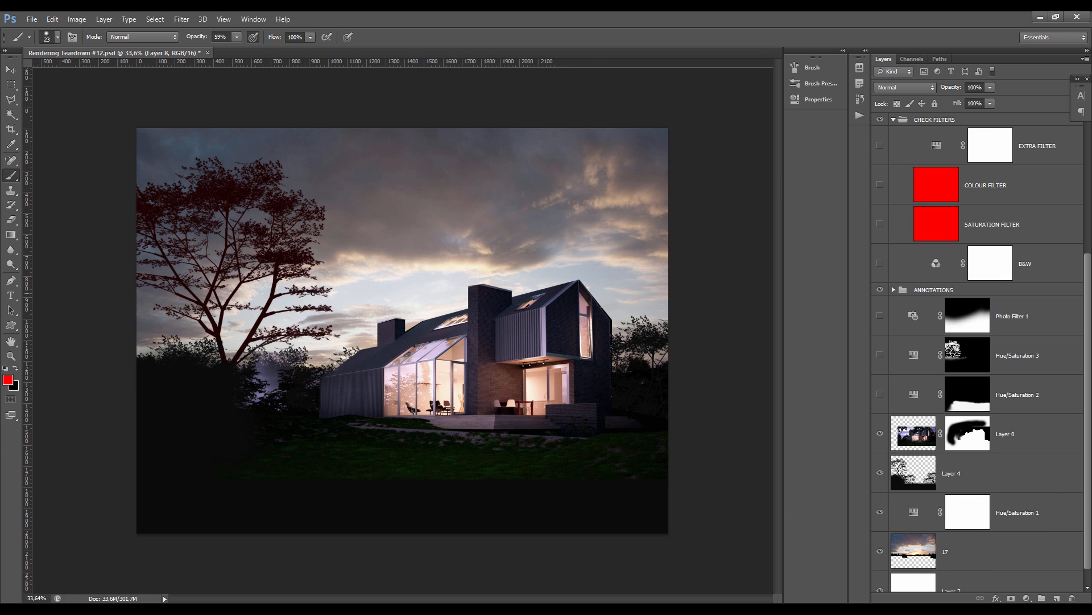
# Examine how the house's roofline and chimneys blend with the replaced sky and the surrounding trees.
pyautogui.scroll(3, 313, 293)
pyautogui.scroll(-2, 383, 319)
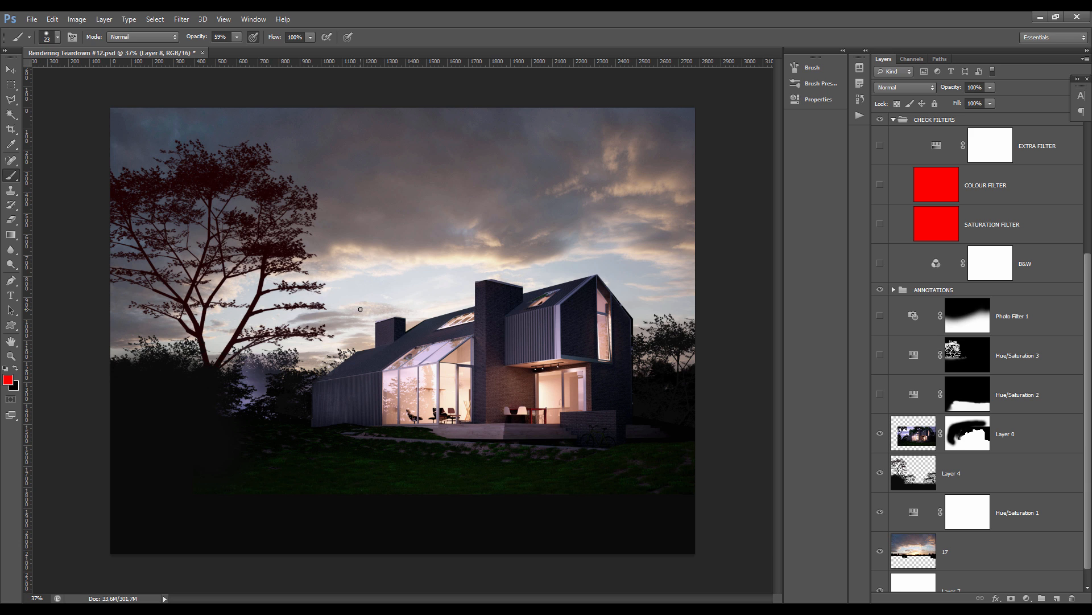
pyautogui.scroll(-1, 360, 309)
pyautogui.scroll(-1, 364, 284)
pyautogui.scroll(3, 373, 245)
pyautogui.scroll(-2, 382, 207)
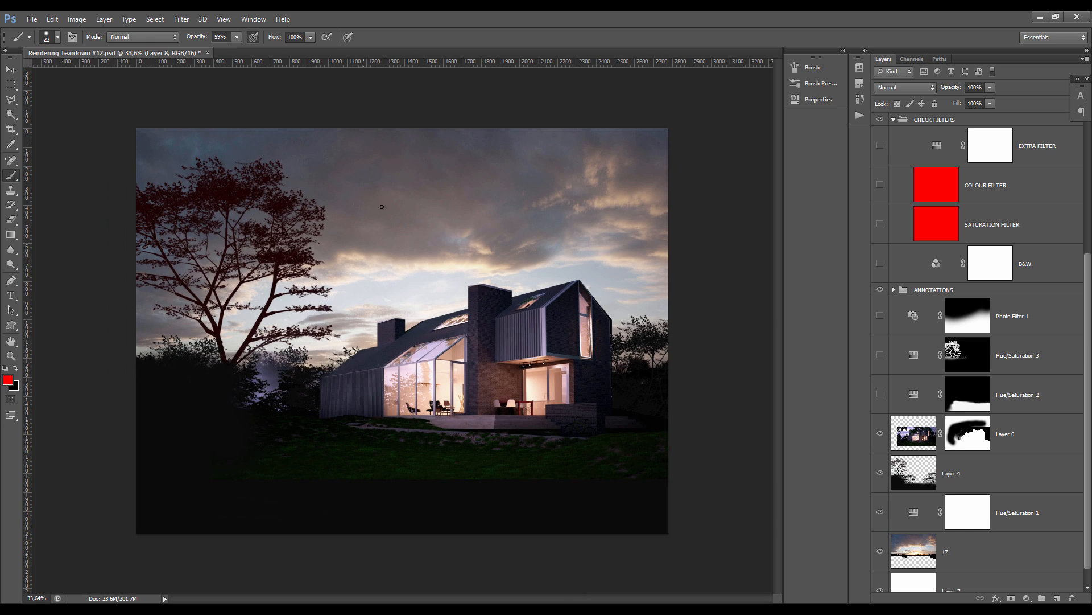
pyautogui.scroll(3, 399, 253)
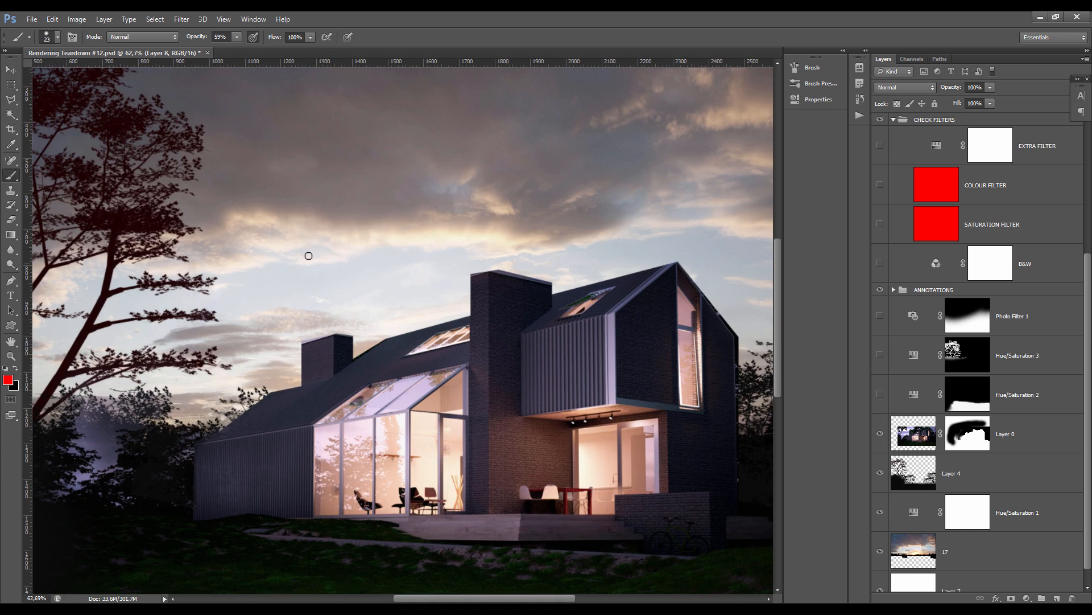
pyautogui.scroll(-1, 310, 285)
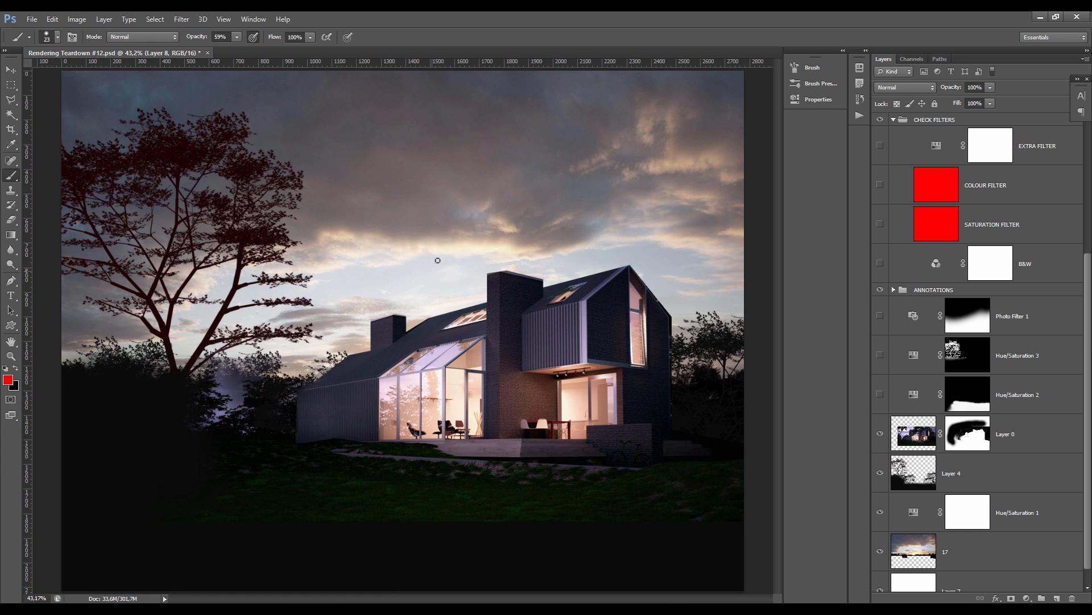
pyautogui.scroll(5, 407, 330)
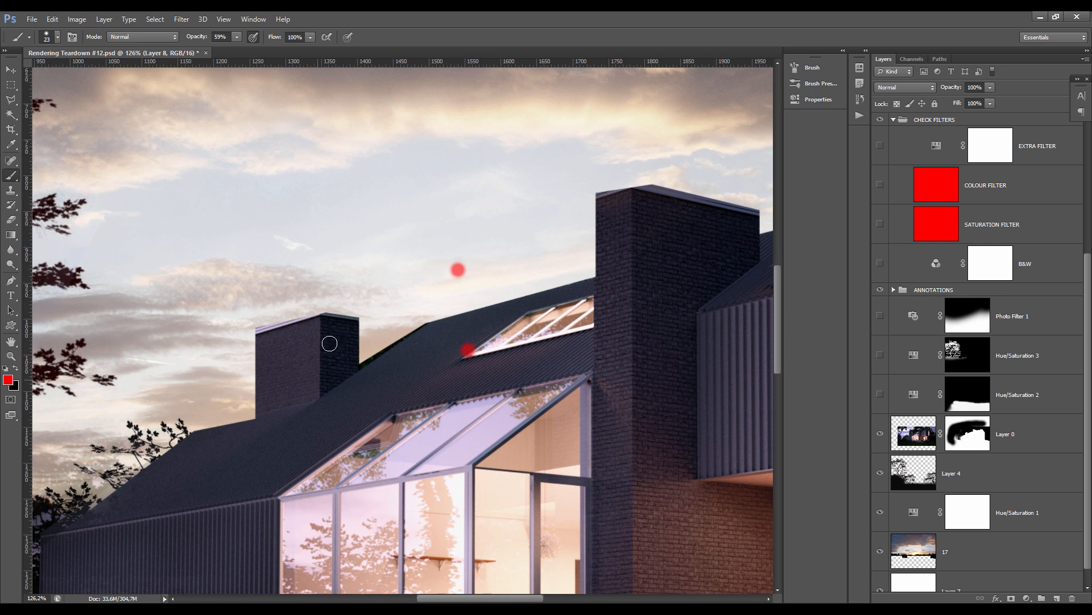
pyautogui.scroll(-3, 330, 343)
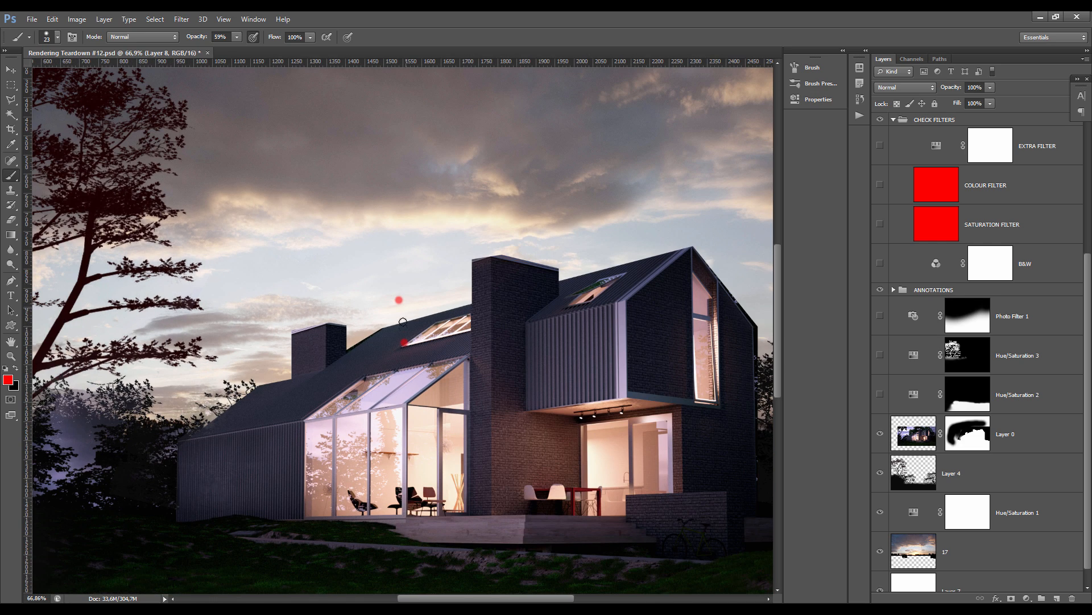
pyautogui.scroll(3, 399, 289)
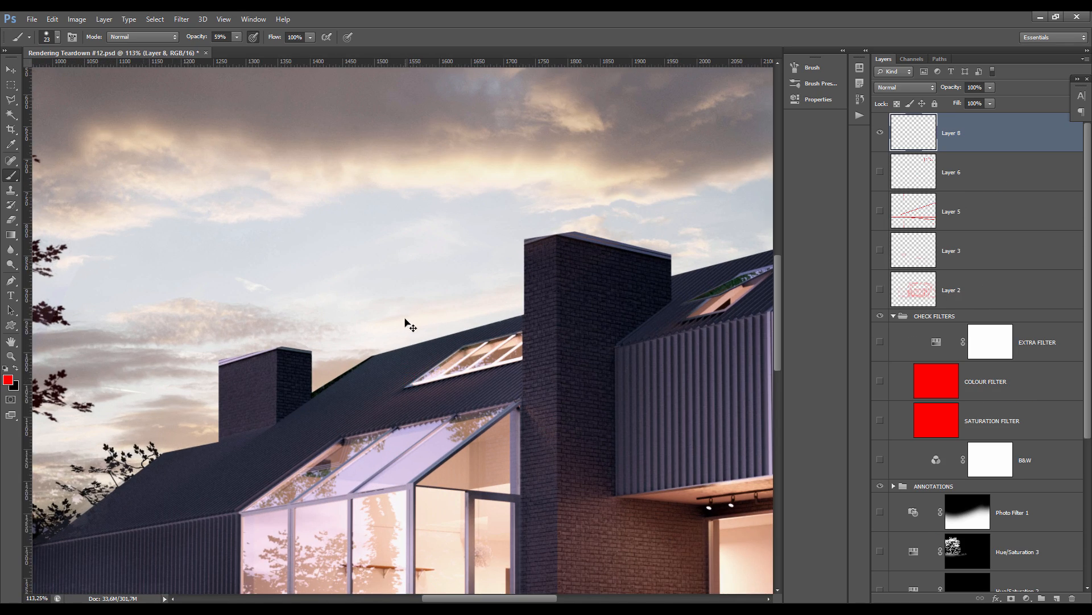
pyautogui.scroll(-3, 404, 313)
pyautogui.scroll(3, 376, 296)
pyautogui.scroll(-2, 369, 348)
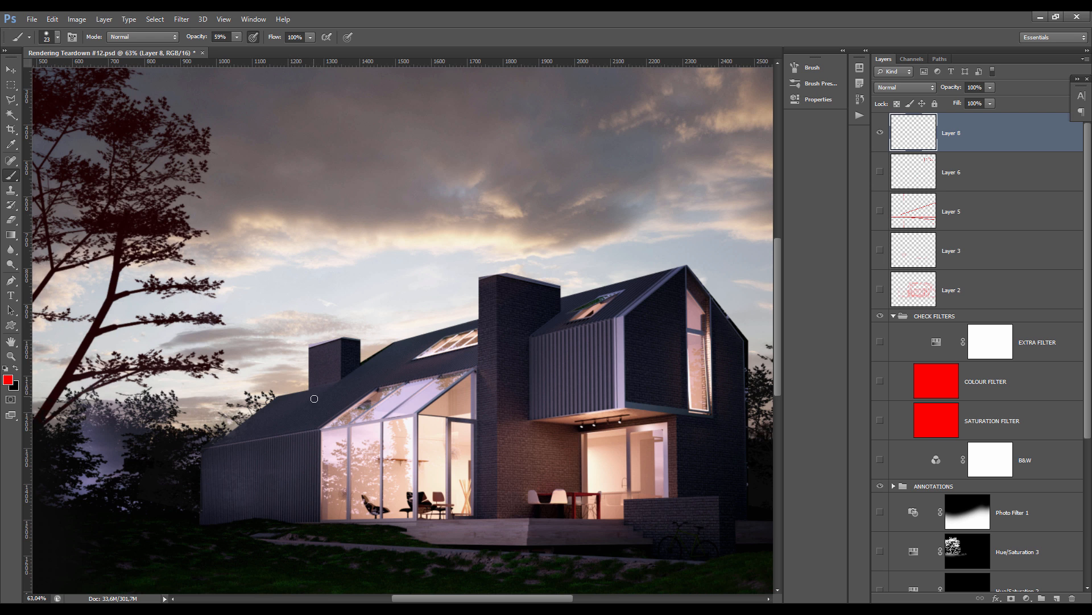
pyautogui.scroll(-1, 355, 352)
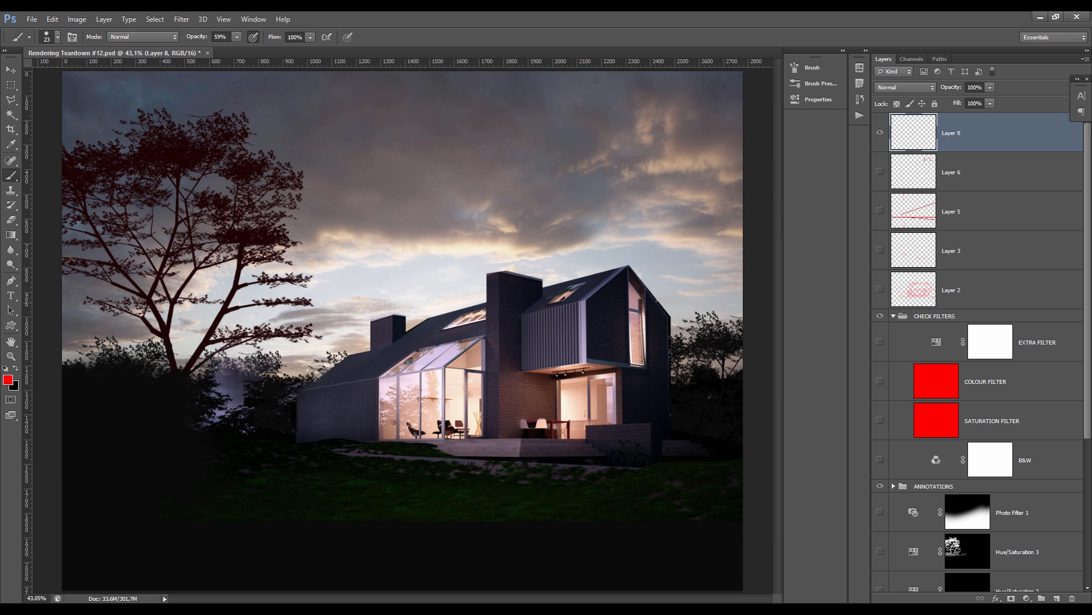
pyautogui.scroll(-1, 467, 259)
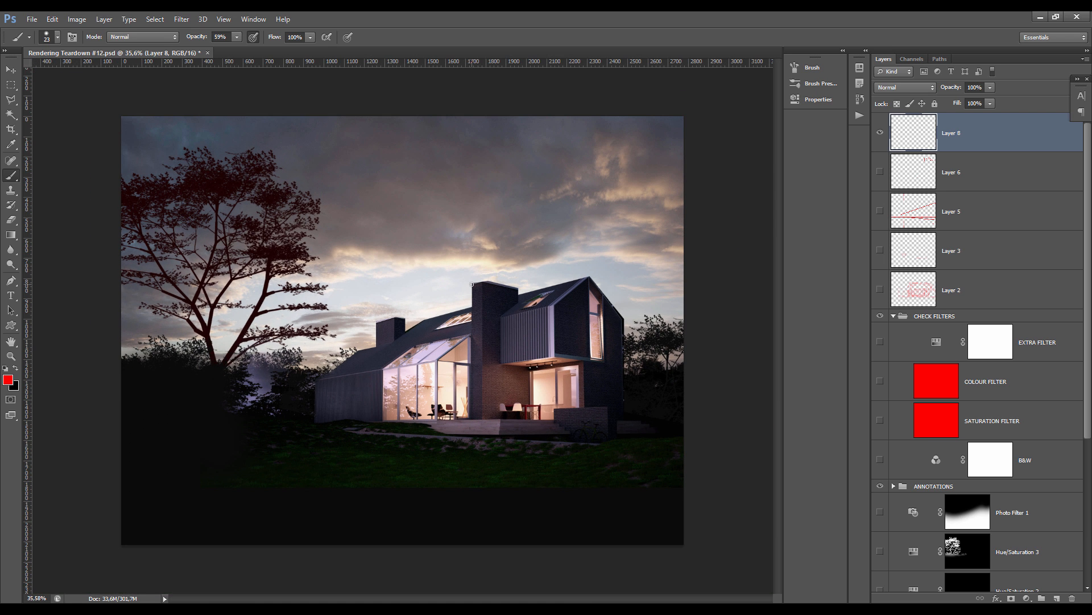
# Enlarge the brush to about 296 px and try red strokes over the large tree and bushes left of the house.
pyautogui.scroll(1, 176, 186)
pyautogui.scroll(-1, 183, 228)
pyautogui.moveTo(192, 282); pyautogui.dragTo(219, 283)
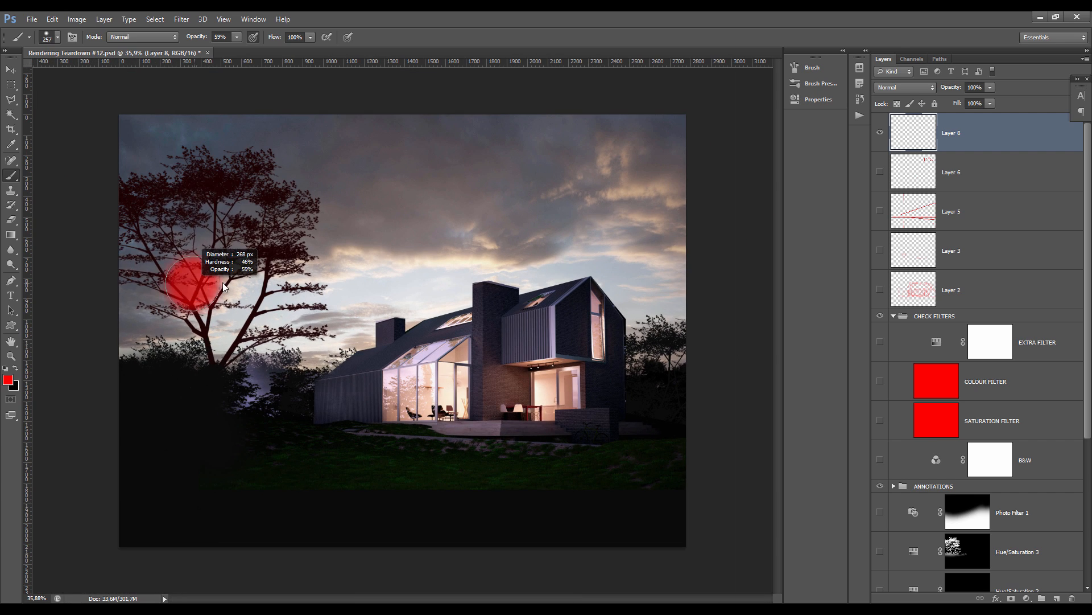
pyautogui.moveTo(205, 212)
pyautogui.mouseDown()
pyautogui.moveTo(140, 311)
pyautogui.moveTo(200, 303)
pyautogui.moveTo(306, 389)
pyautogui.mouseUp()
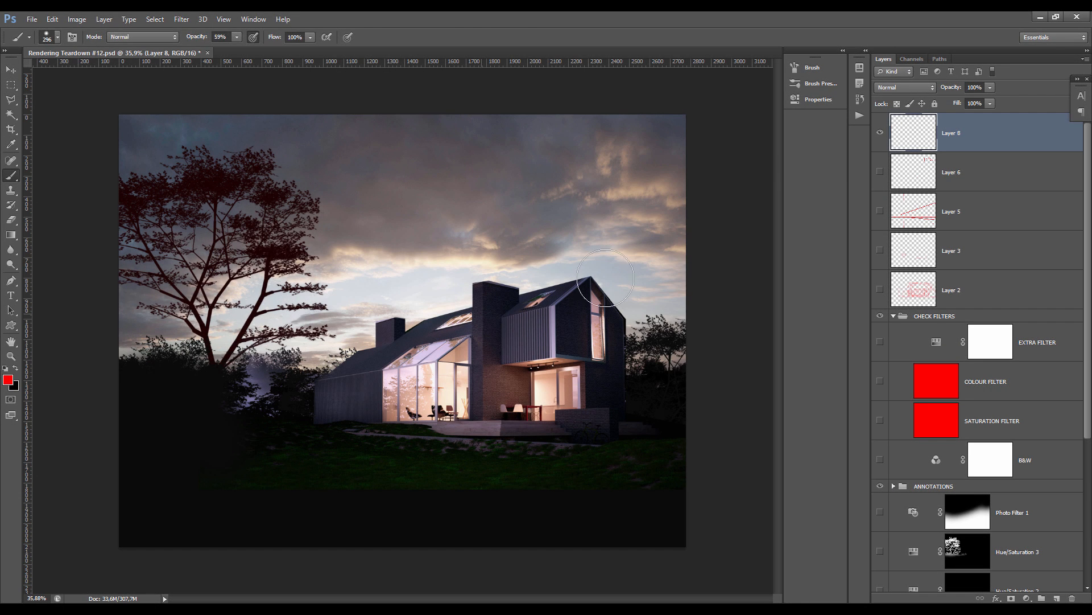
# Turn on the B&W check filter and examine the tonal values of the house, terrace and ground in greyscale.
pyautogui.press('v')
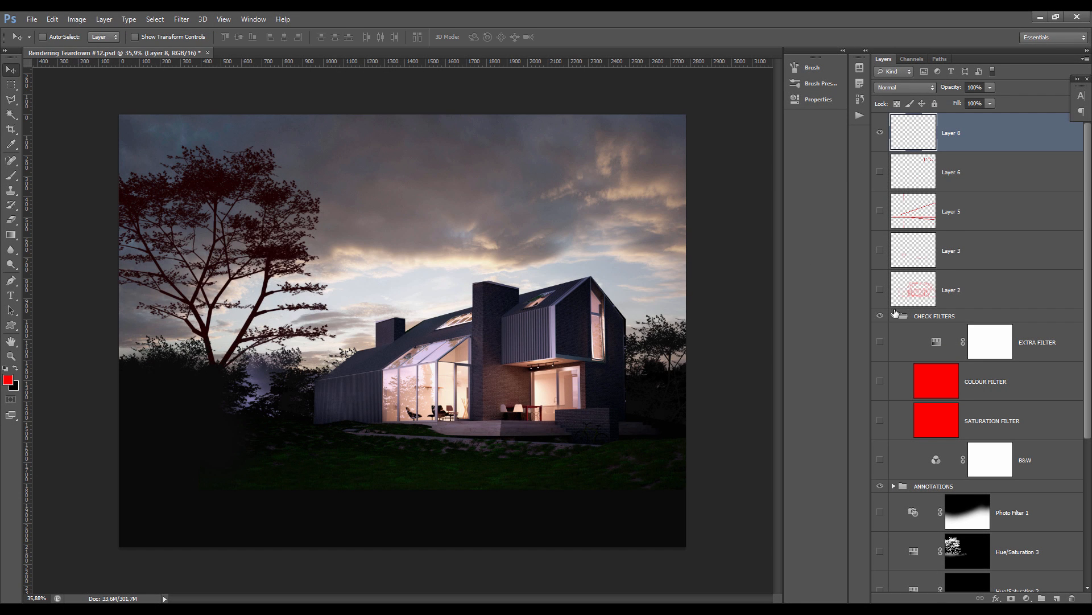
pyautogui.scroll(-3, 884, 317)
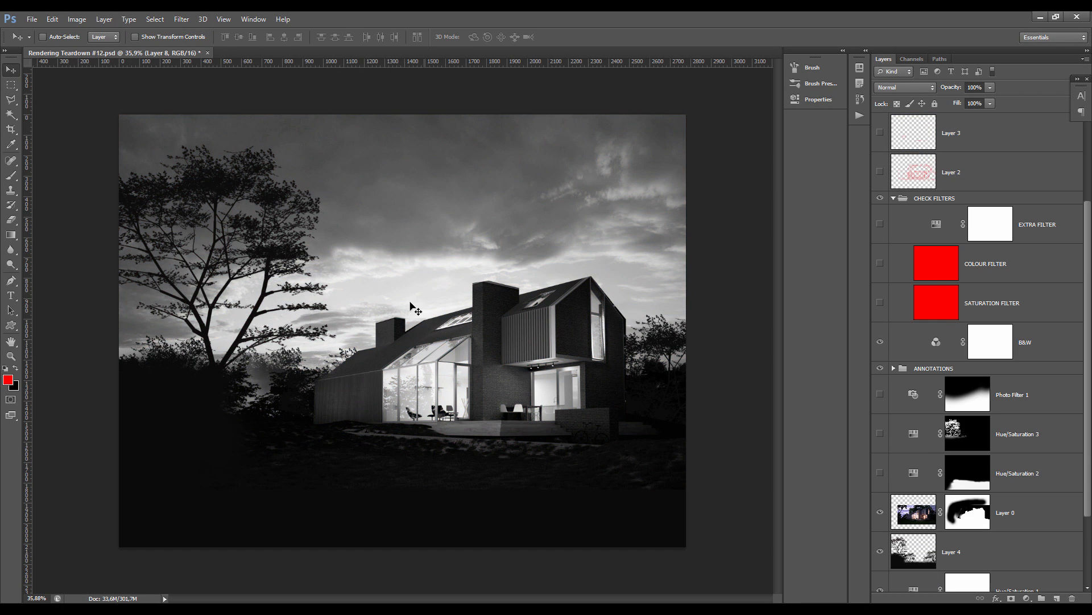
pyautogui.scroll(2, 421, 370)
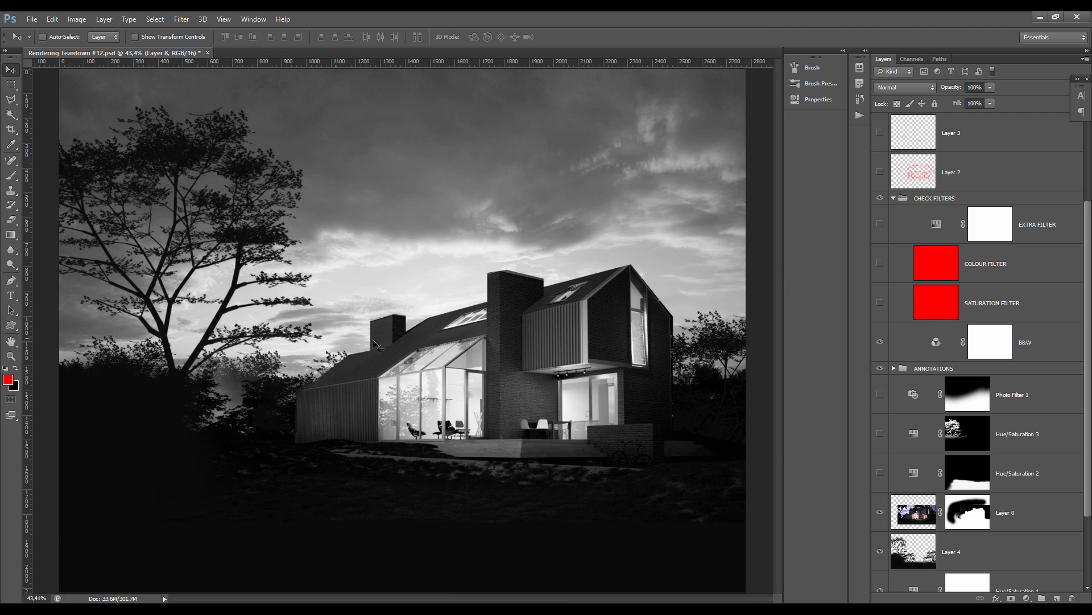
pyautogui.scroll(2, 380, 432)
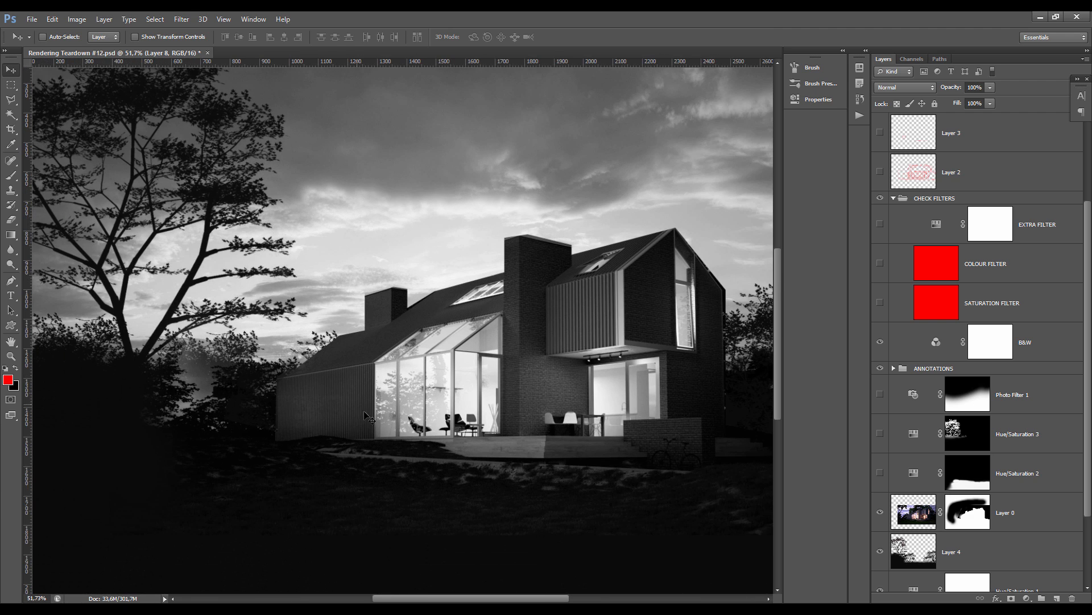
pyautogui.scroll(-2, 366, 432)
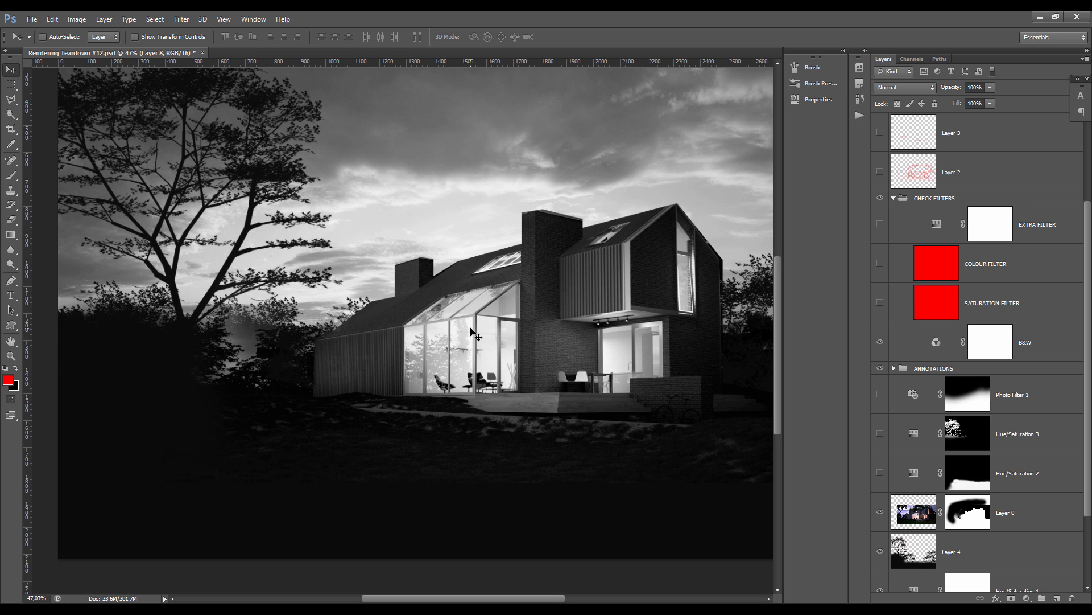
pyautogui.scroll(4, 458, 415)
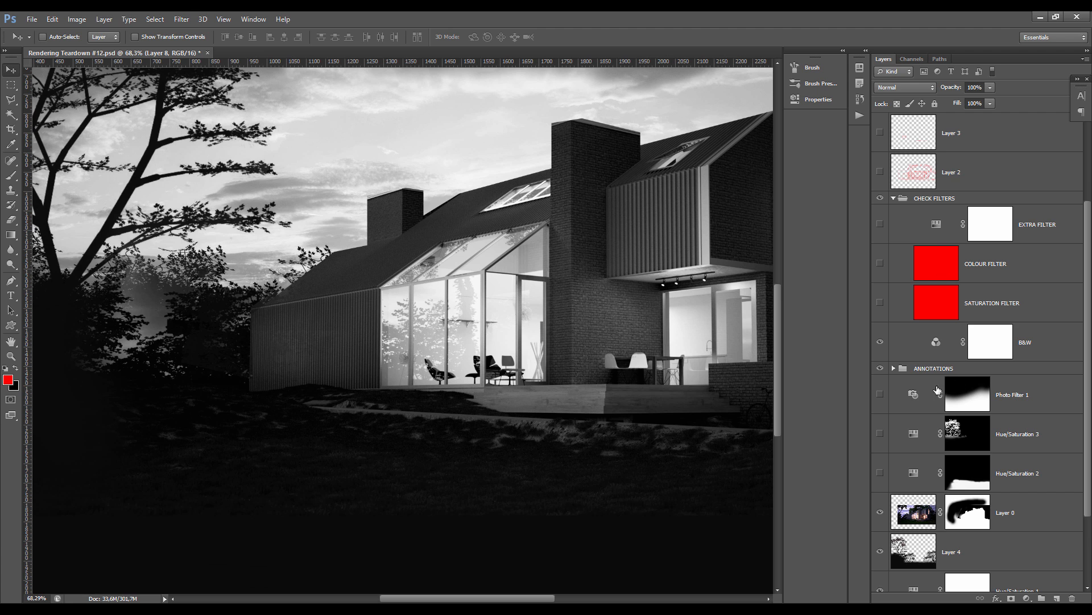
# Add a Levels adjustment layer above Photo Filter 1 with midtones at 1.44, and invert its mask to black.
pyautogui.click(913, 394)
pyautogui.click(1027, 598)
pyautogui.click(1012, 408)
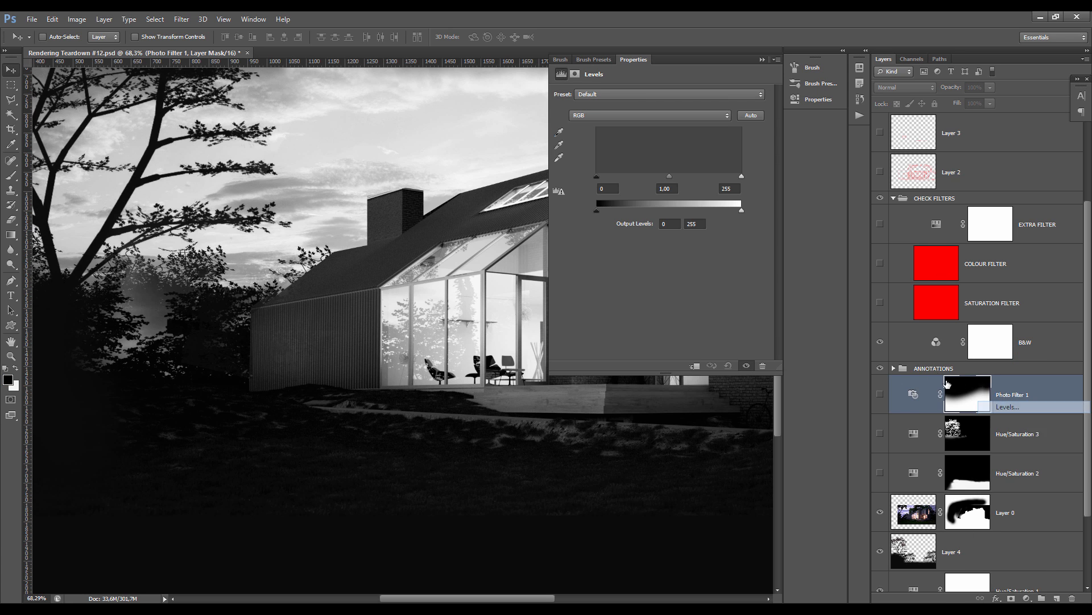
pyautogui.moveTo(657, 182); pyautogui.dragTo(652, 182)
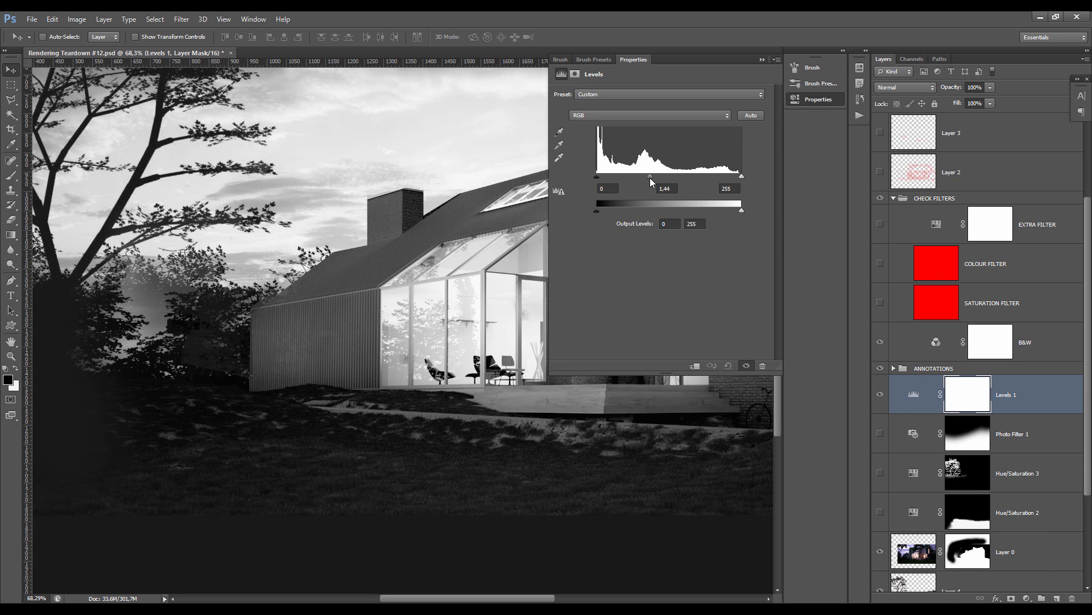
pyautogui.click(963, 393)
pyautogui.hotkey('ctrl', 'i')
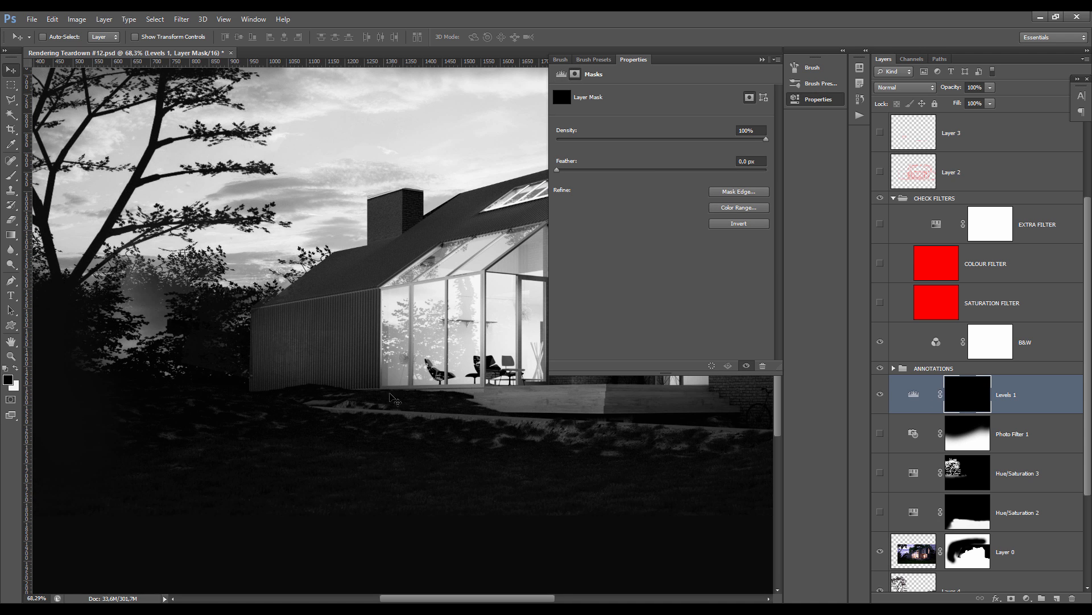
# Paint white on the Levels mask with a brush about 61 px wide to brighten the terrace in front of the glazed room.
pyautogui.press('b')
pyautogui.keyDown('alt'); pyautogui.rightClick(402, 409); pyautogui.keyUp('alt')
pyautogui.scroll(3, 393, 408)
pyautogui.press('x')
pyautogui.moveTo(390, 402)
pyautogui.mouseDown()
pyautogui.moveTo(495, 398)
pyautogui.moveTo(384, 399)
pyautogui.moveTo(431, 404)
pyautogui.moveTo(443, 402)
pyautogui.moveTo(117, 384)
pyautogui.mouseUp()
pyautogui.scroll(-3, 432, 393)
pyautogui.keyDown('alt'); pyautogui.rightClick(427, 393); pyautogui.keyUp('alt')
pyautogui.press('x')
pyautogui.scroll(5, 265, 393)
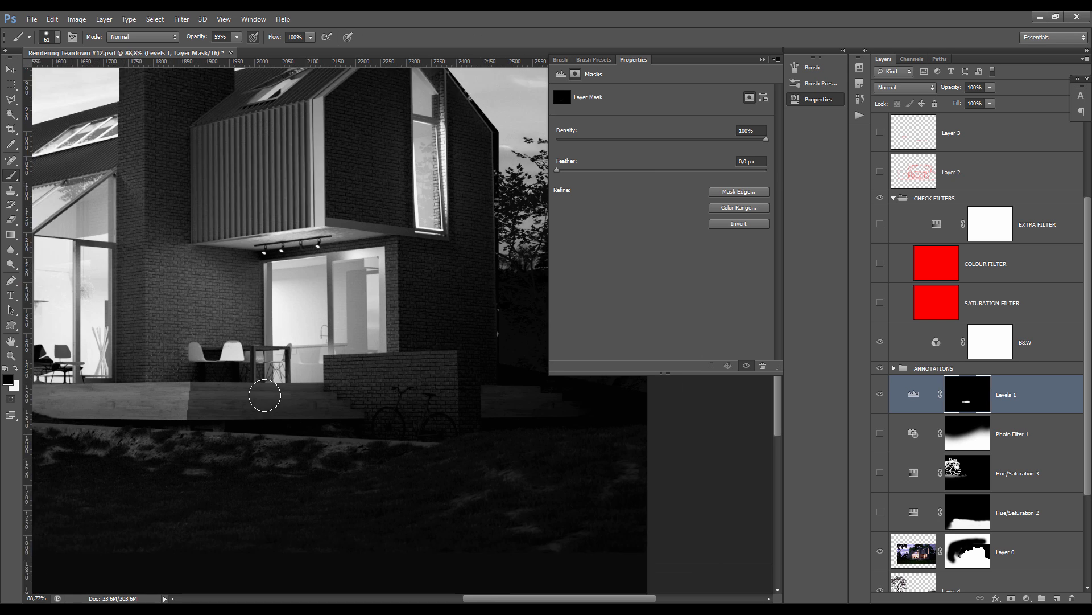
# Paint white on the Levels mask over the terrace steps, low brick wall and bicycle area.
pyautogui.press('x')
pyautogui.moveTo(337, 434)
pyautogui.mouseDown()
pyautogui.moveTo(278, 437)
pyautogui.moveTo(349, 447)
pyautogui.moveTo(453, 385)
pyautogui.mouseUp()
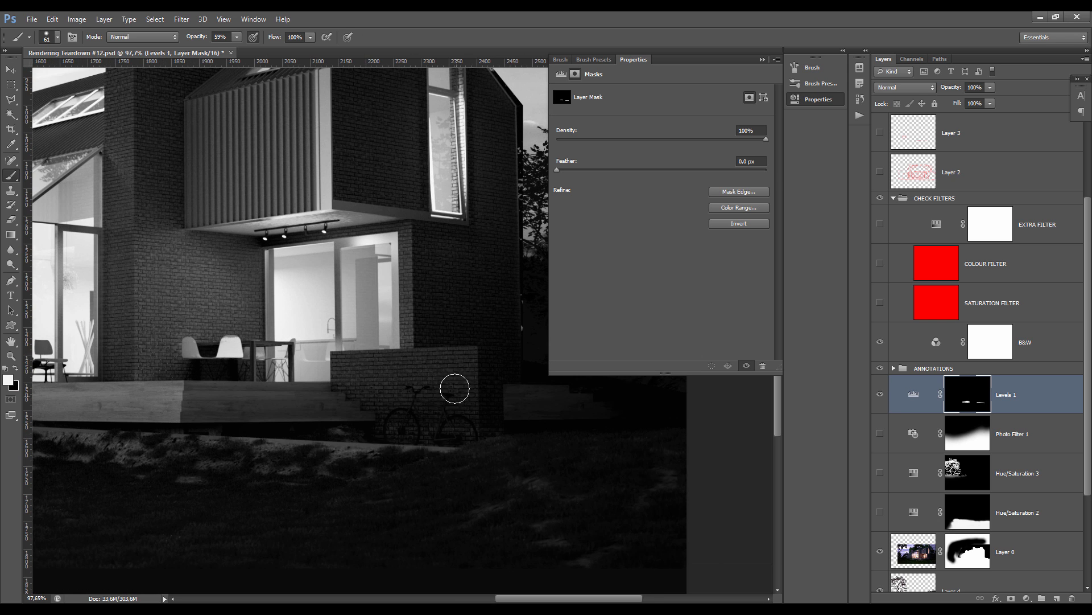
pyautogui.scroll(1, 484, 392)
pyautogui.scroll(-3, 594, 421)
pyautogui.scroll(1, 461, 423)
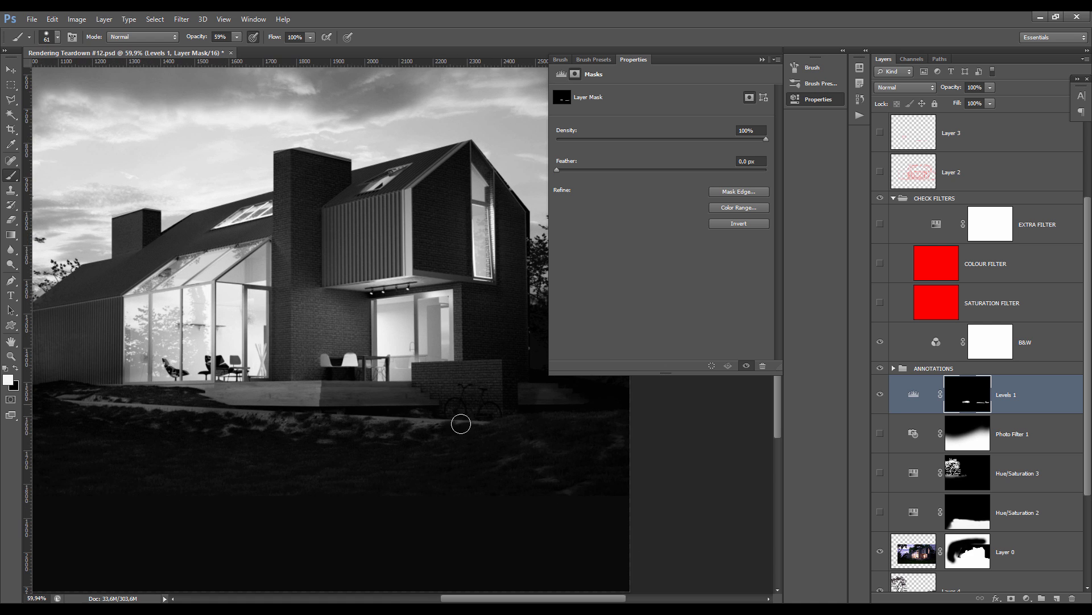
# Review the brightened terrace within the whole greyscale image and display the Levels 1 adjustment settings.
pyautogui.scroll(-4, 273, 405)
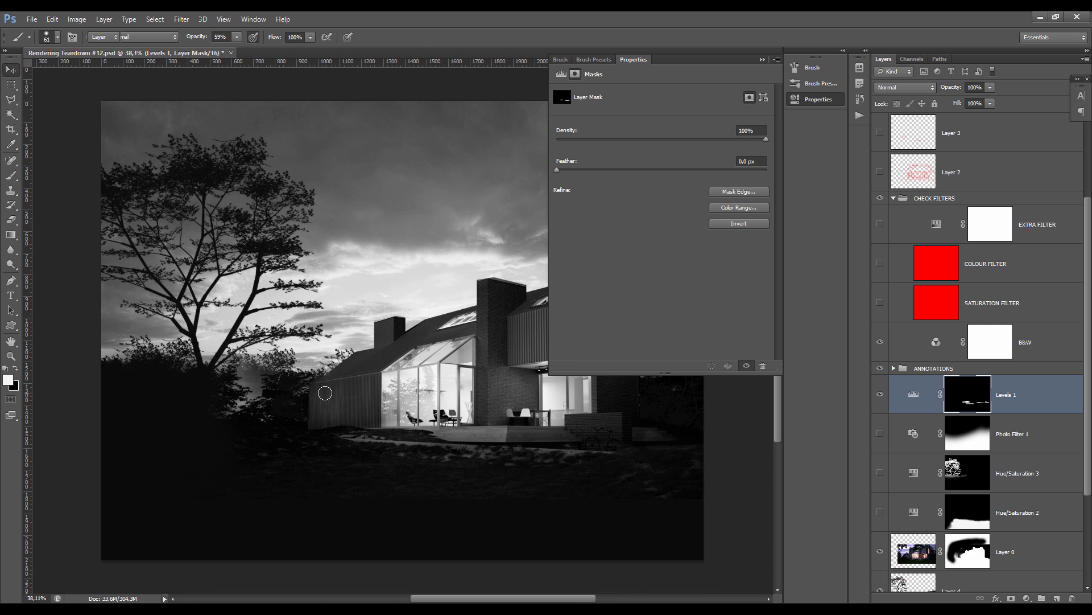
pyautogui.press('v')
pyautogui.scroll(-1, 336, 381)
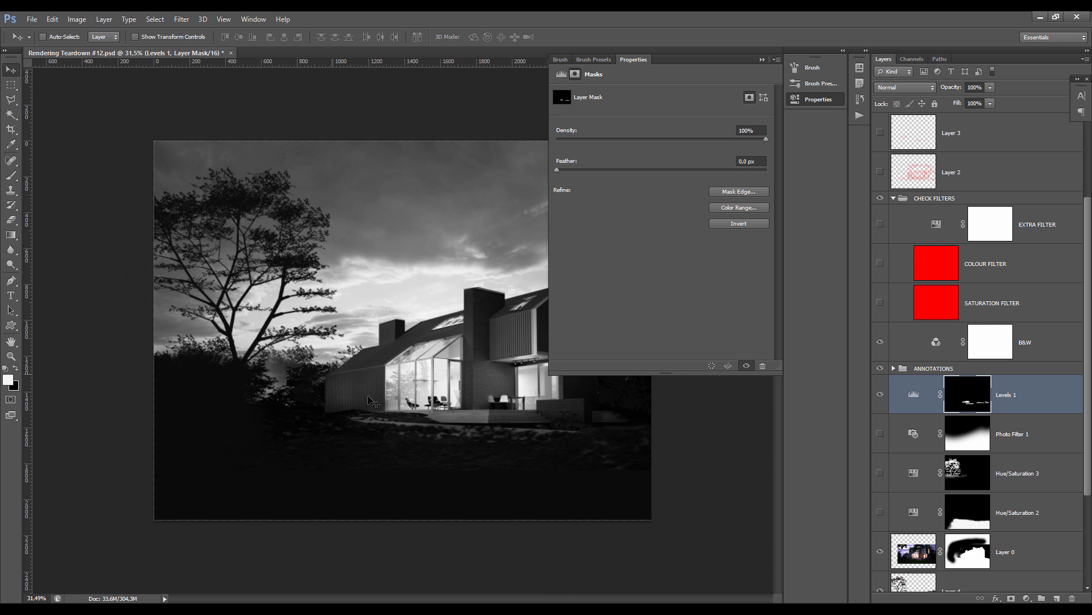
pyautogui.scroll(2, 372, 401)
pyautogui.click(921, 392)
pyautogui.scroll(-1, 449, 371)
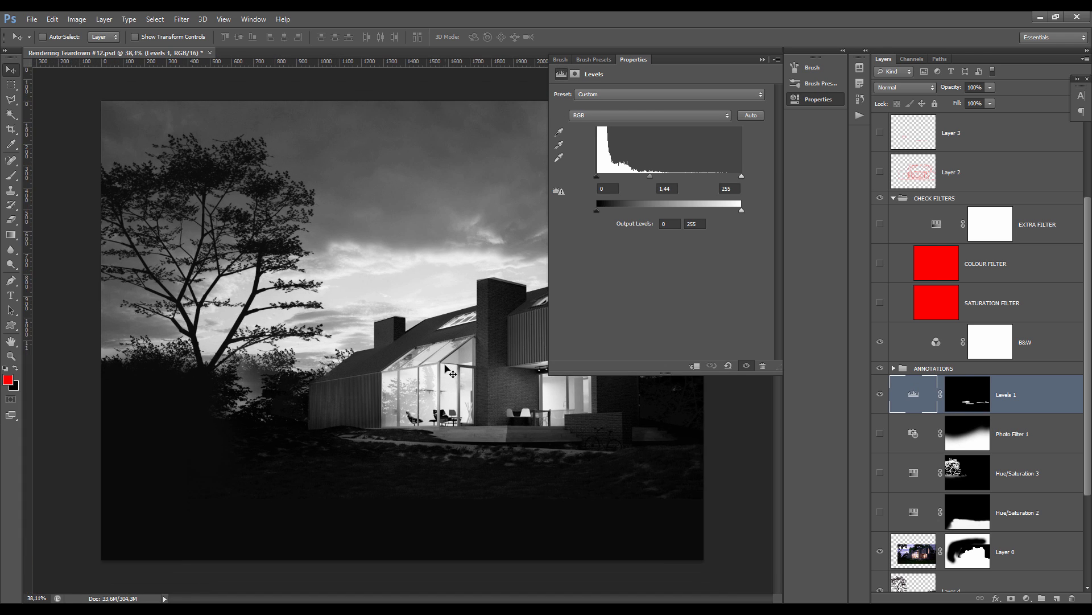
pyautogui.scroll(1, 683, 357)
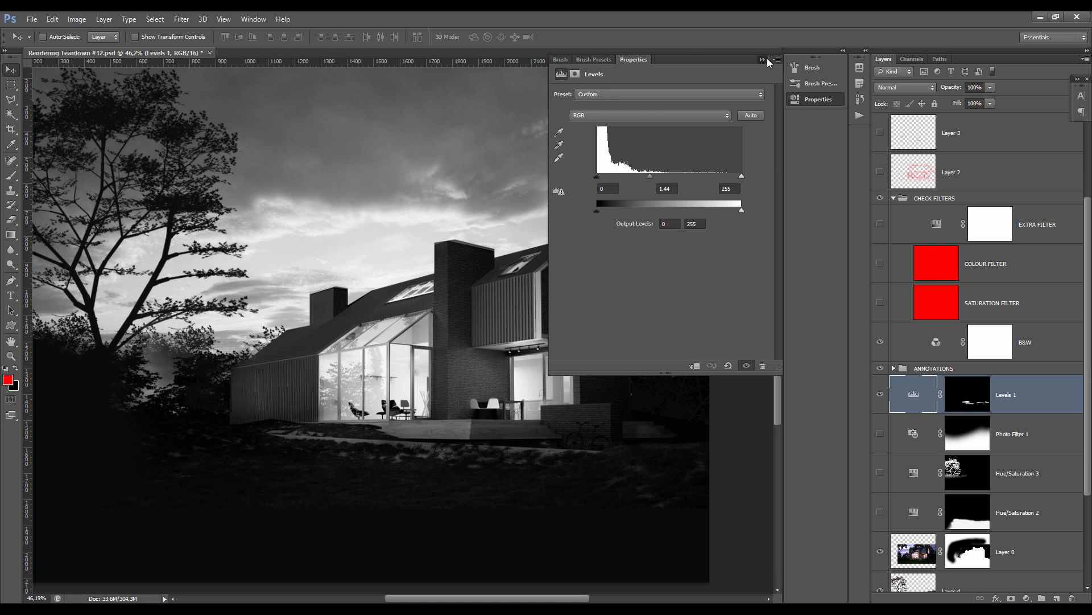
# Run the Burn & Dodge action to add its layer group above Levels 1, and expand the group.
pyautogui.click(763, 59)
pyautogui.click(859, 115)
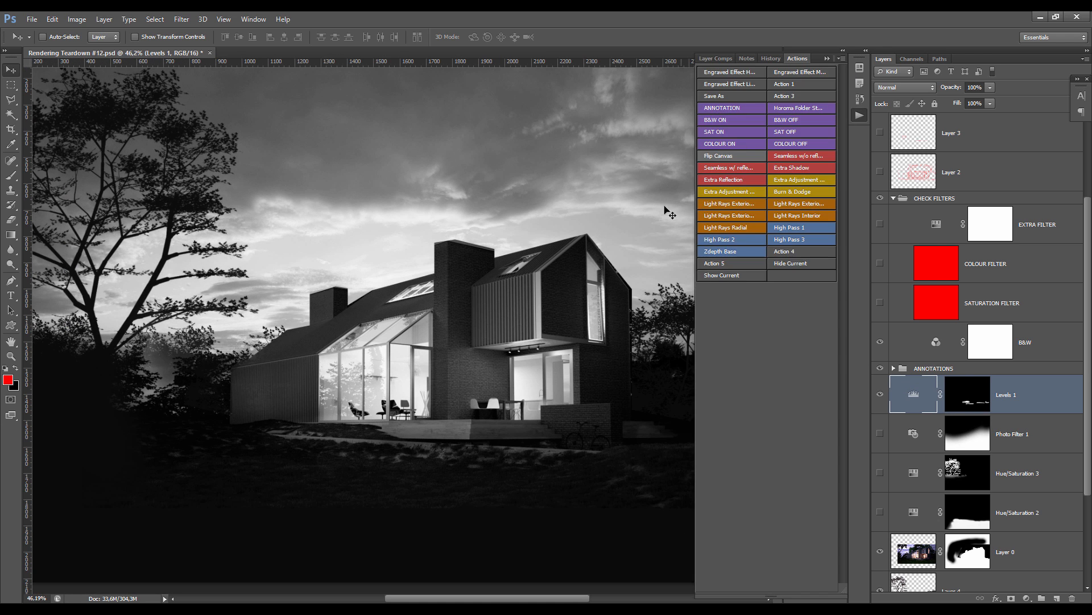
pyautogui.click(788, 193)
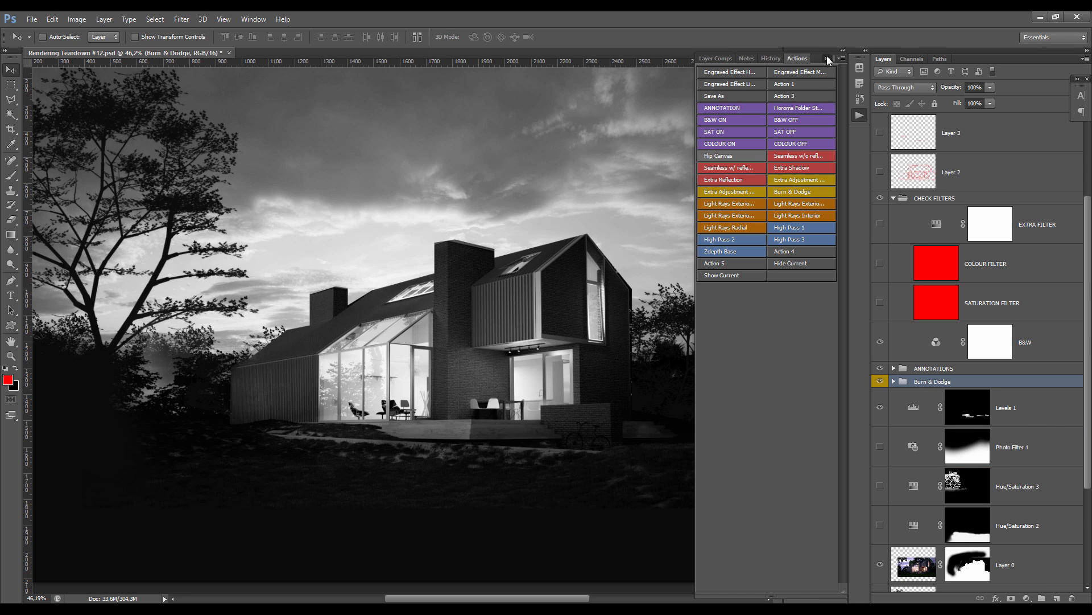
pyautogui.click(904, 382)
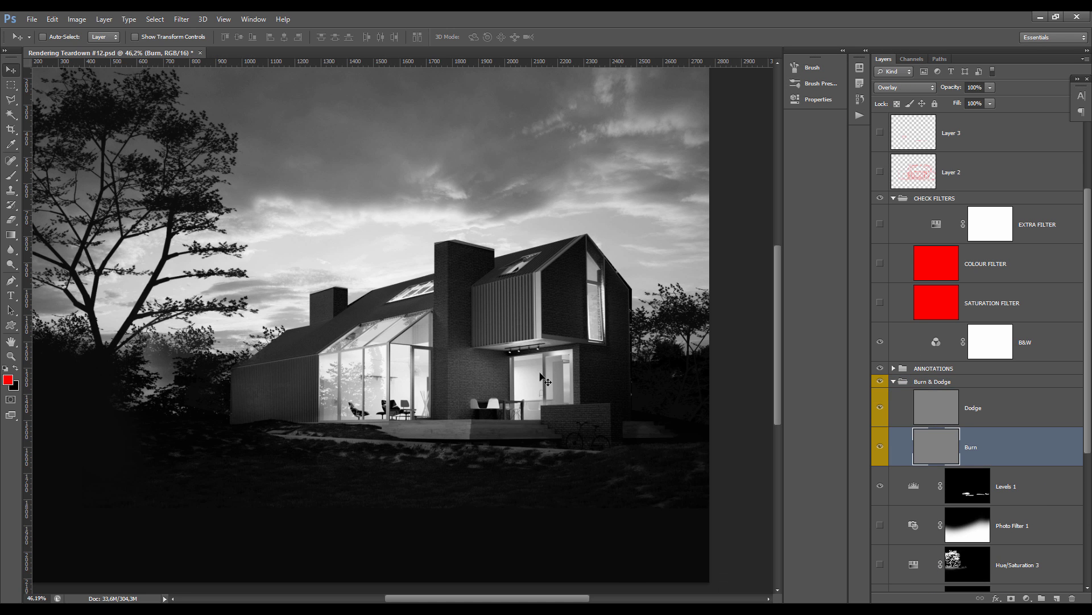
# Burn the shadows at 41% exposure on the Burn layer, darkening the lower part of the ribbed wall beside the glazed room.
pyautogui.click(14, 270)
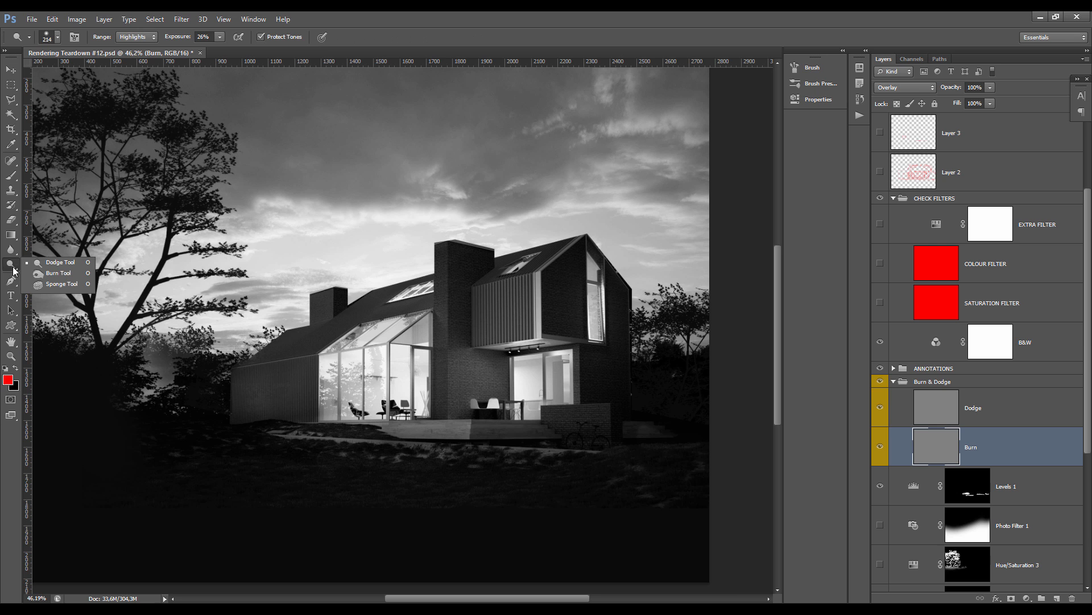
pyautogui.click(47, 273)
pyautogui.scroll(2, 451, 379)
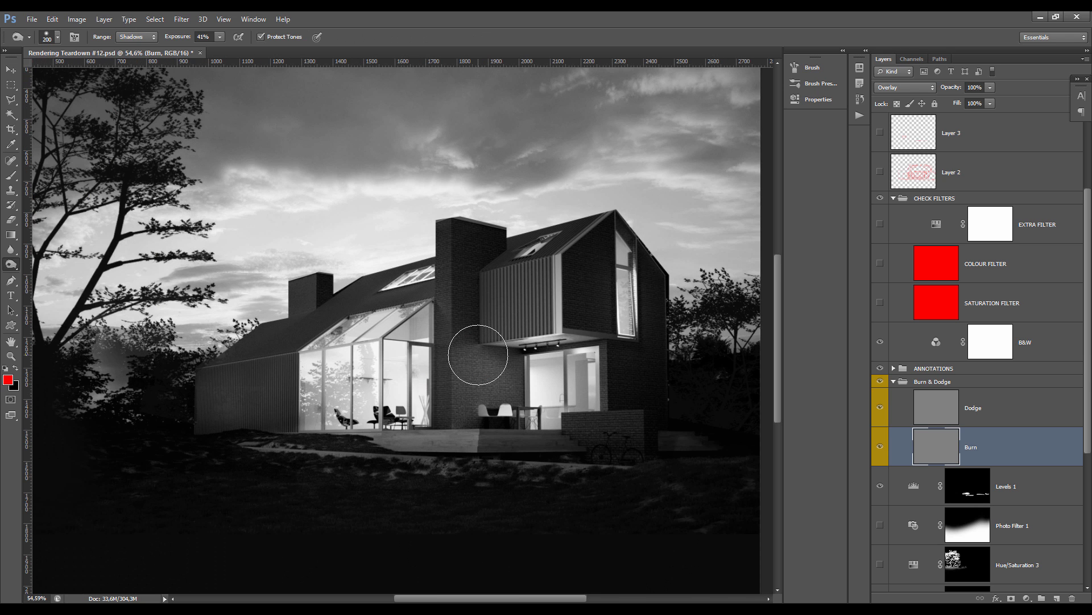
pyautogui.moveTo(478, 354); pyautogui.dragTo(449, 325)
pyautogui.scroll(5, 265, 289)
pyautogui.moveTo(247, 438); pyautogui.dragTo(197, 447)
pyautogui.moveTo(146, 367)
pyautogui.mouseDown()
pyautogui.moveTo(176, 444)
pyautogui.moveTo(340, 460)
pyautogui.moveTo(193, 410)
pyautogui.moveTo(173, 443)
pyautogui.moveTo(261, 459)
pyautogui.moveTo(244, 408)
pyautogui.moveTo(249, 444)
pyautogui.moveTo(367, 466)
pyautogui.moveTo(202, 317)
pyautogui.moveTo(183, 381)
pyautogui.mouseUp()
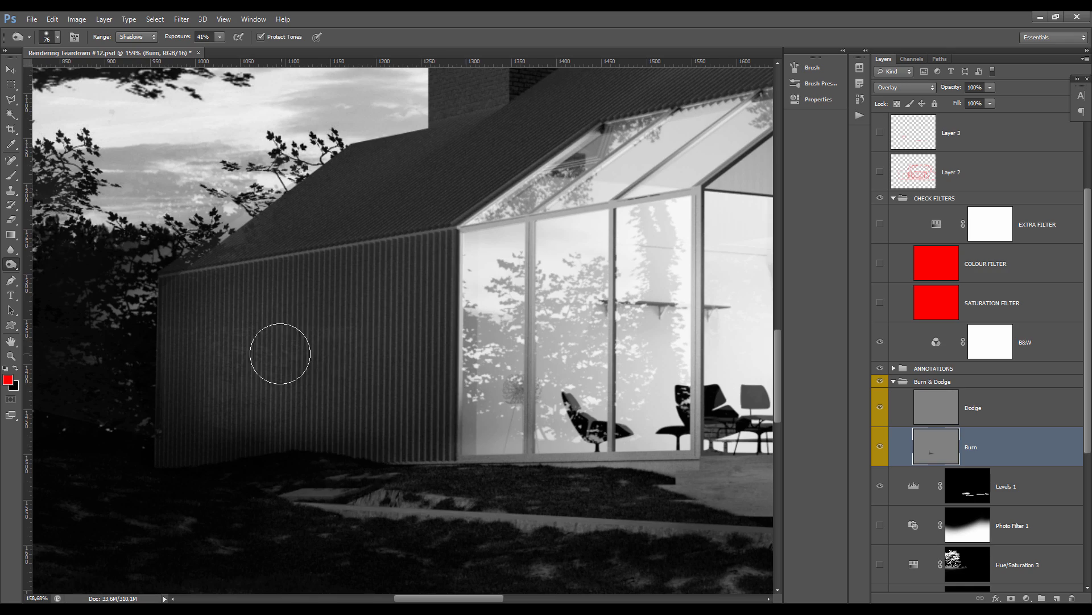
# Burn the large brick chimney next to the ribbed upper volume, and compare the image with and without the Burn layer.
pyautogui.scroll(-3, 267, 387)
pyautogui.scroll(5, 244, 433)
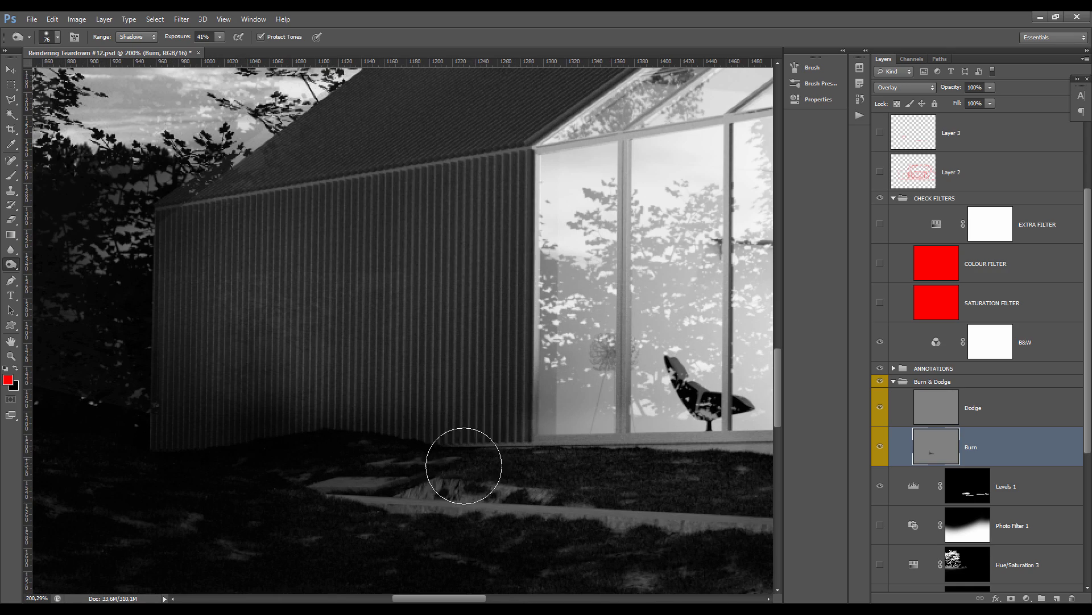
pyautogui.scroll(-5, 256, 336)
pyautogui.scroll(4, 592, 333)
pyautogui.scroll(3, 592, 332)
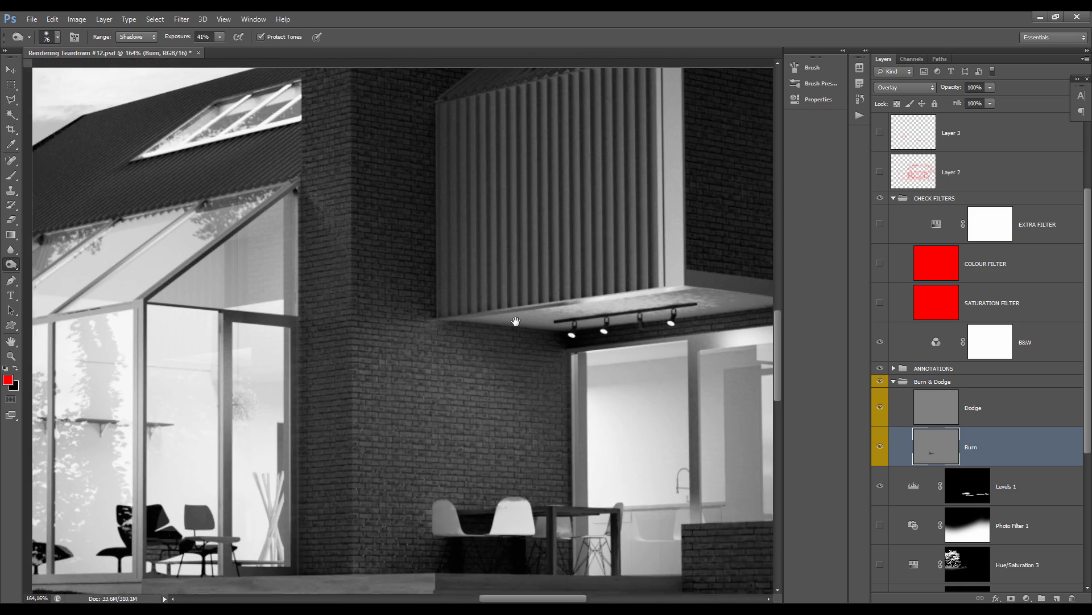
pyautogui.scroll(3, 351, 207)
pyautogui.moveTo(390, 260); pyautogui.dragTo(405, 397)
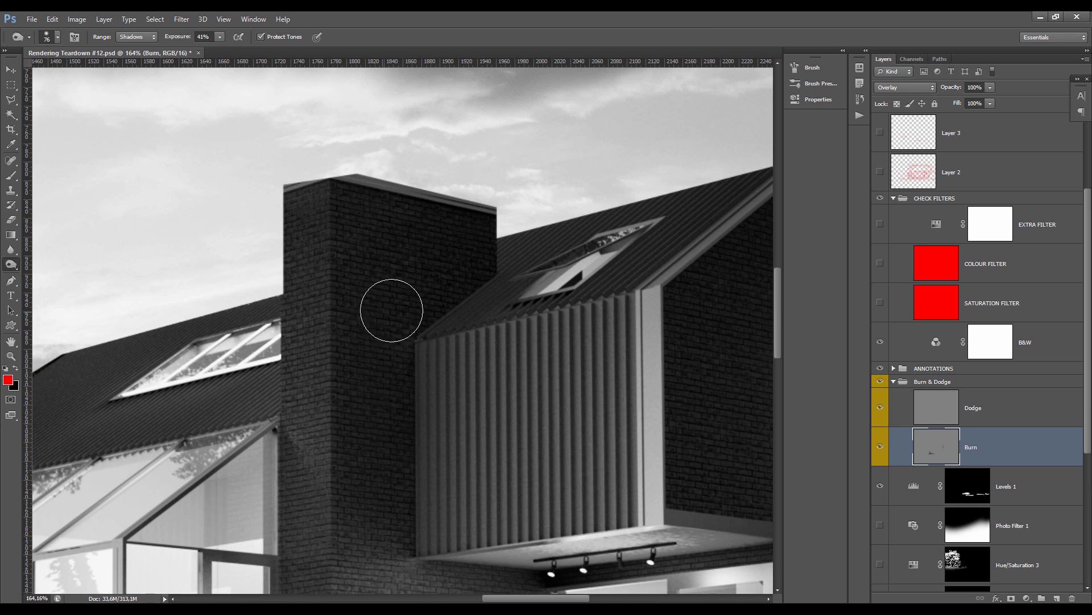
pyautogui.moveTo(392, 309); pyautogui.dragTo(409, 310)
pyautogui.moveTo(429, 247); pyautogui.dragTo(432, 304)
pyautogui.scroll(-5, 434, 310)
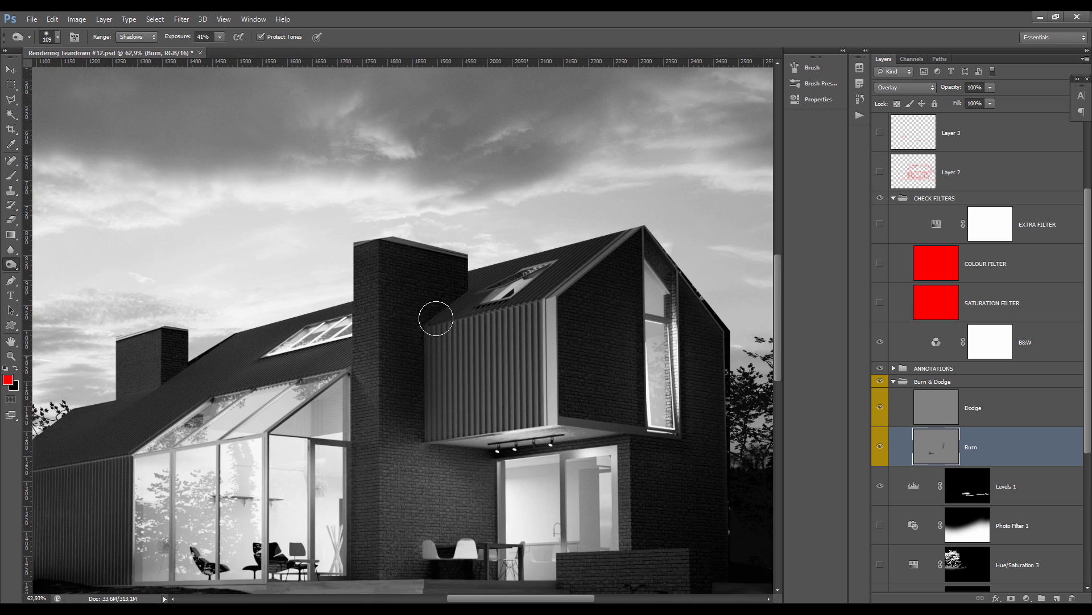
pyautogui.click(879, 448)
pyautogui.click(878, 449)
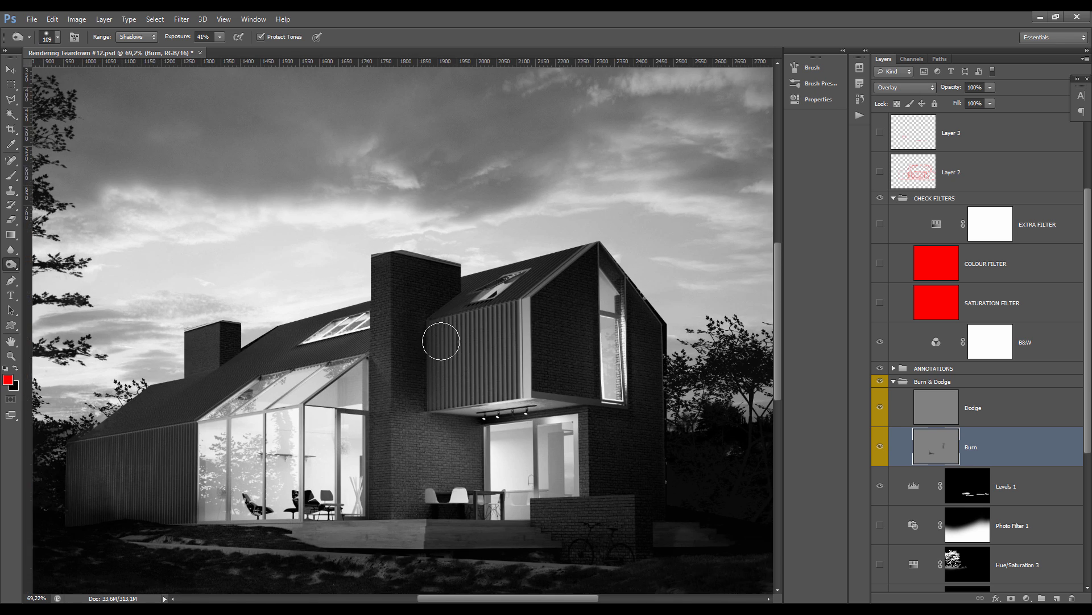
# Burn the brick gable wall beside the tall upper window with a brush about 109 px wide.
pyautogui.scroll(2, 429, 446)
pyautogui.scroll(1, 486, 352)
pyautogui.scroll(-2, 485, 352)
pyautogui.scroll(2, 628, 330)
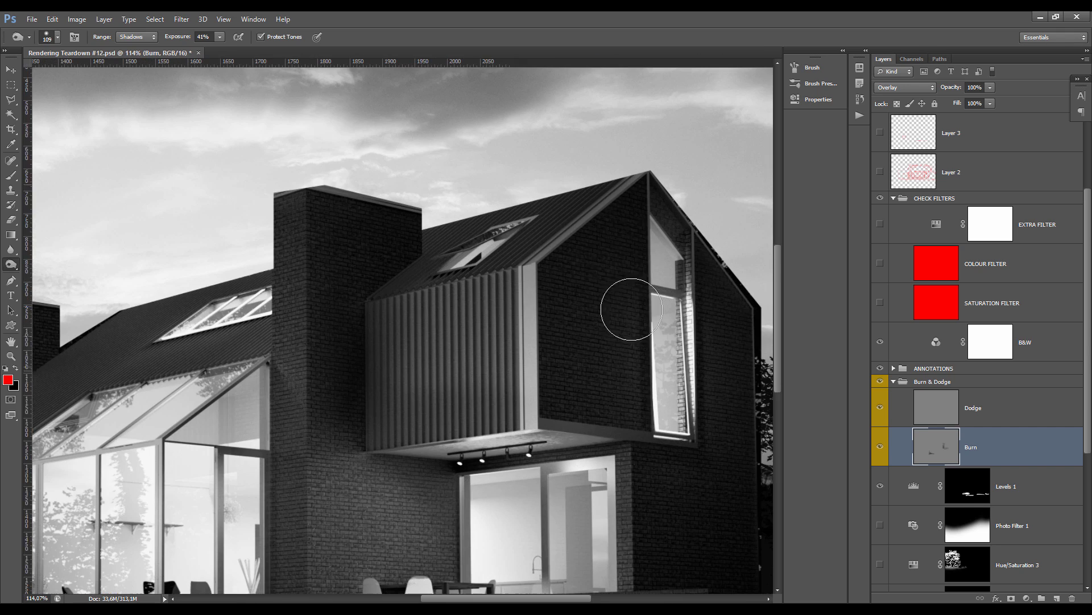
pyautogui.moveTo(617, 275); pyautogui.dragTo(610, 440)
pyautogui.scroll(-2, 619, 330)
pyautogui.scroll(-1, 479, 351)
pyautogui.scroll(-1, 478, 350)
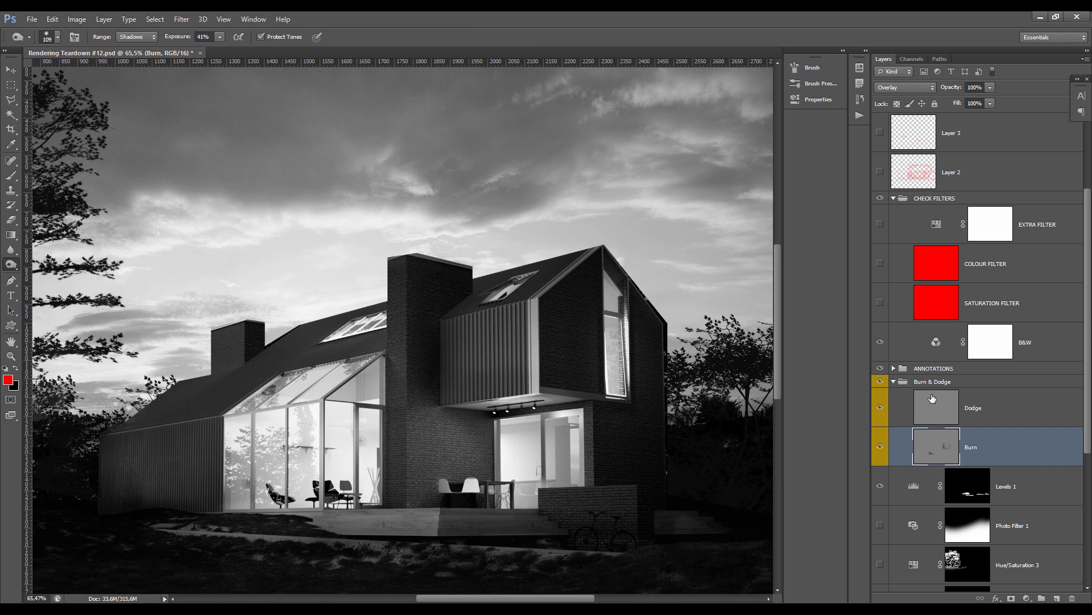
# Dodge the highlights at 26% exposure on the Dodge layer, brightening the glazed room with a brush about 299 px wide.
pyautogui.hotkey('alt', ']')
pyautogui.moveTo(23, 272); pyautogui.dragTo(43, 266)
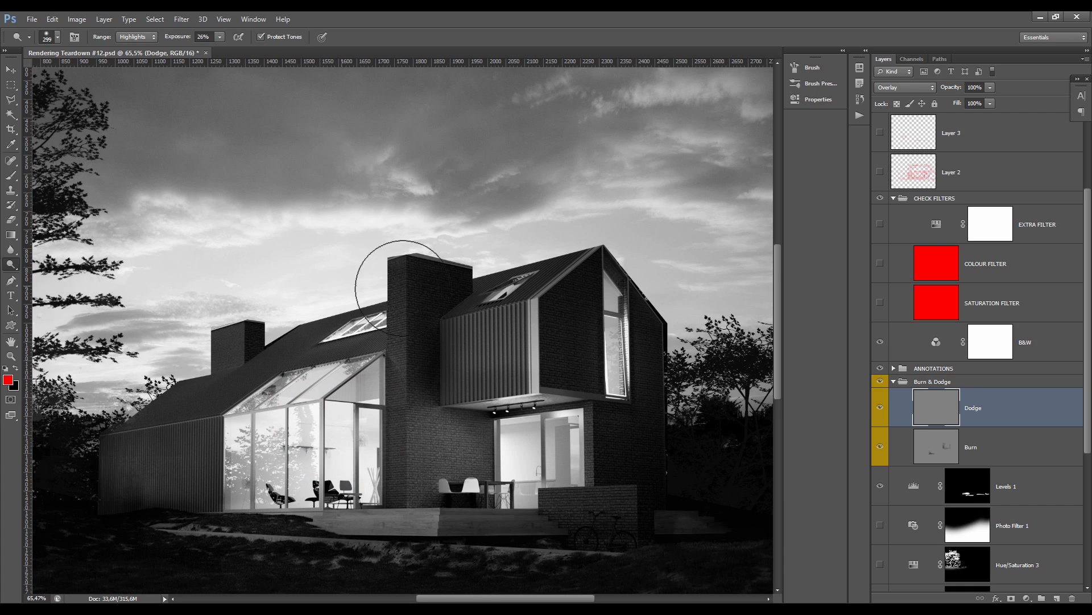
pyautogui.scroll(-1, 402, 289)
pyautogui.scroll(1, 366, 366)
pyautogui.scroll(-1, 317, 379)
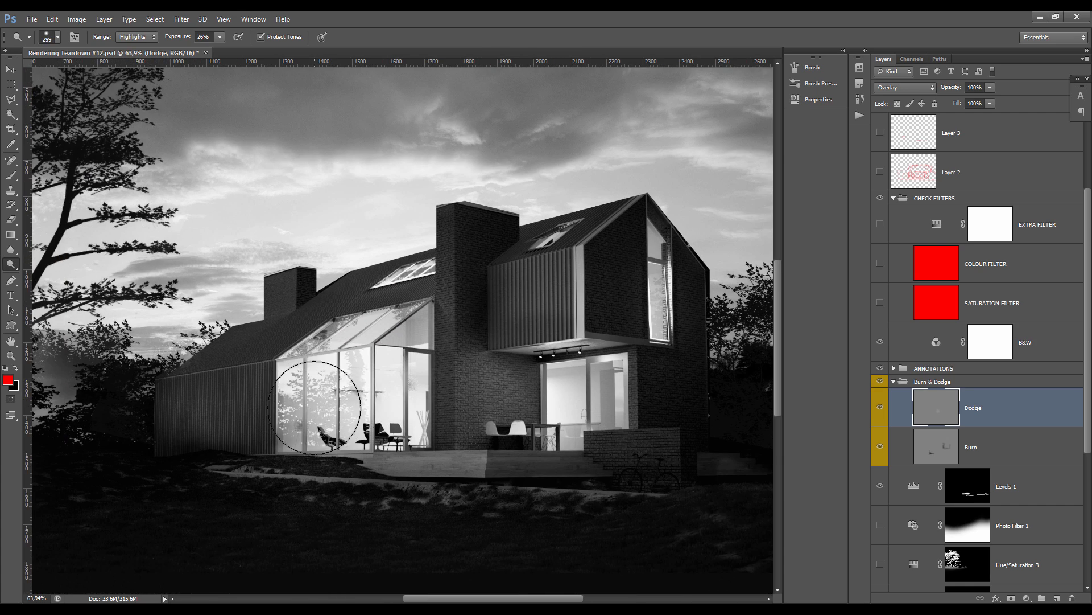
pyautogui.scroll(3, 334, 409)
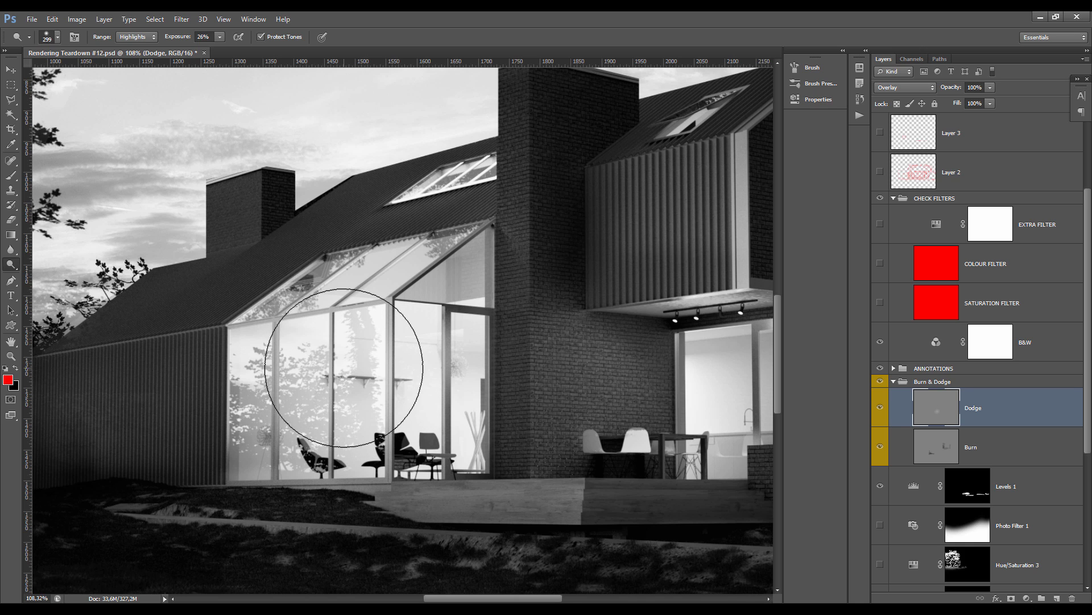
pyautogui.moveTo(344, 367)
pyautogui.mouseDown()
pyautogui.moveTo(295, 370)
pyautogui.moveTo(317, 342)
pyautogui.moveTo(306, 362)
pyautogui.mouseUp()
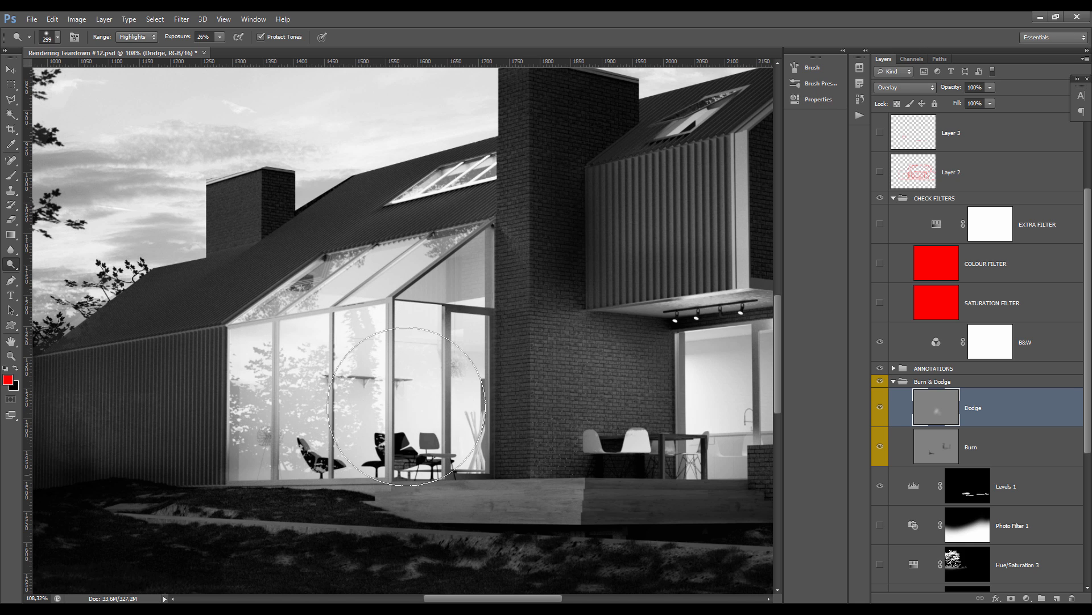
# Dodge the terrace window, the tall gable window and the roof skylight on the Dodge layer.
pyautogui.scroll(-2, 370, 353)
pyautogui.moveTo(604, 371)
pyautogui.mouseDown()
pyautogui.moveTo(609, 391)
pyautogui.moveTo(695, 330)
pyautogui.moveTo(708, 274)
pyautogui.mouseUp()
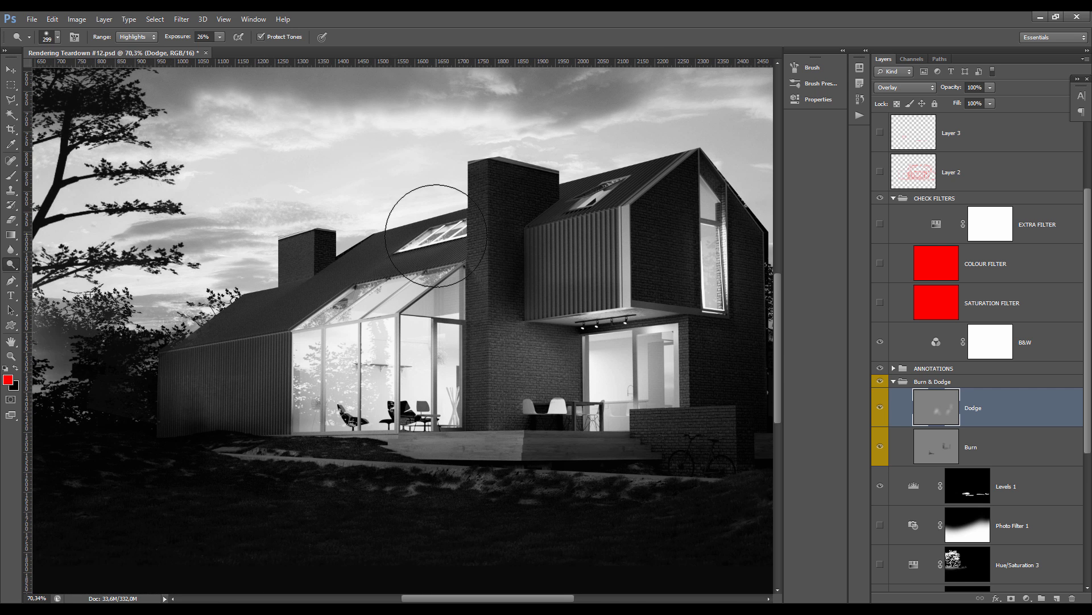
pyautogui.moveTo(434, 227); pyautogui.dragTo(378, 250)
# Dodge the narrow brick edge beside the glazed room with a small brush, about 32 to 44 px wide.
pyautogui.scroll(5, 489, 344)
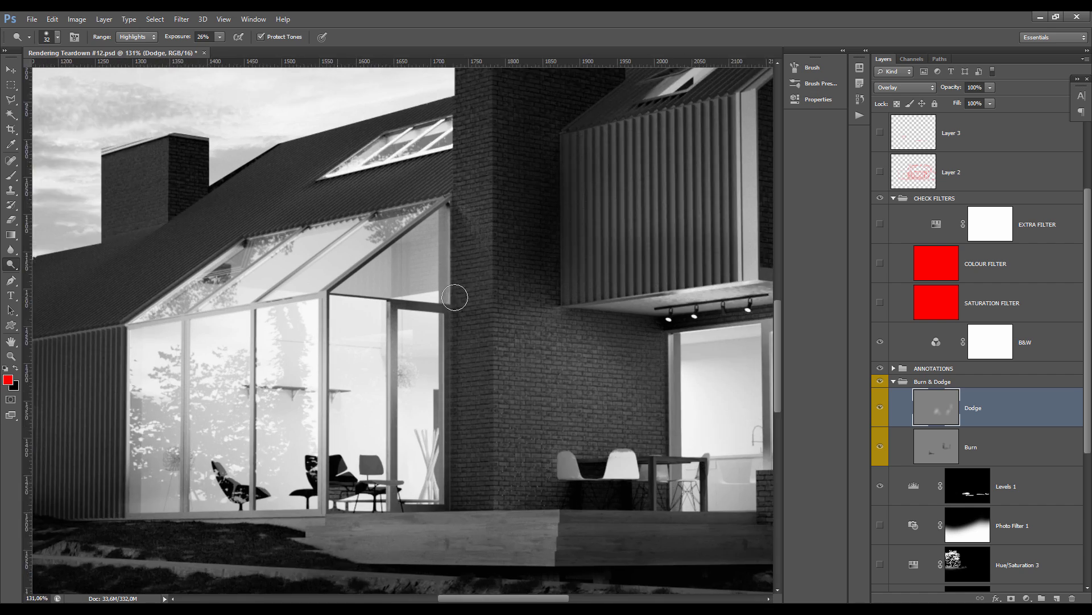
pyautogui.moveTo(451, 293); pyautogui.dragTo(456, 193)
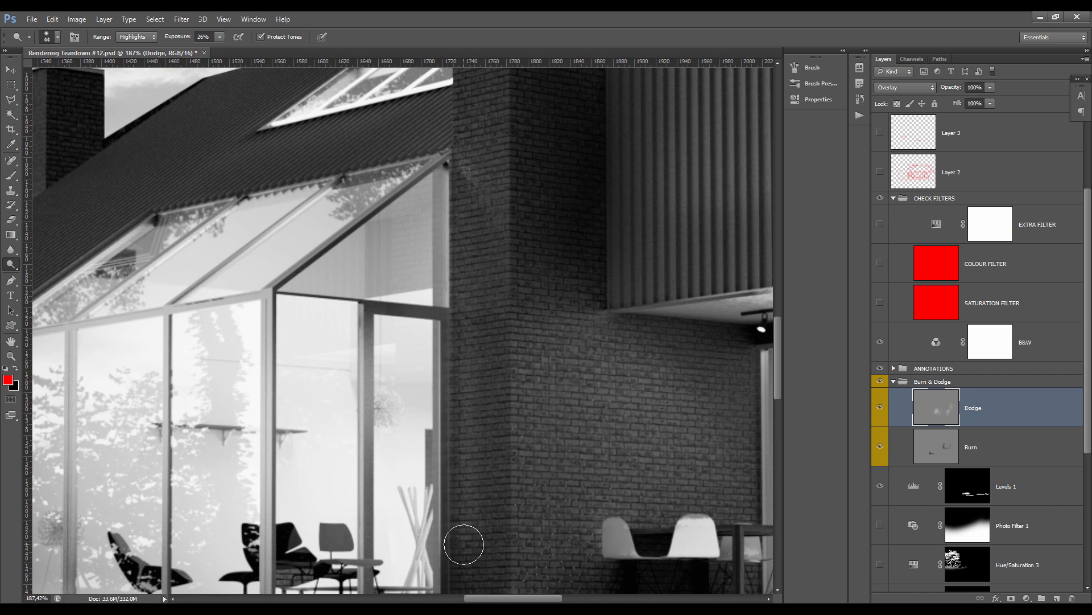
pyautogui.scroll(-3, 478, 434)
pyautogui.scroll(3, 607, 460)
# Dodge the brick wall behind the terrace chairs and table, and compare the result with and without the Dodge layer.
pyautogui.rightClick(620, 341)
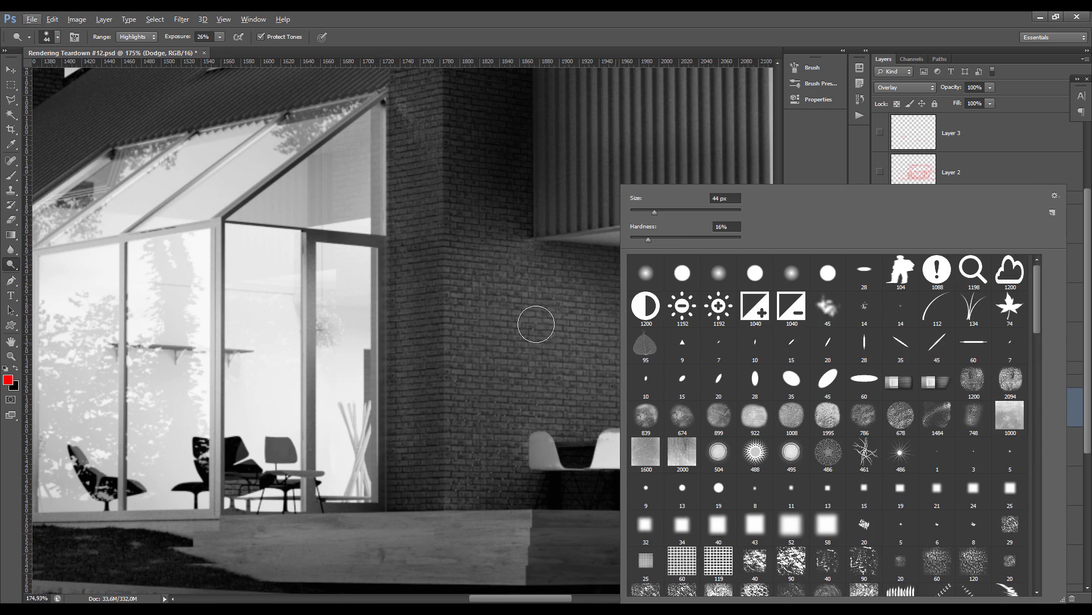
pyautogui.moveTo(531, 328); pyautogui.dragTo(547, 319)
pyautogui.moveTo(671, 271); pyautogui.dragTo(554, 285)
pyautogui.moveTo(513, 390)
pyautogui.mouseDown()
pyautogui.moveTo(532, 391)
pyautogui.moveTo(532, 421)
pyautogui.mouseUp()
pyautogui.scroll(5, 512, 455)
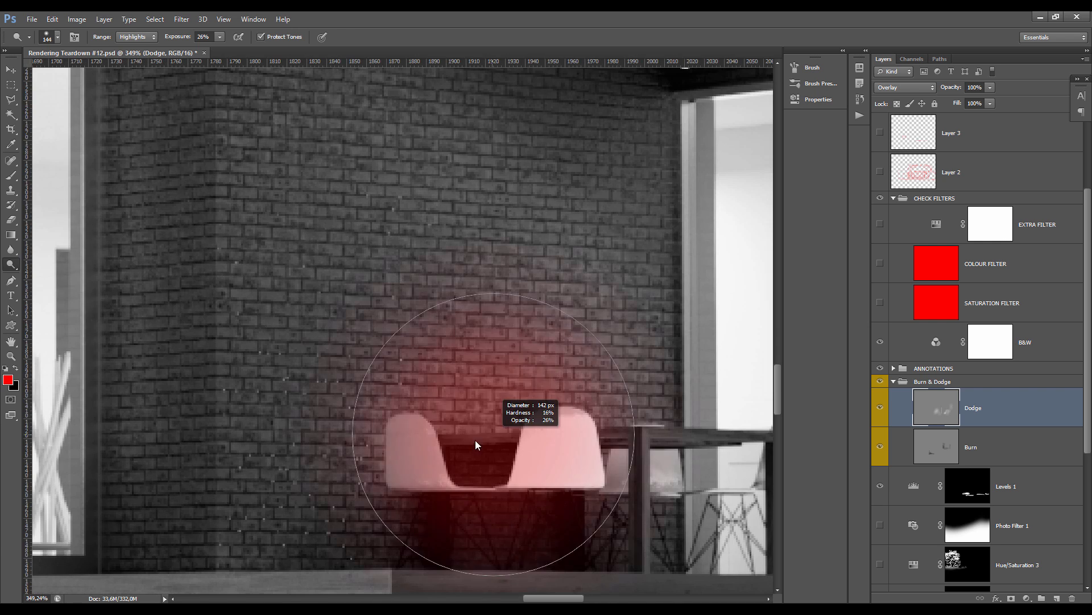
pyautogui.click(880, 407)
pyautogui.click(880, 408)
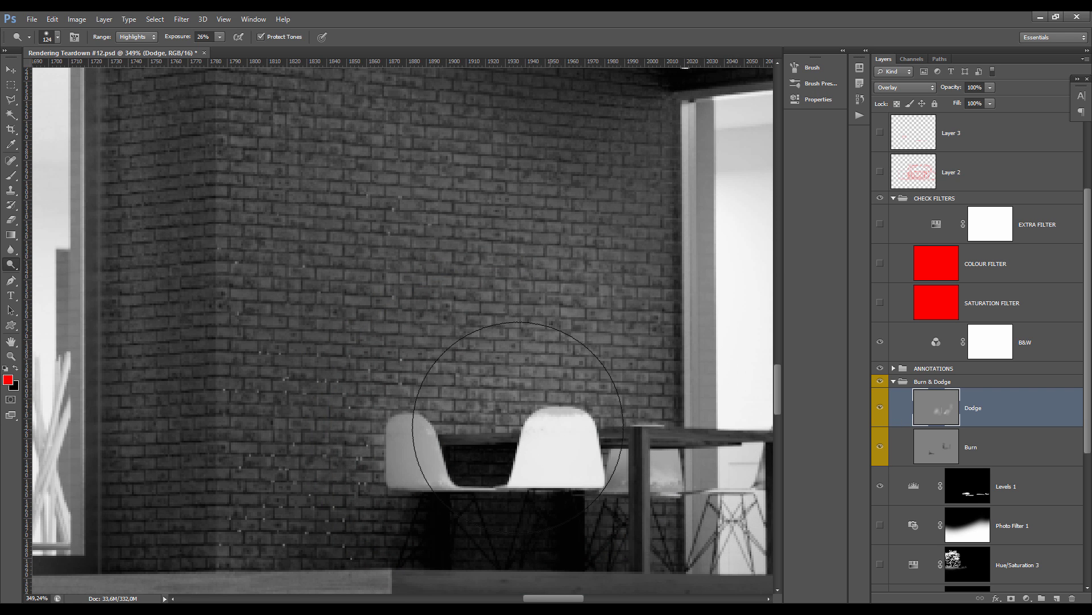
# Keep the dodge range on Highlights and brighten the brick wall above the chairs further with 82 px and 65 px brushes.
pyautogui.click(146, 38)
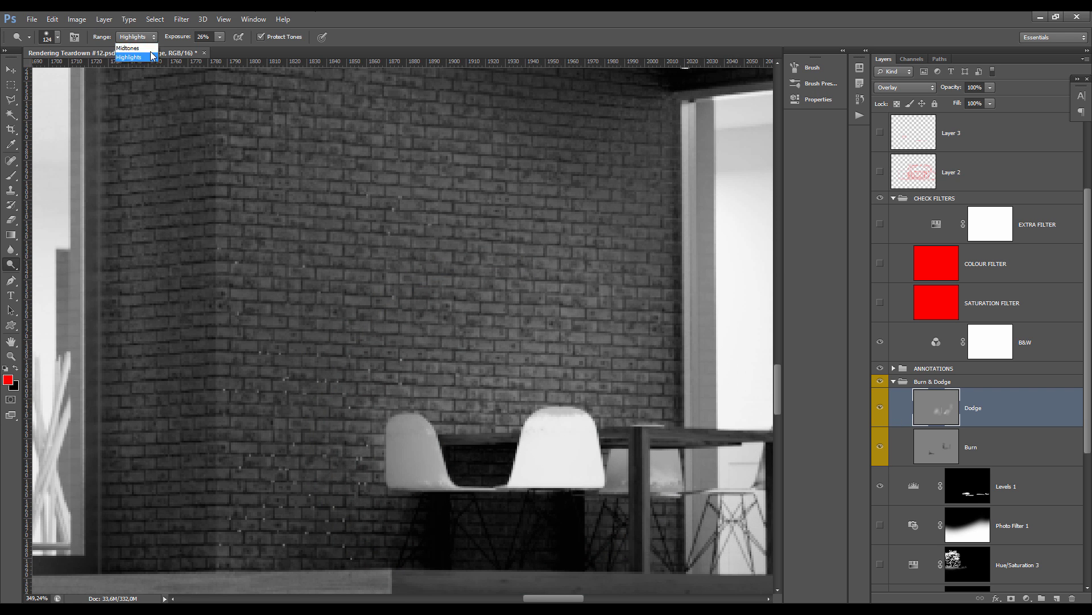
pyautogui.click(261, 13)
pyautogui.moveTo(440, 367); pyautogui.dragTo(397, 385)
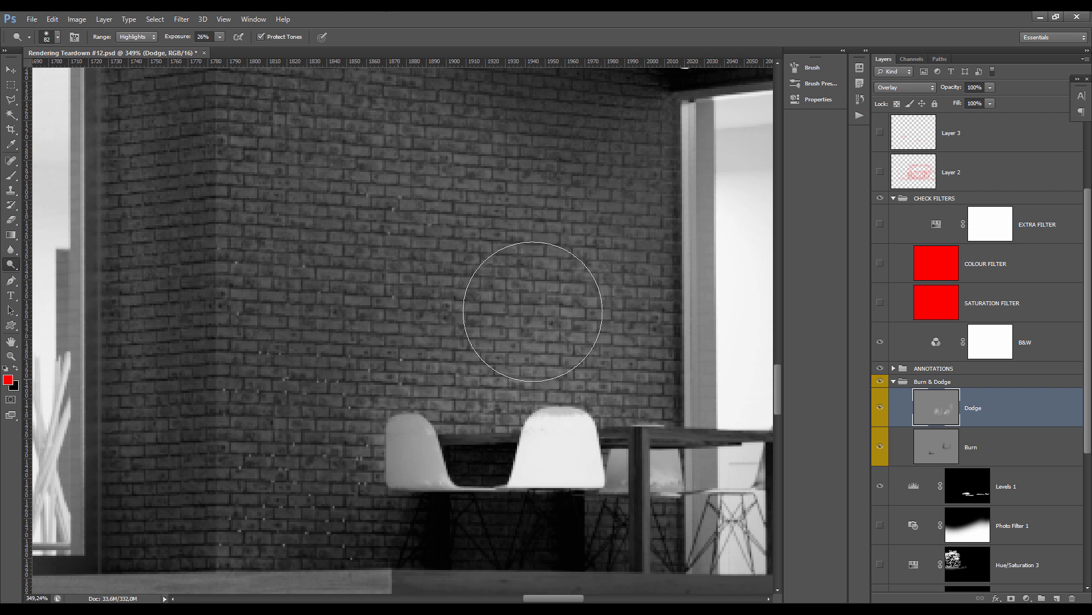
pyautogui.moveTo(479, 410); pyautogui.dragTo(462, 410)
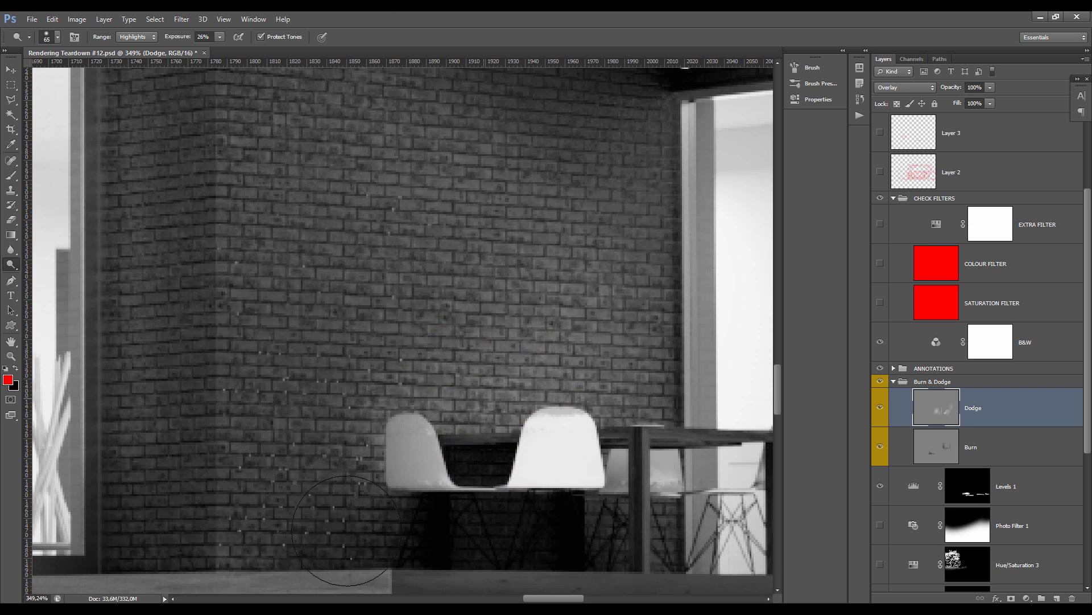
# Examine the dodged brick wall, terrace and windows up close and in relation to the whole house.
pyautogui.scroll(-1, 652, 519)
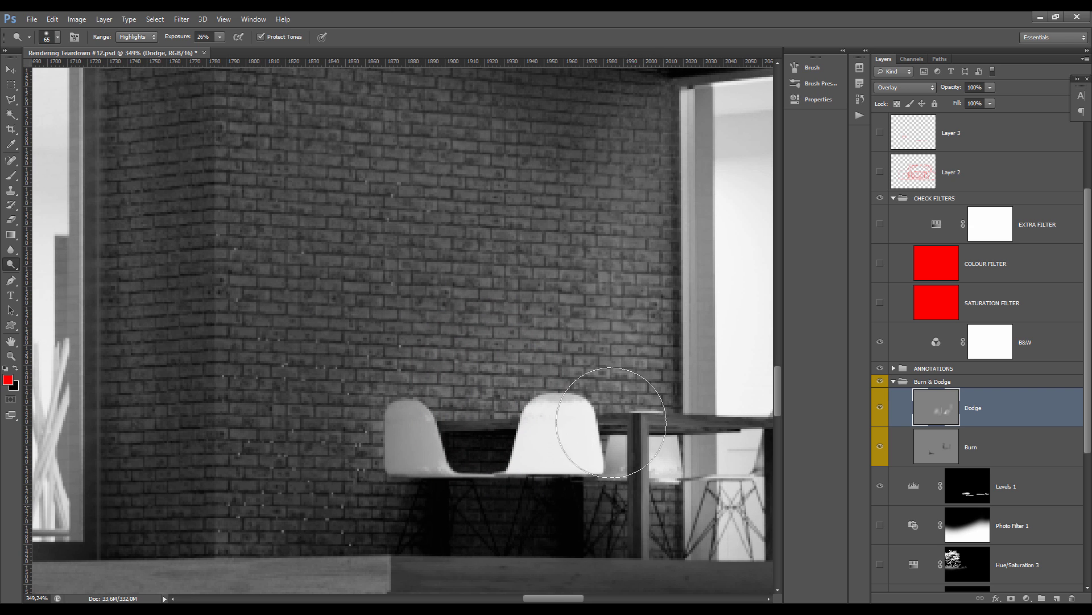
pyautogui.scroll(-4, 595, 384)
pyautogui.scroll(-3, 551, 429)
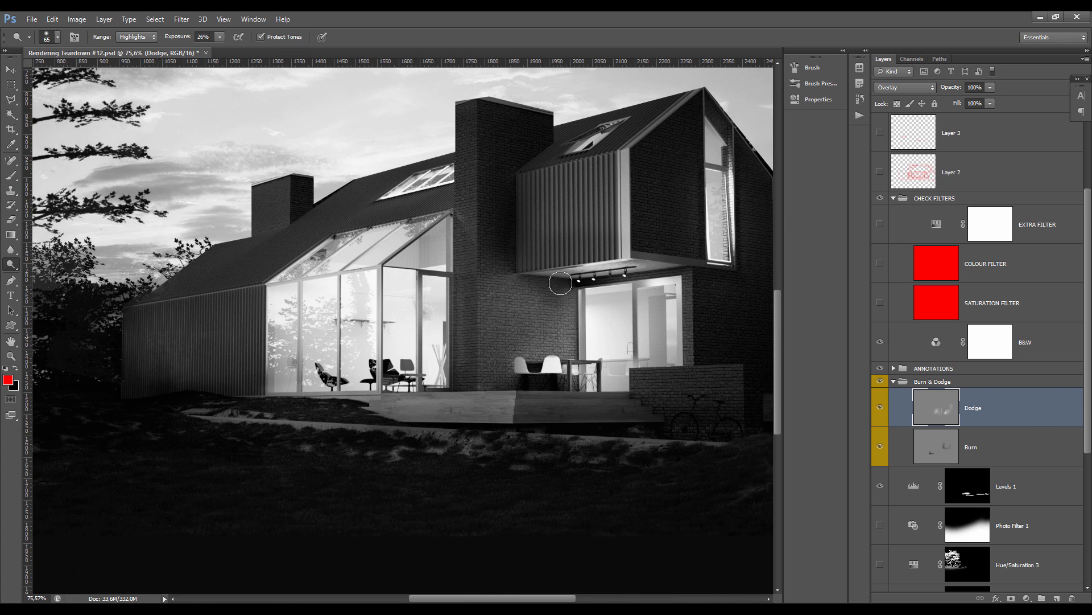
pyautogui.scroll(-1, 626, 370)
pyautogui.scroll(6, 683, 383)
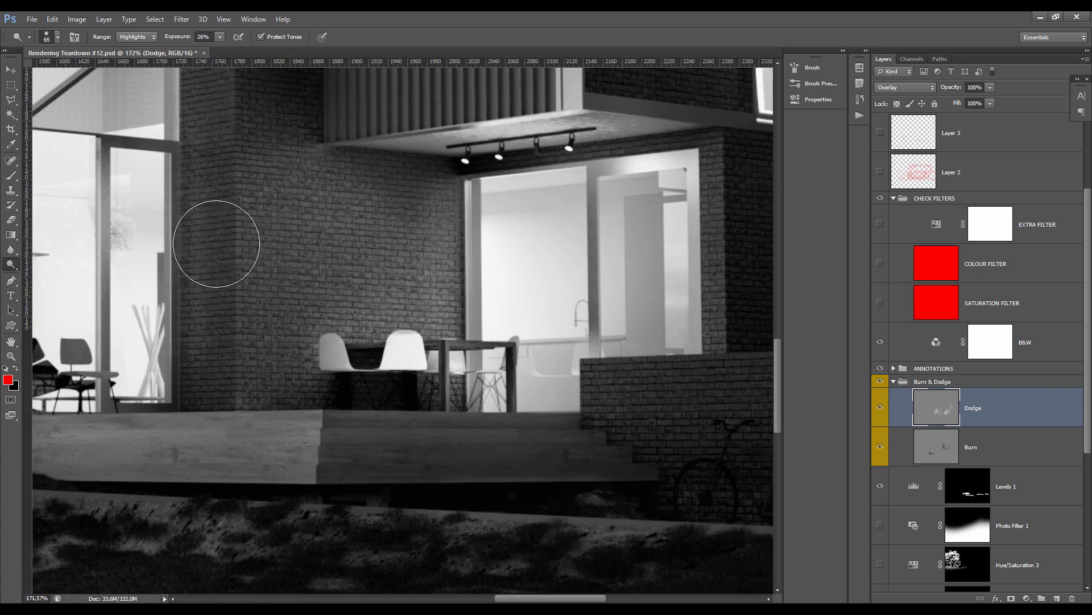
pyautogui.scroll(-3, 390, 273)
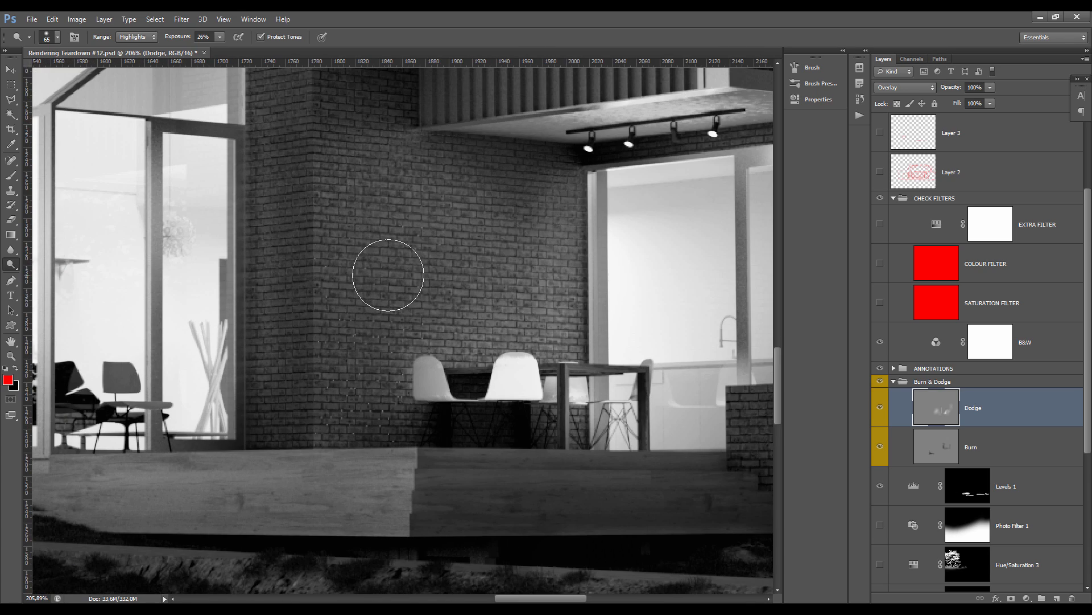
pyautogui.scroll(-2, 396, 306)
pyautogui.scroll(-2, 414, 298)
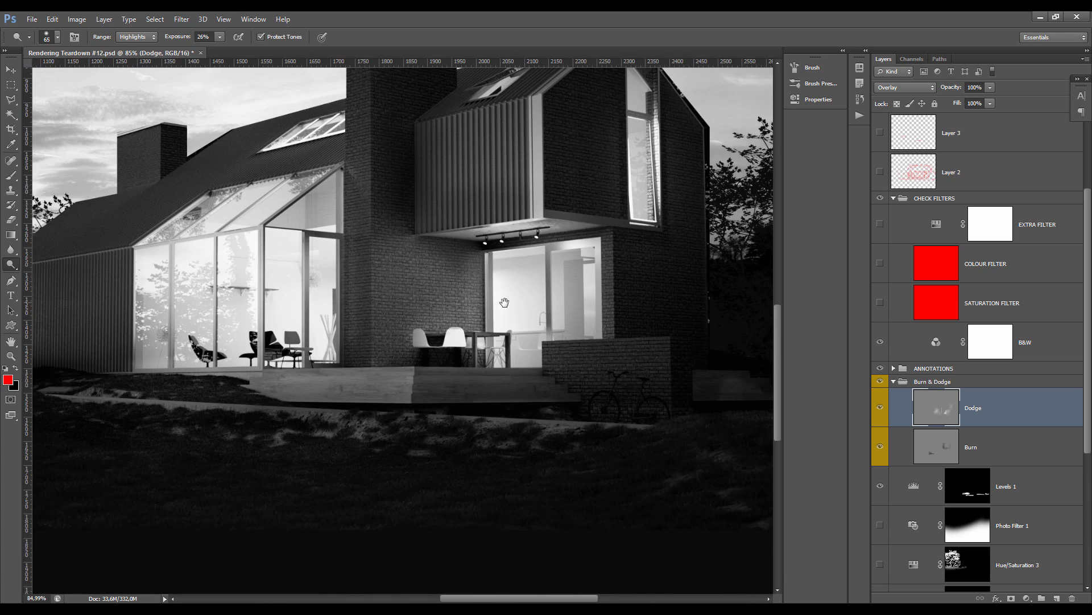
# Reduce the dodge brush to 26 px for the bright brick edge of the tall upper-floor window, and check the whole house.
pyautogui.scroll(3, 529, 309)
pyautogui.scroll(10, 639, 322)
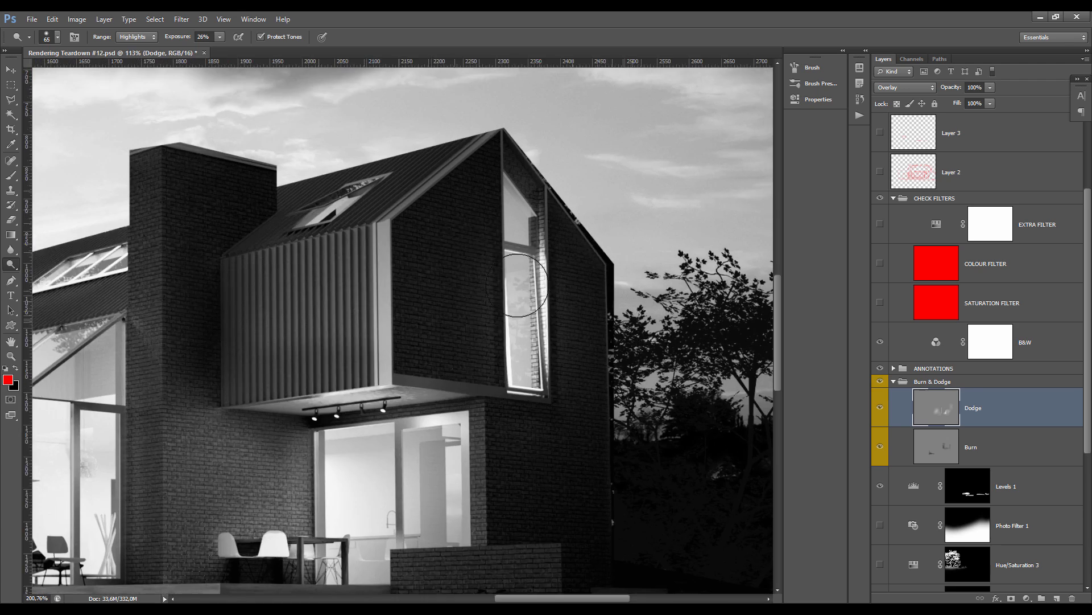
pyautogui.moveTo(509, 248); pyautogui.dragTo(495, 248)
pyautogui.scroll(-4, 532, 359)
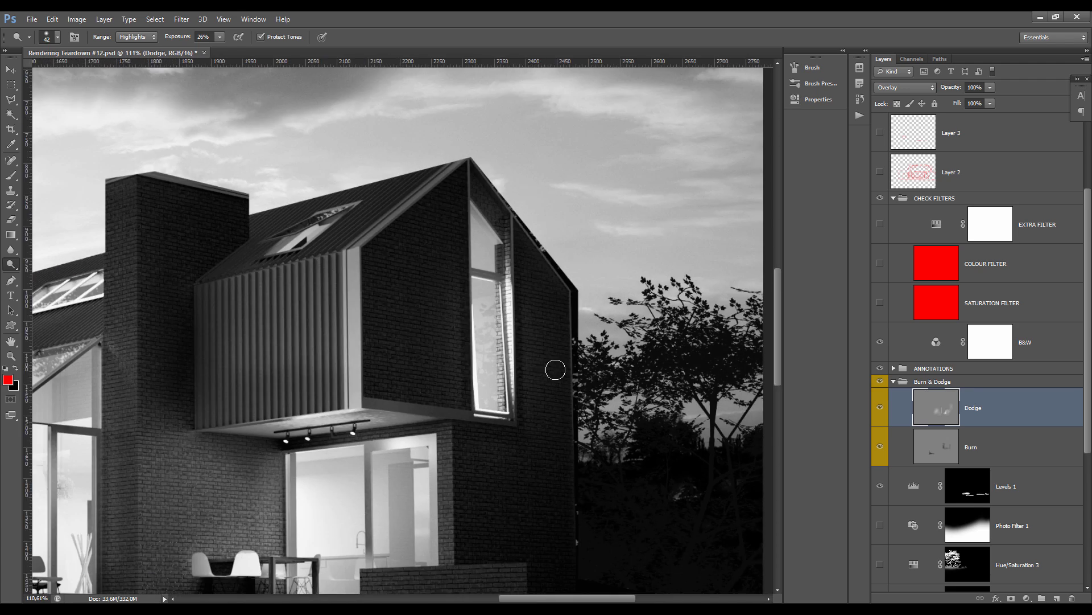
pyautogui.scroll(6, 532, 354)
pyautogui.moveTo(495, 308); pyautogui.dragTo(487, 308)
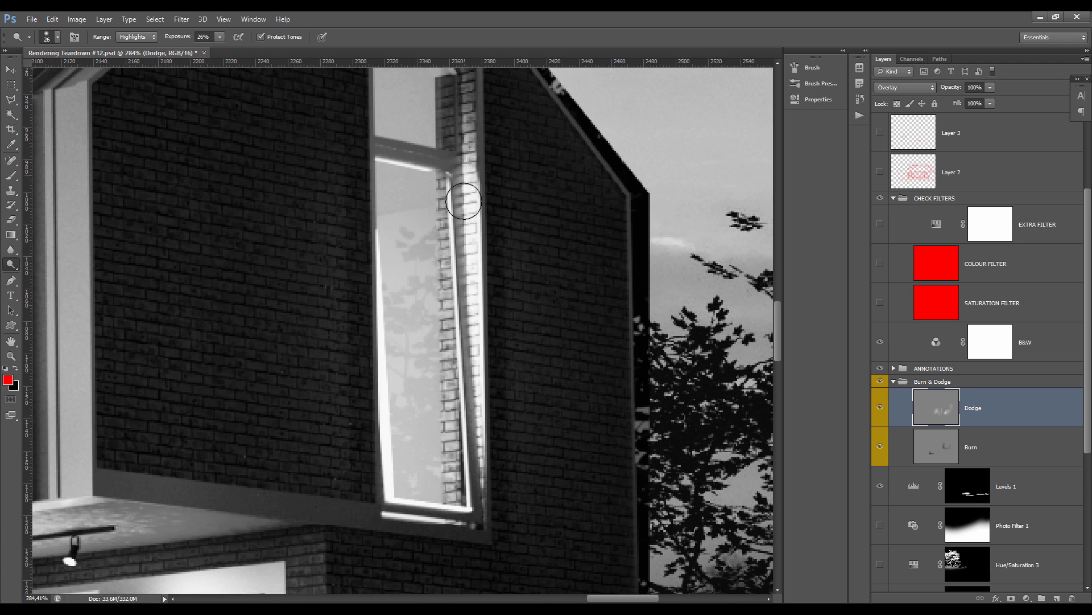
pyautogui.scroll(-3, 605, 317)
pyautogui.scroll(-5, 604, 318)
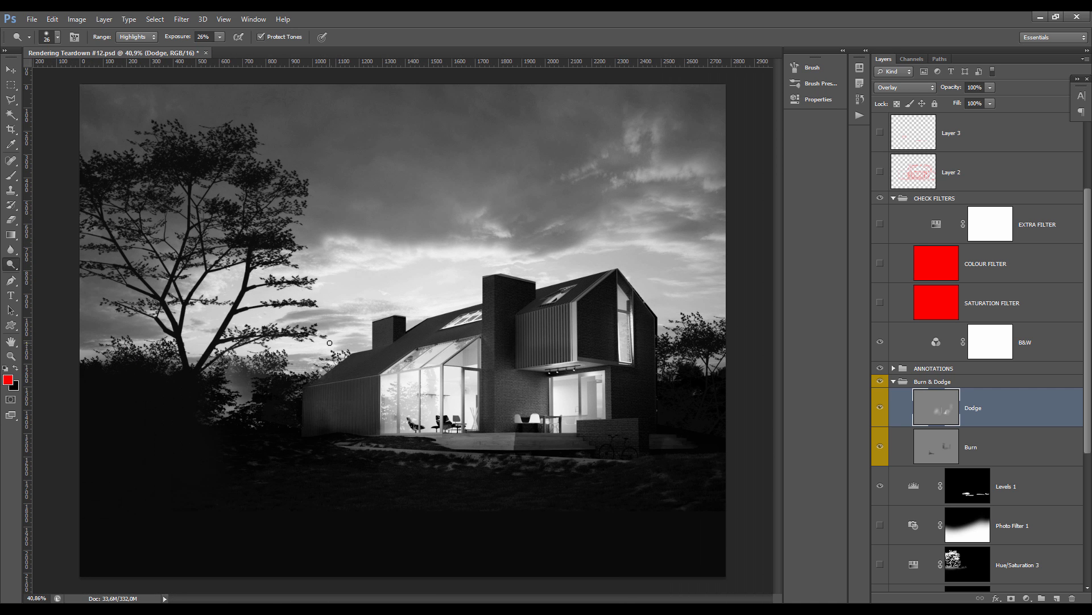
pyautogui.scroll(-1, 342, 330)
pyautogui.scroll(2, 342, 330)
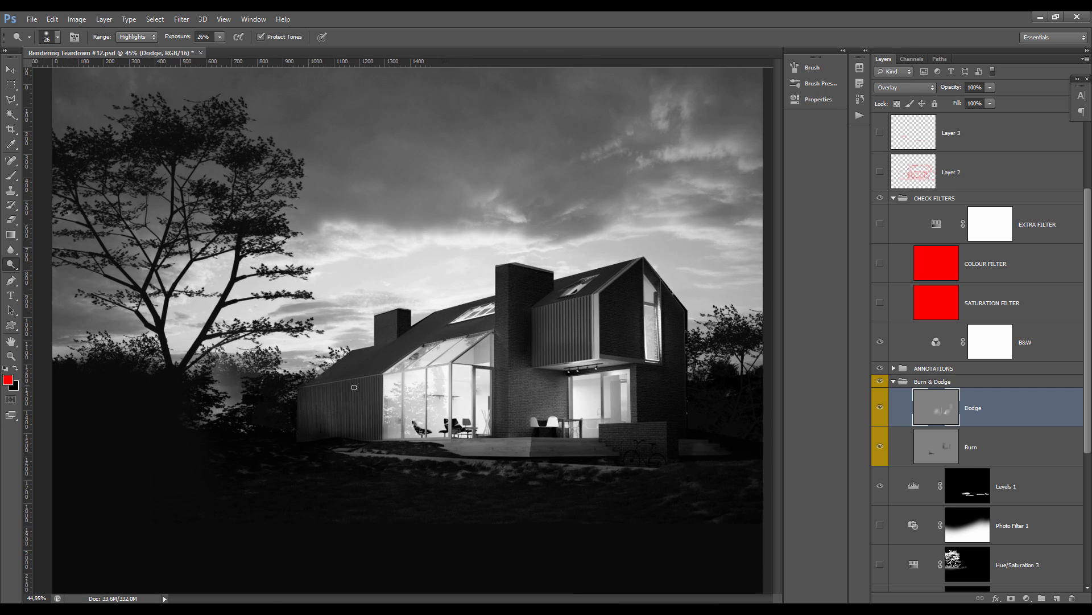
pyautogui.scroll(-1, 335, 333)
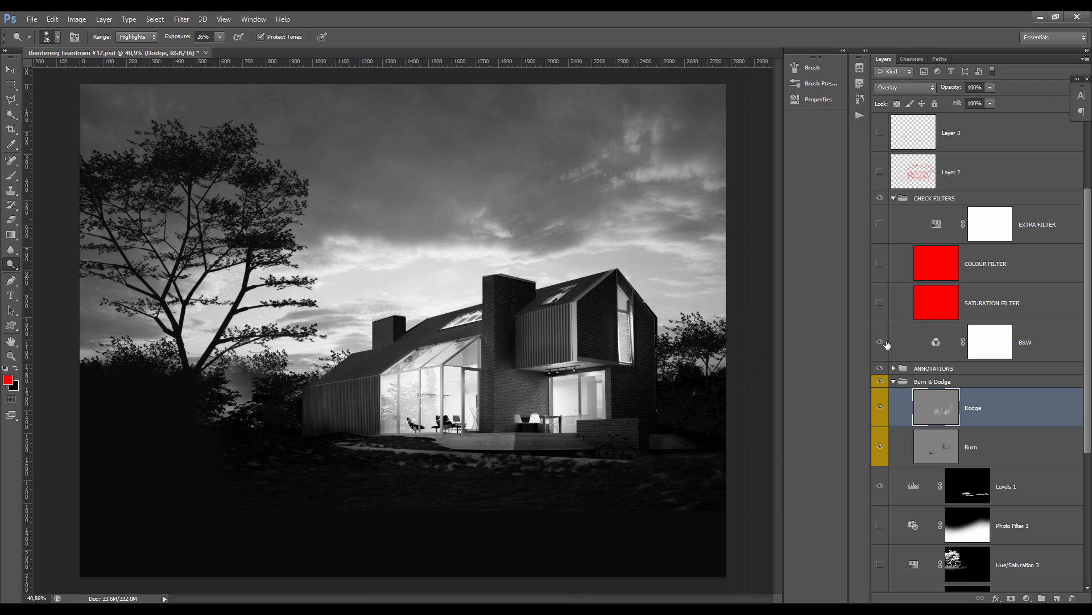
# Add a new Levels adjustment layer directly above Levels 1, below the Burn & Dodge group.
pyautogui.click(915, 490)
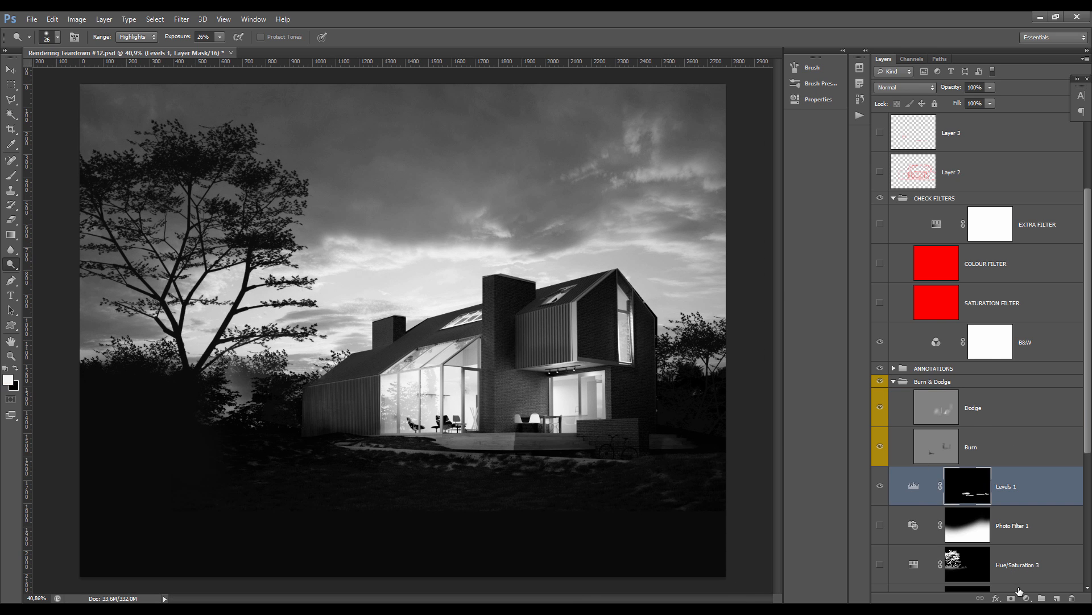
pyautogui.click(1027, 598)
pyautogui.click(996, 405)
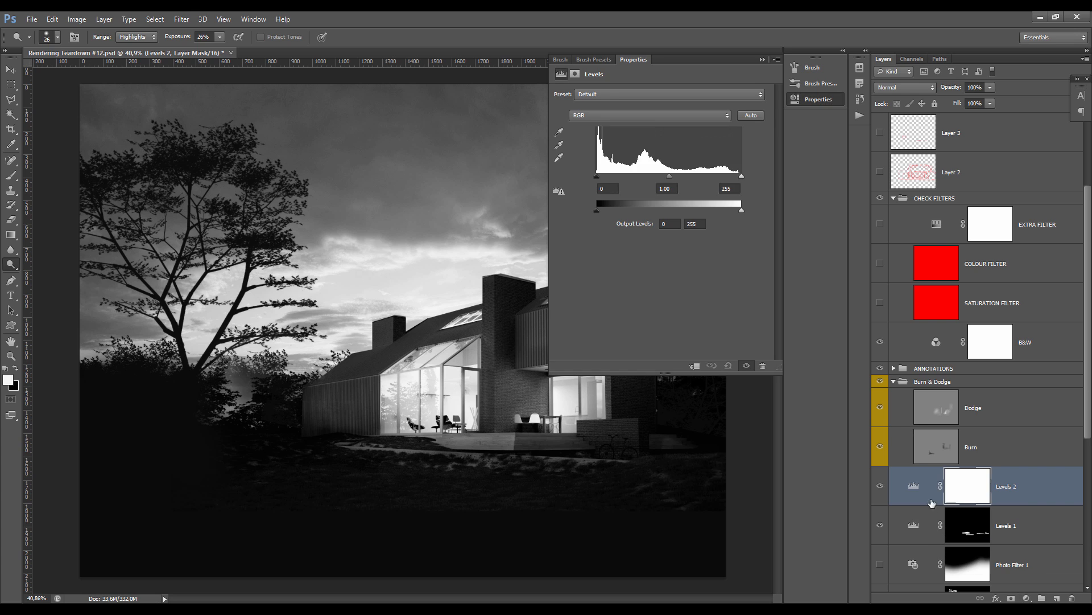
pyautogui.click(932, 503)
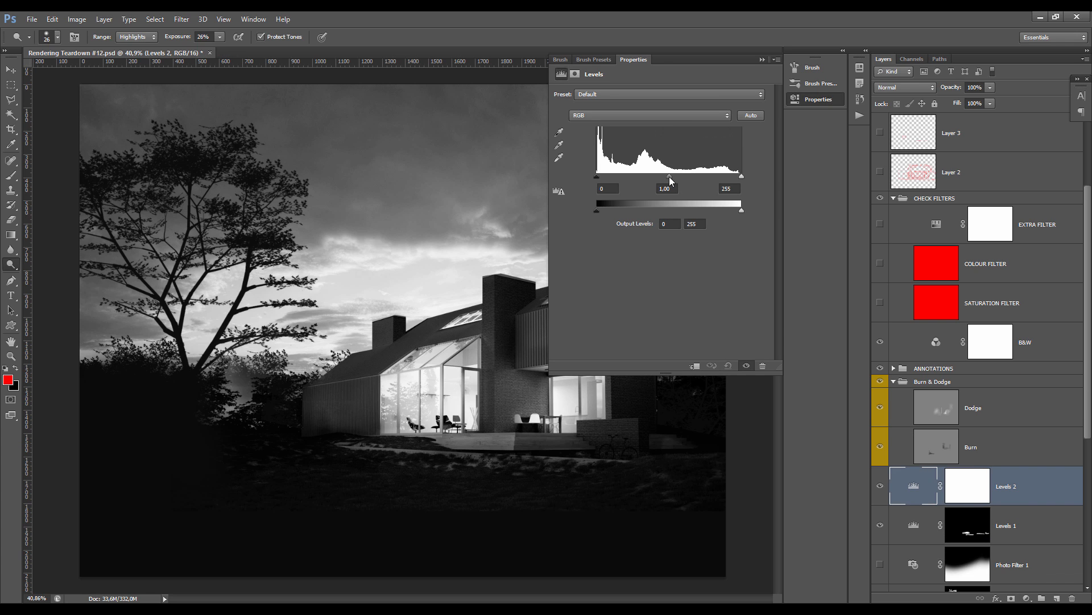
pyautogui.click(762, 59)
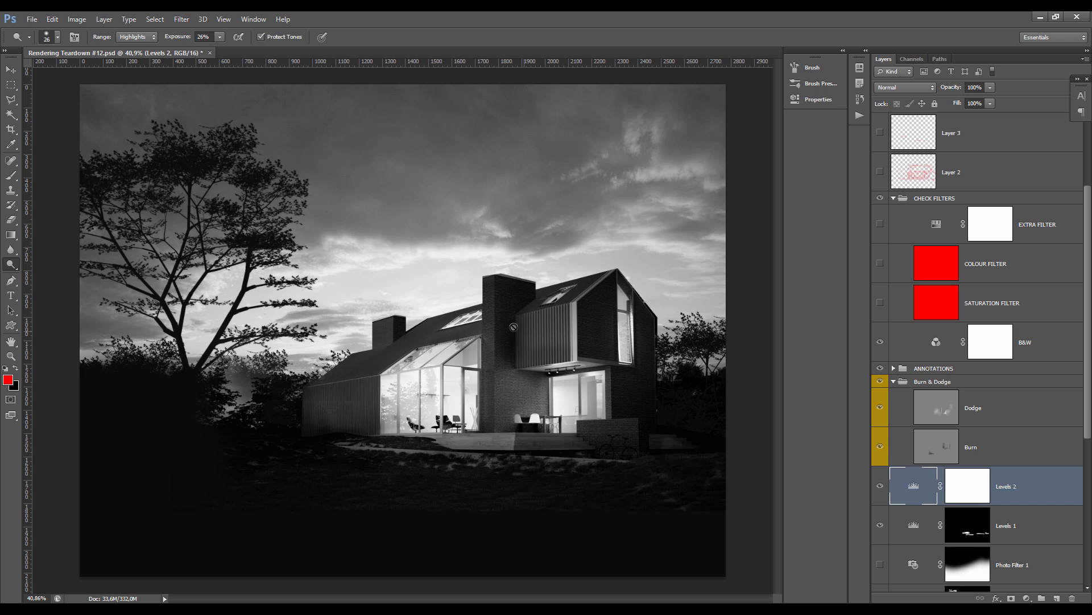
# Set the Levels 2 midtones to 1.57 and its output white level to 217.
pyautogui.scroll(-2, 398, 321)
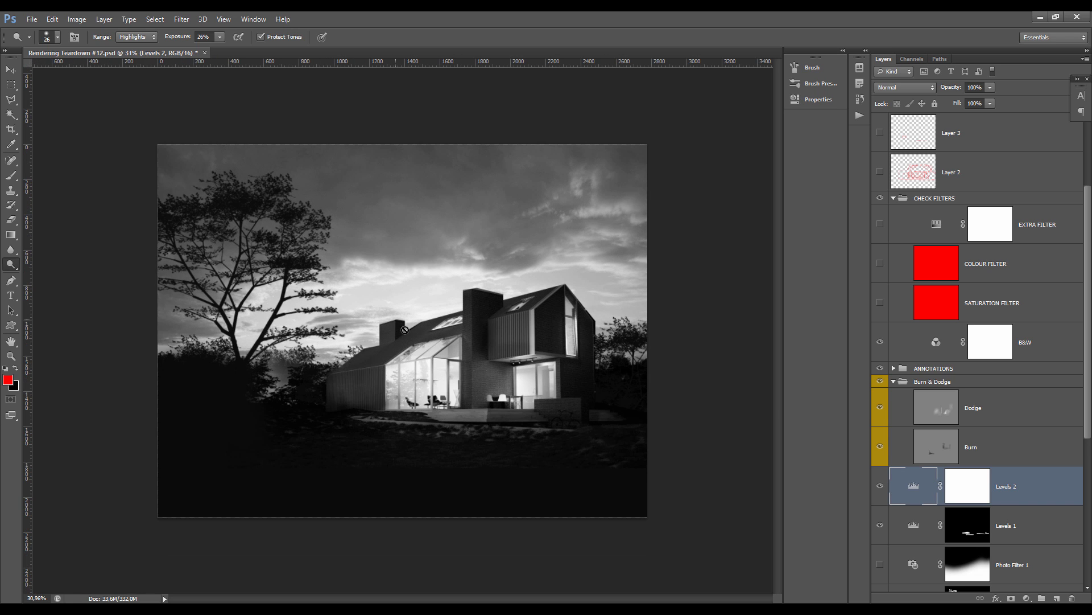
pyautogui.scroll(4, 427, 343)
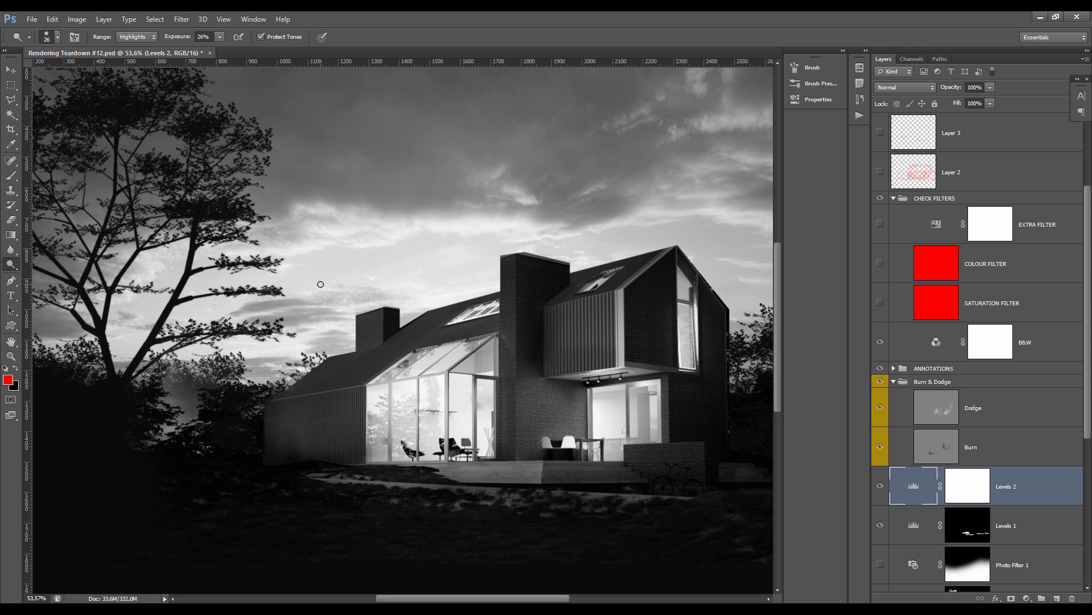
pyautogui.scroll(-2, 319, 281)
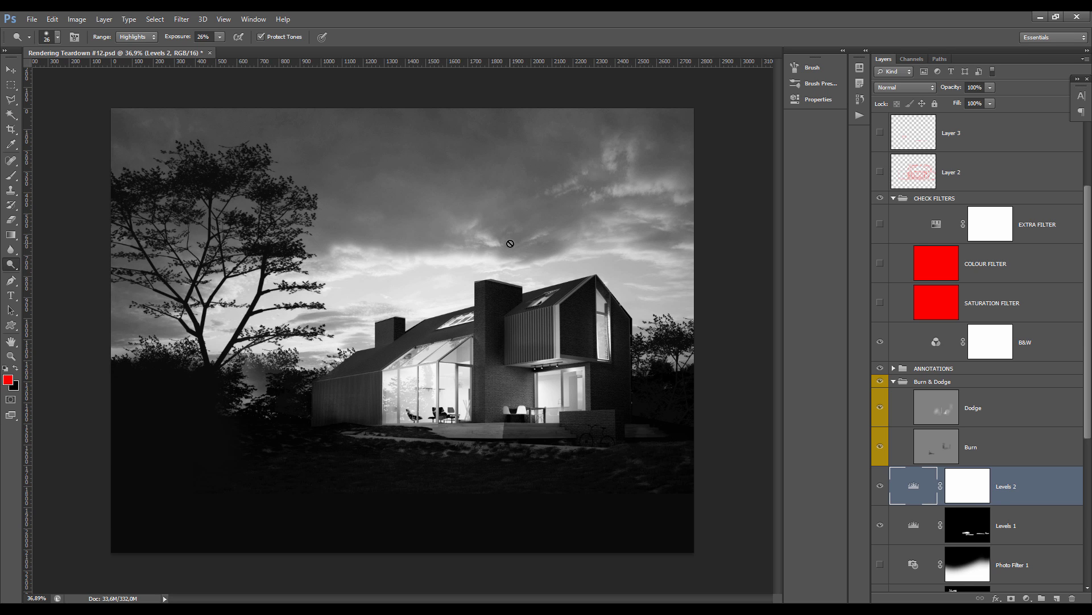
pyautogui.scroll(-3, 971, 476)
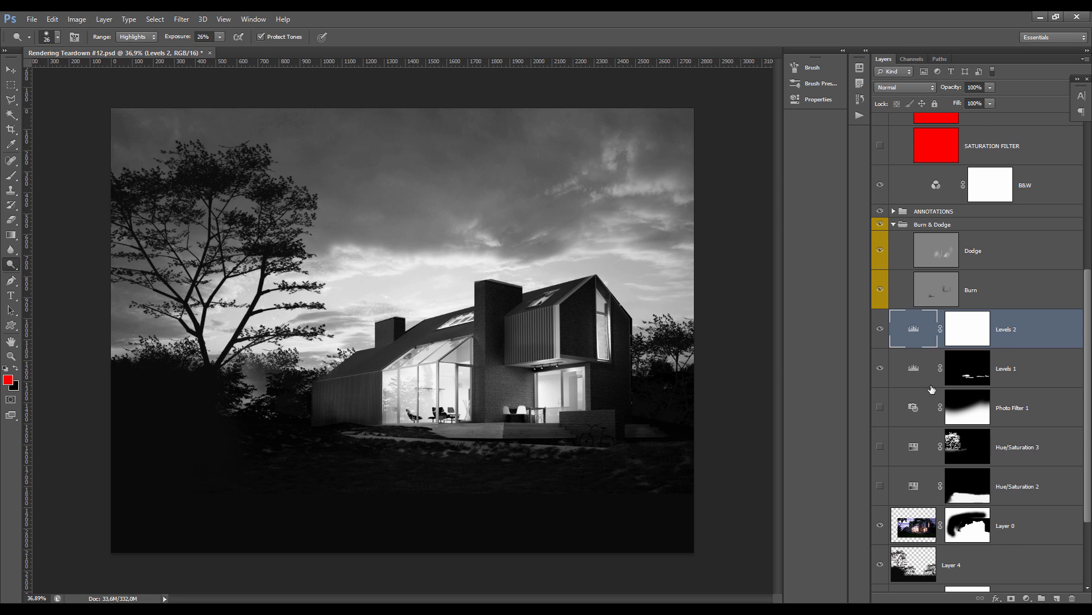
pyautogui.doubleClick(912, 329)
pyautogui.moveTo(668, 176); pyautogui.dragTo(652, 176)
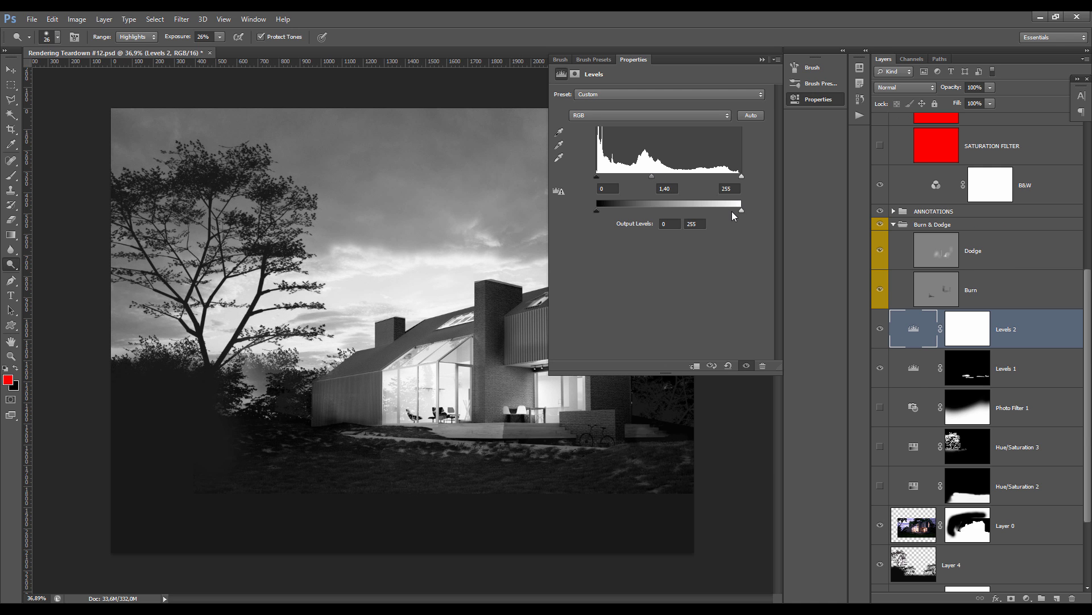
pyautogui.moveTo(732, 211); pyautogui.dragTo(719, 213)
pyautogui.moveTo(652, 176); pyautogui.dragTo(645, 176)
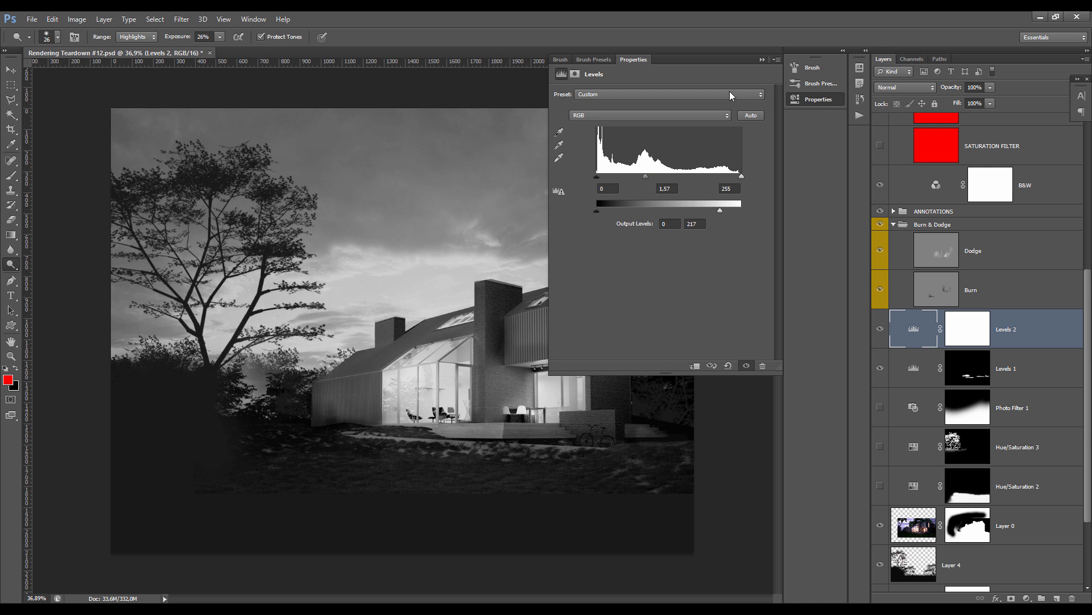
# Invert the Levels 2 mask and paint white over the sky and tree with a soft 359 px brush at 59% opacity.
pyautogui.click(763, 60)
pyautogui.click(968, 335)
pyautogui.hotkey('ctrl', 'i')
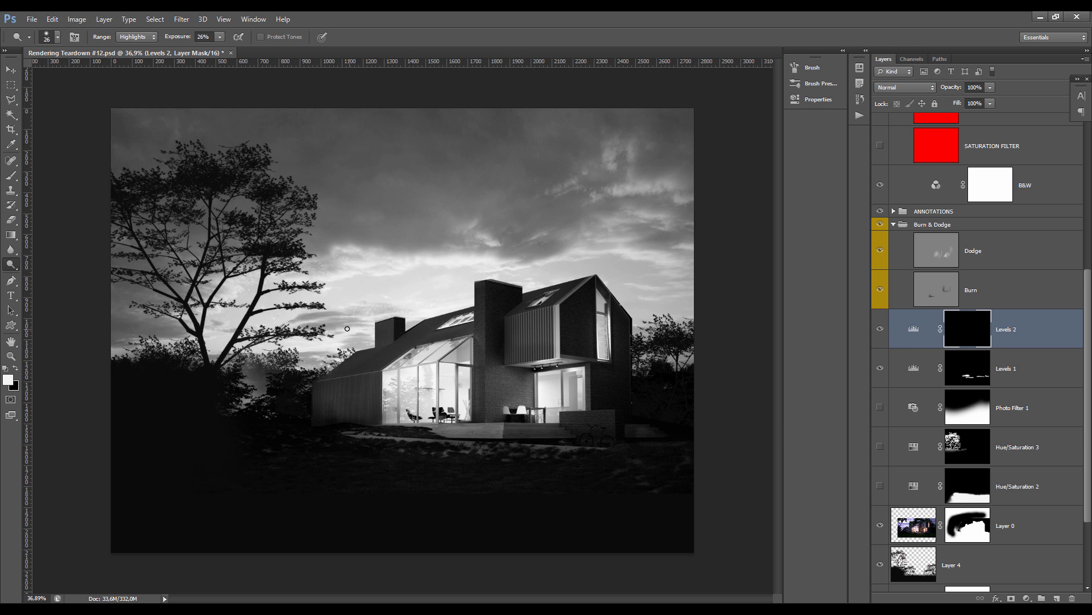
pyautogui.press('b')
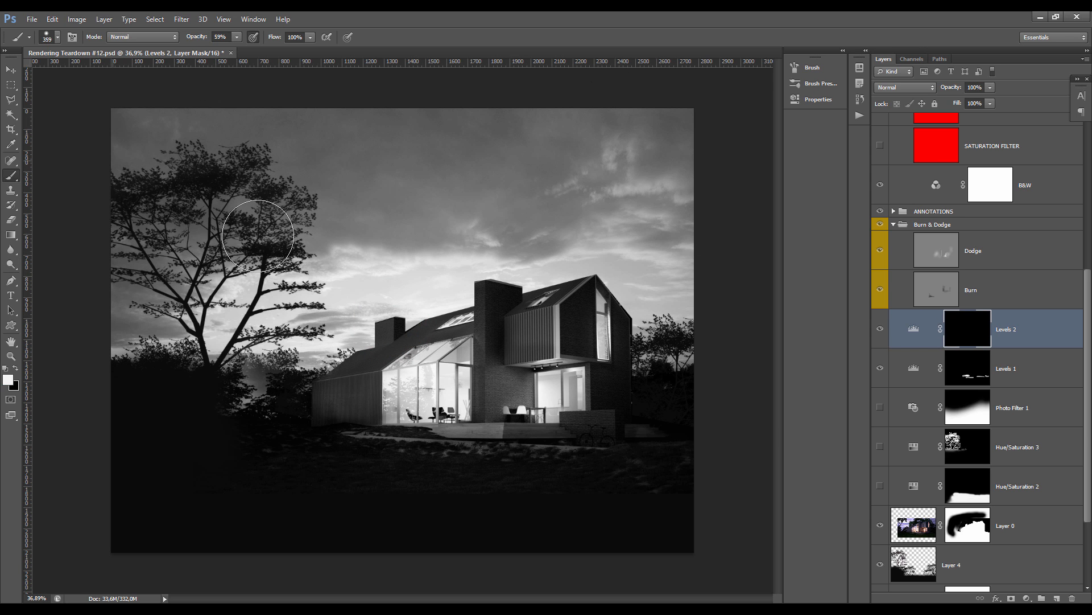
pyautogui.moveTo(258, 235)
pyautogui.mouseDown()
pyautogui.moveTo(343, 218)
pyautogui.moveTo(352, 236)
pyautogui.moveTo(418, 211)
pyautogui.moveTo(527, 196)
pyautogui.moveTo(603, 238)
pyautogui.moveTo(456, 158)
pyautogui.moveTo(272, 134)
pyautogui.moveTo(449, 169)
pyautogui.moveTo(245, 283)
pyautogui.moveTo(143, 268)
pyautogui.moveTo(94, 132)
pyautogui.moveTo(360, 190)
pyautogui.moveTo(589, 211)
pyautogui.mouseUp()
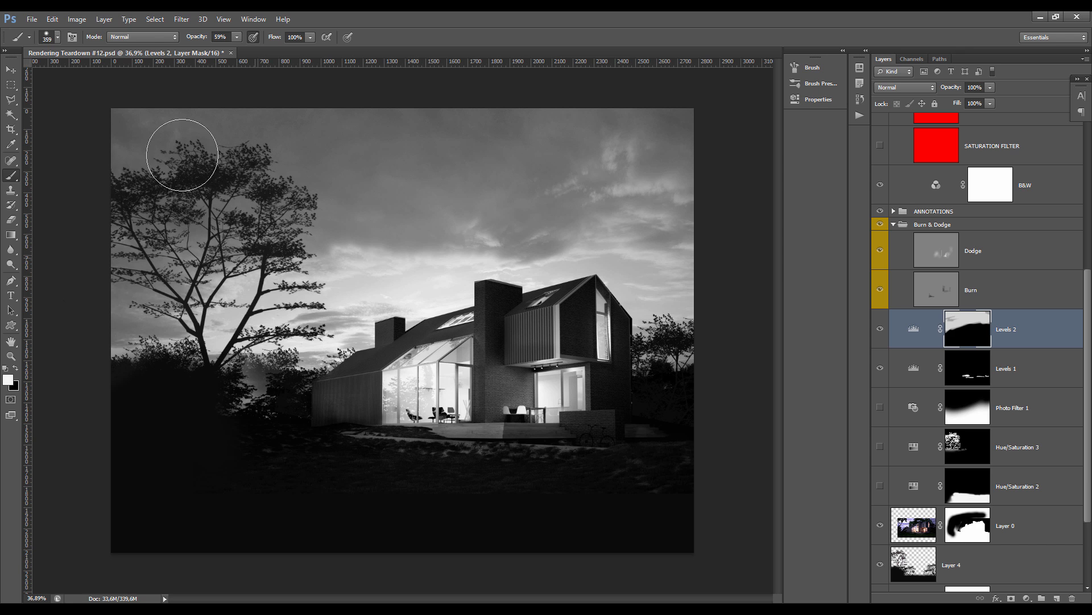
# Compare the sky with and without Levels 2, and reduce the layer's opacity to 72%.
pyautogui.press('v')
pyautogui.click(881, 329)
pyautogui.click(880, 329)
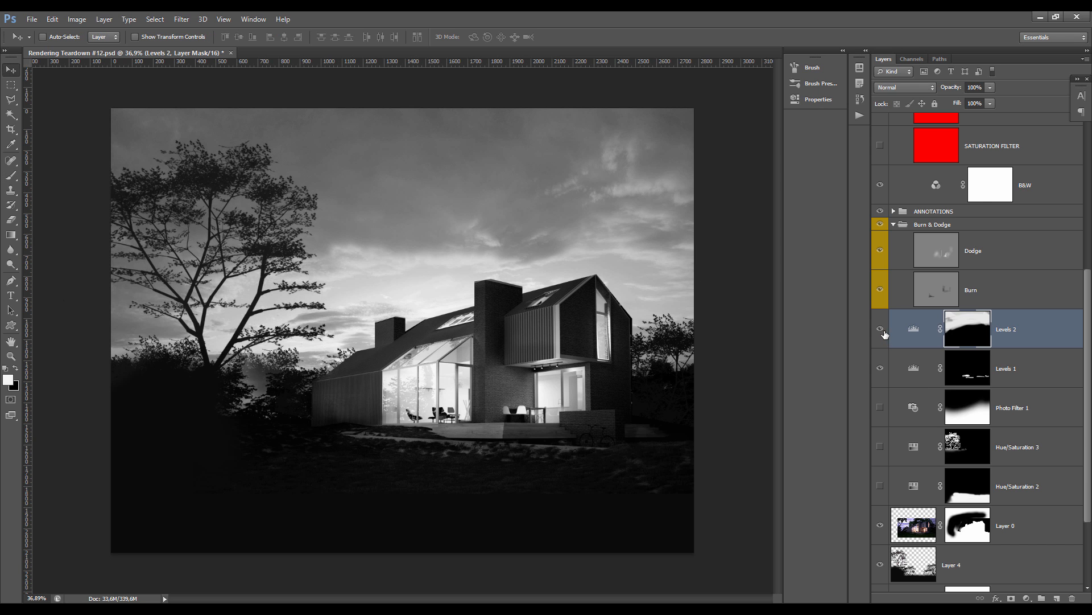
pyautogui.click(883, 331)
pyautogui.click(882, 331)
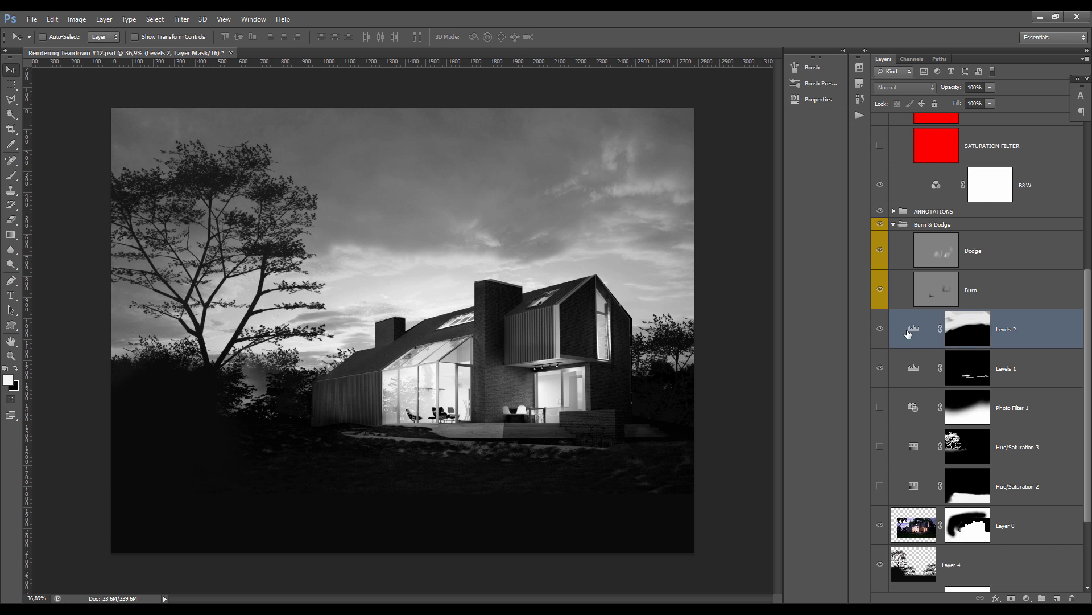
pyautogui.click(990, 102)
pyautogui.click(882, 329)
pyautogui.click(882, 329)
# Save the document and hide the B&W check filter so the rendering displays in colour.
pyautogui.scroll(-2, 455, 275)
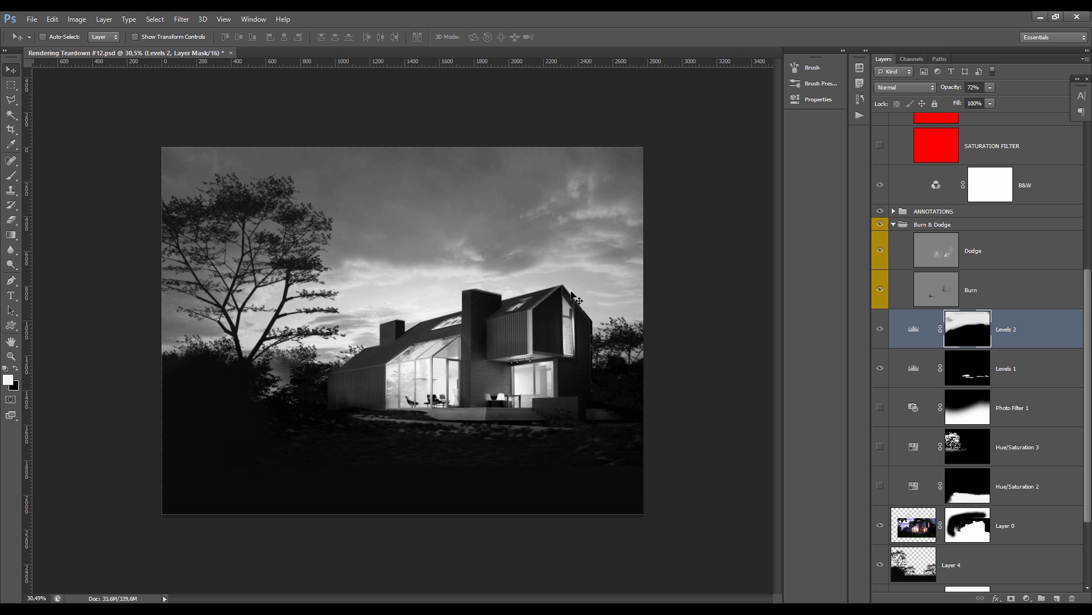
pyautogui.hotkey('ctrl', 's')
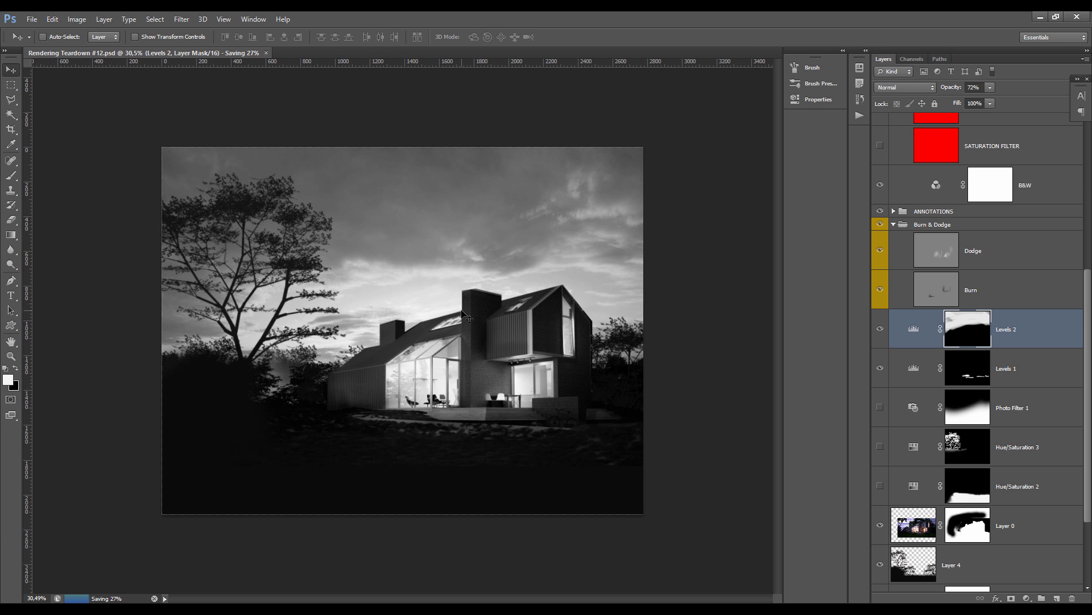
pyautogui.scroll(1, 402, 324)
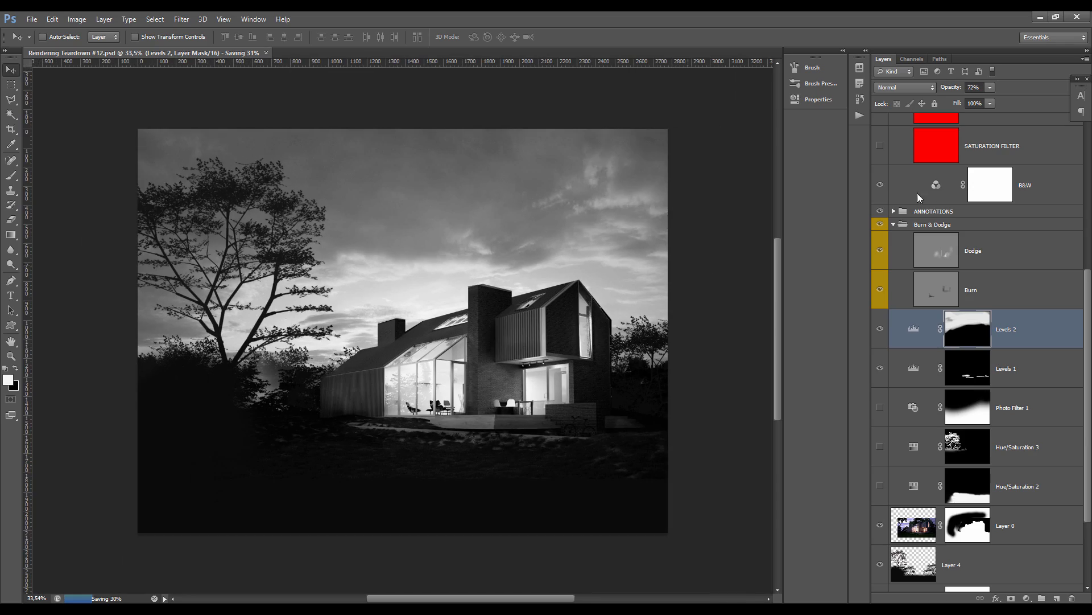
pyautogui.scroll(5, 917, 193)
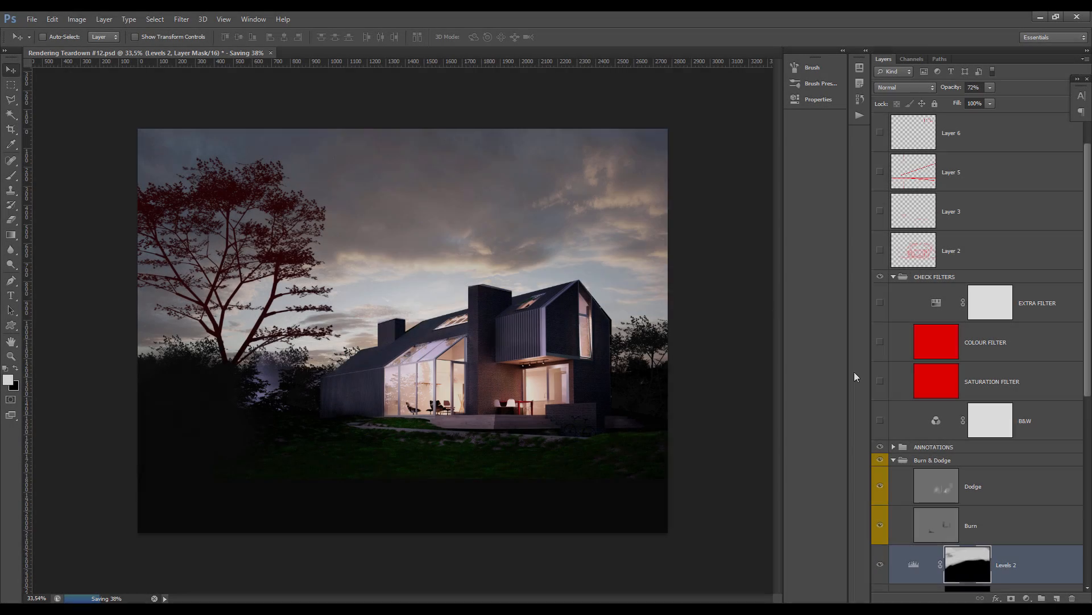
# Check the image's saturation with the SATURATION, COLOUR and EXTRA check filters switched on together, and hide all three again.
pyautogui.click(880, 381)
pyautogui.click(881, 342)
pyautogui.click(880, 303)
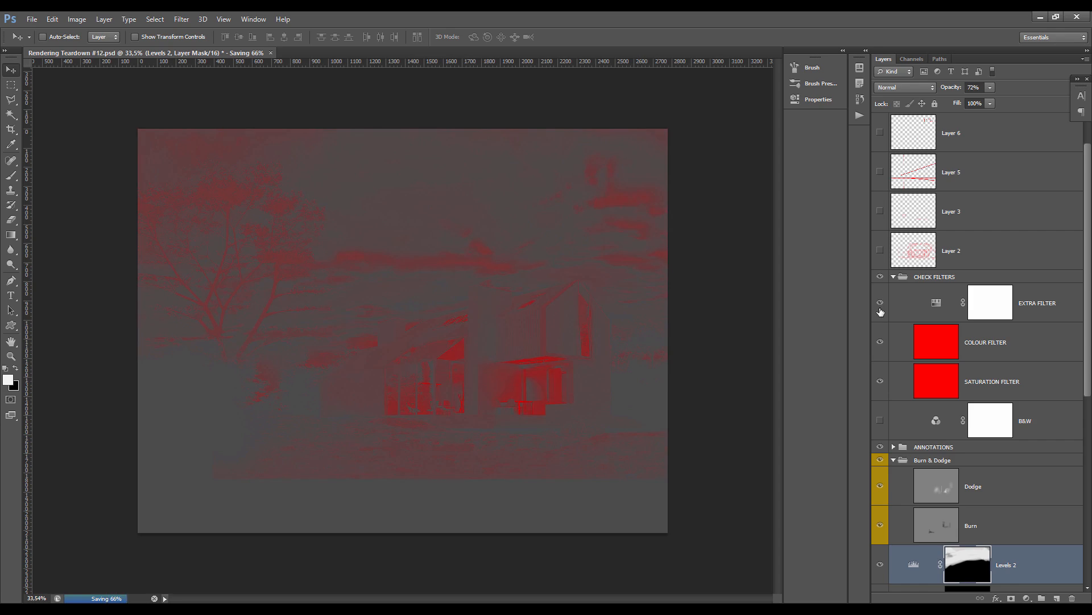
pyautogui.moveTo(880, 308); pyautogui.dragTo(878, 384)
# Examine the colour rendering as a whole and up close around the glazed room, brick wall, terrace and lawn.
pyautogui.scroll(-3, 446, 392)
pyautogui.scroll(7, 446, 396)
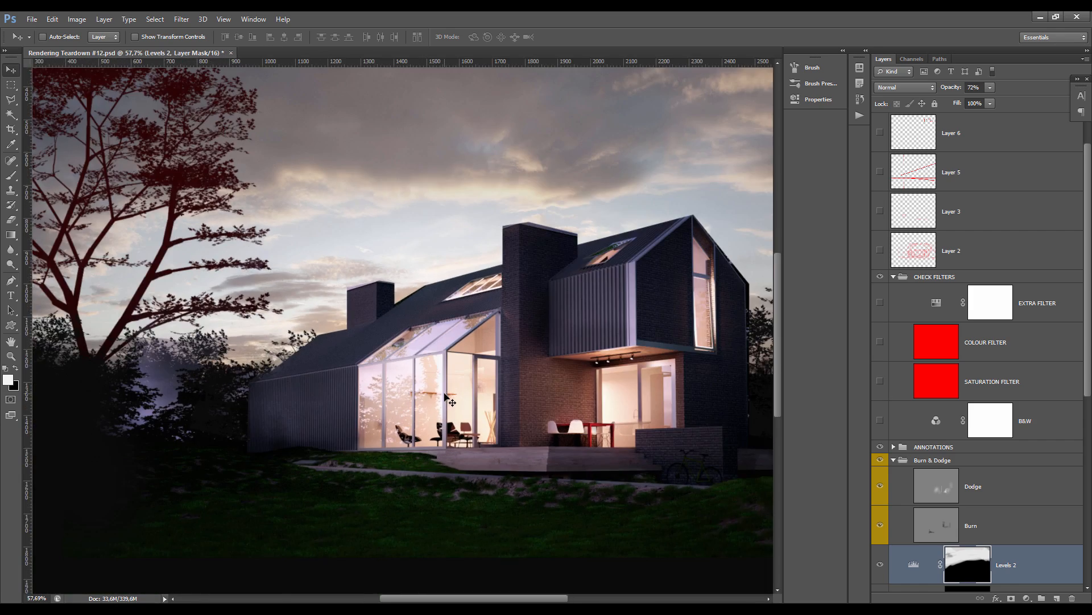
pyautogui.scroll(-1, 446, 397)
pyautogui.scroll(3, 409, 393)
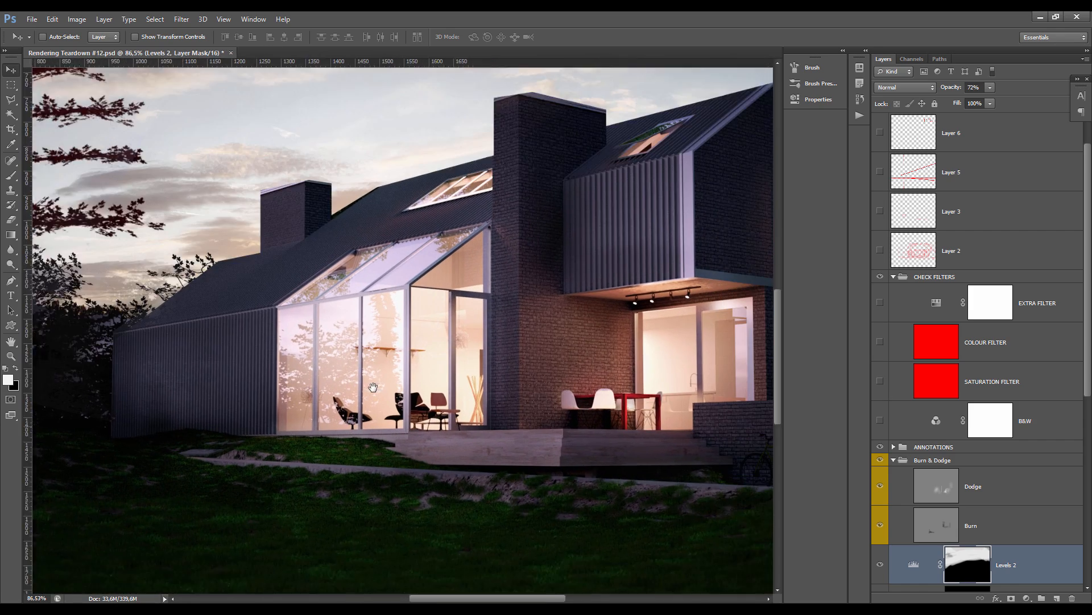
pyautogui.scroll(-5, 372, 387)
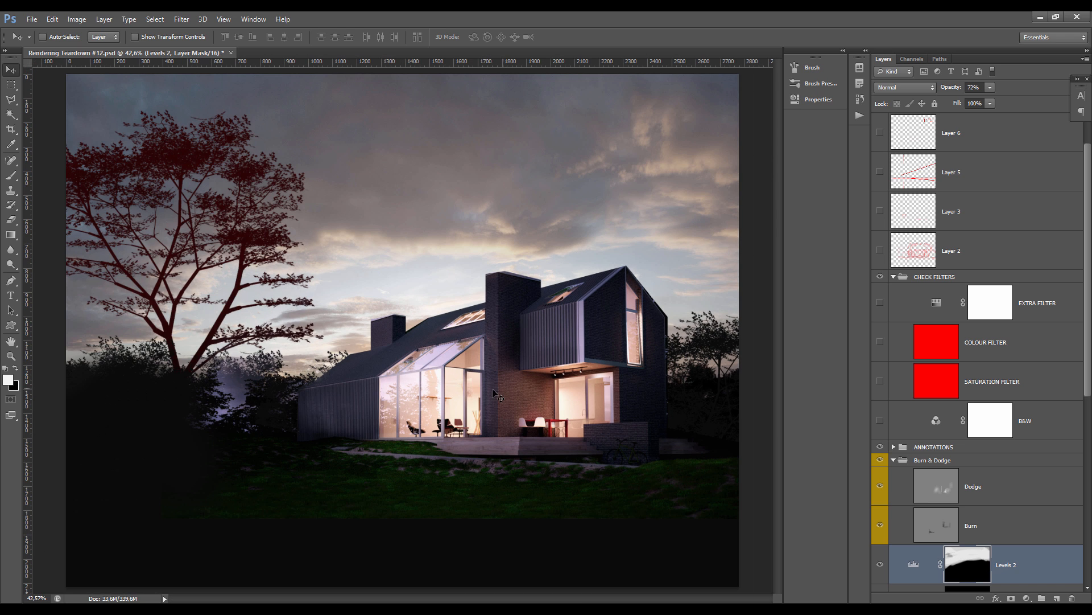
pyautogui.scroll(4, 418, 397)
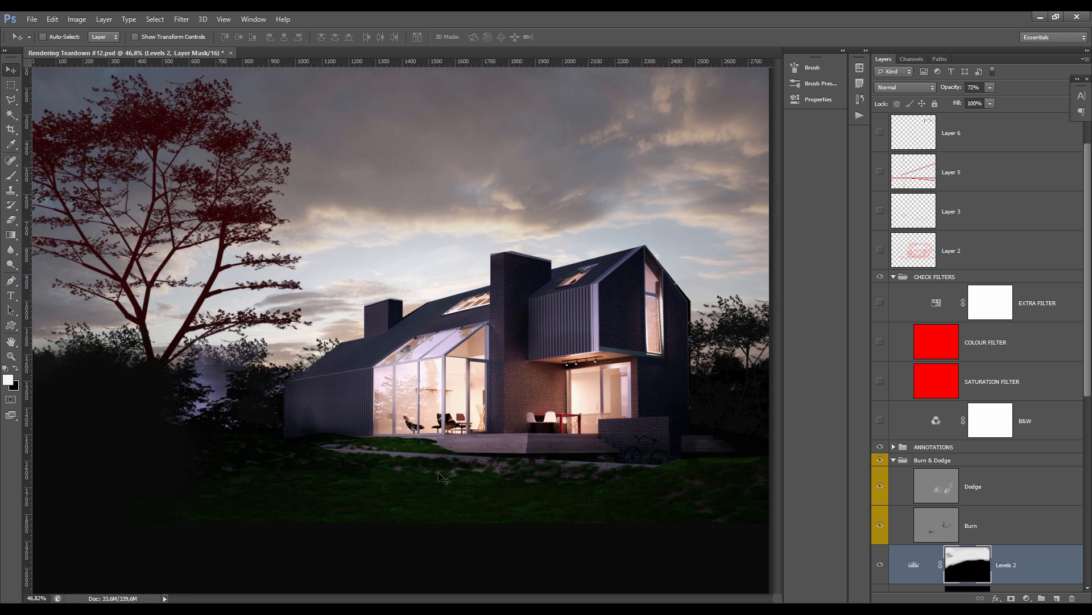
pyautogui.scroll(-3, 419, 397)
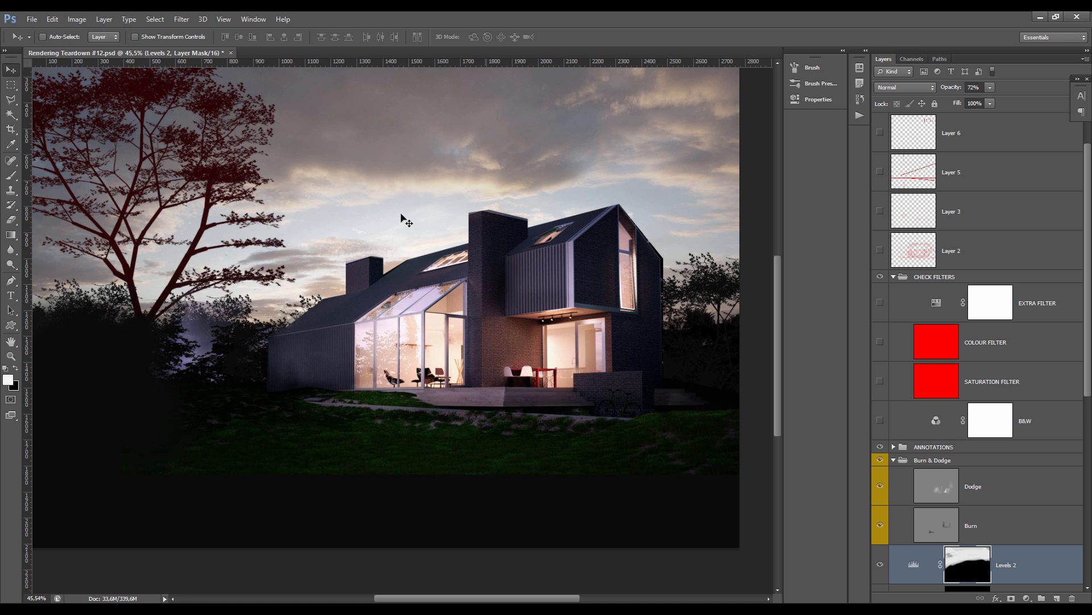
pyautogui.scroll(3, 494, 399)
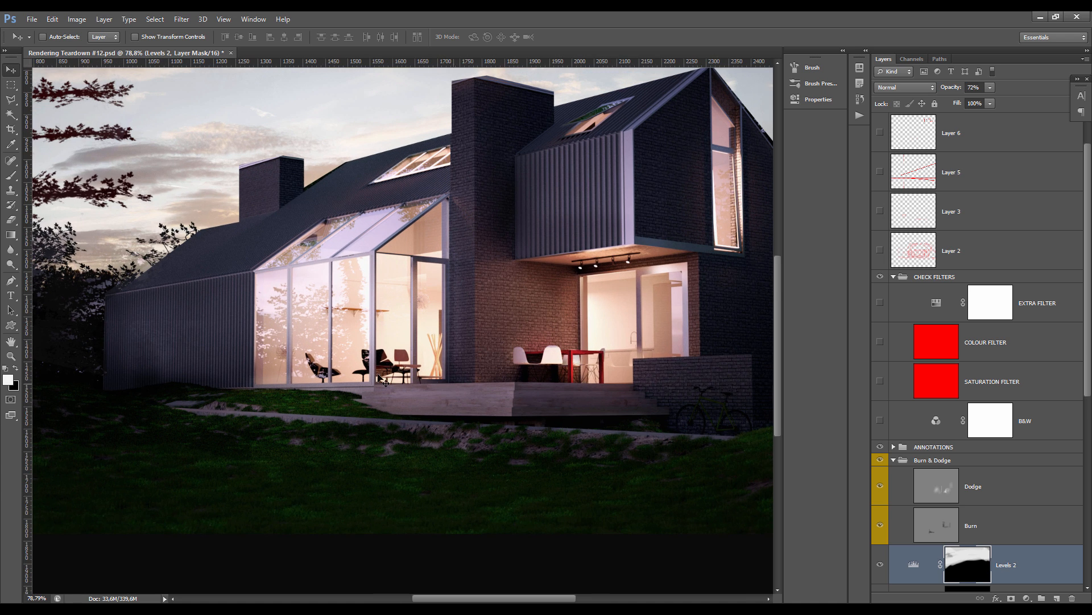
pyautogui.scroll(2, 336, 377)
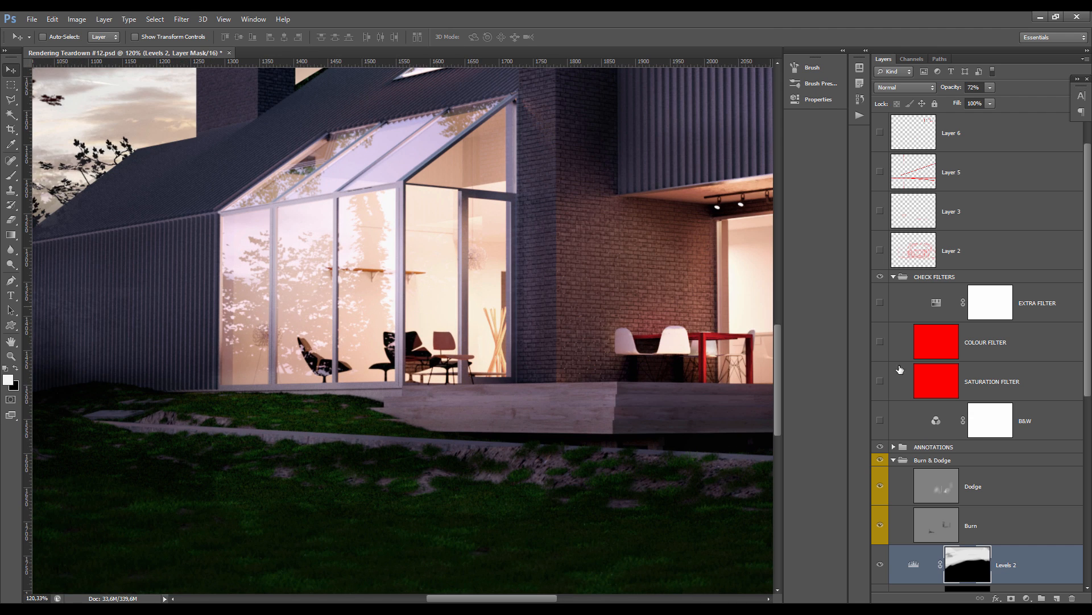
# Activate the Brush tool, and show and hide Layer 3 to check its red marking along the terrace deck's base.
pyautogui.press('b')
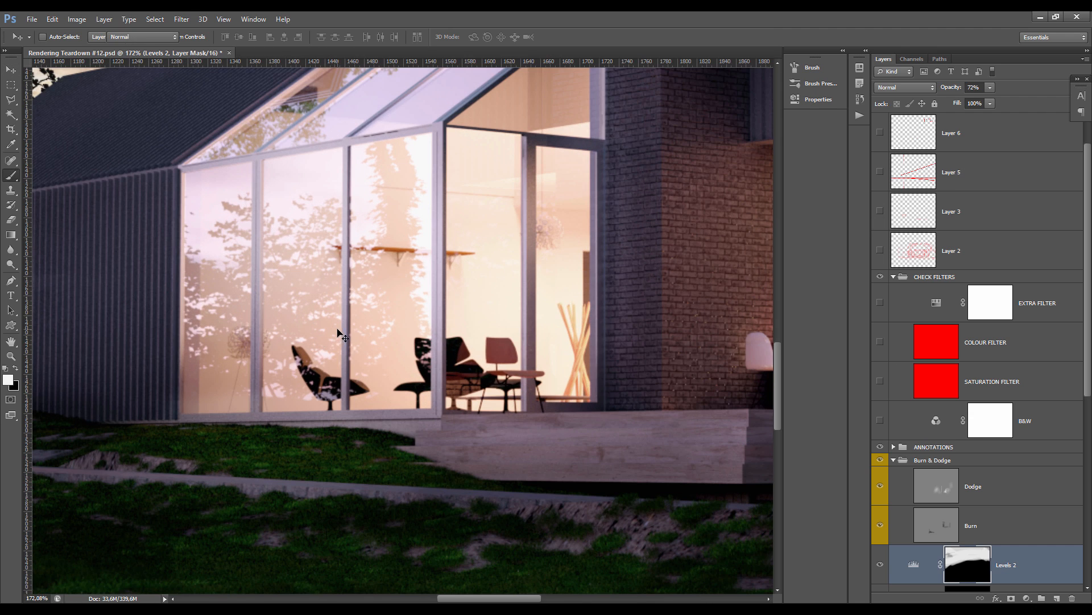
pyautogui.click(882, 212)
pyautogui.click(880, 213)
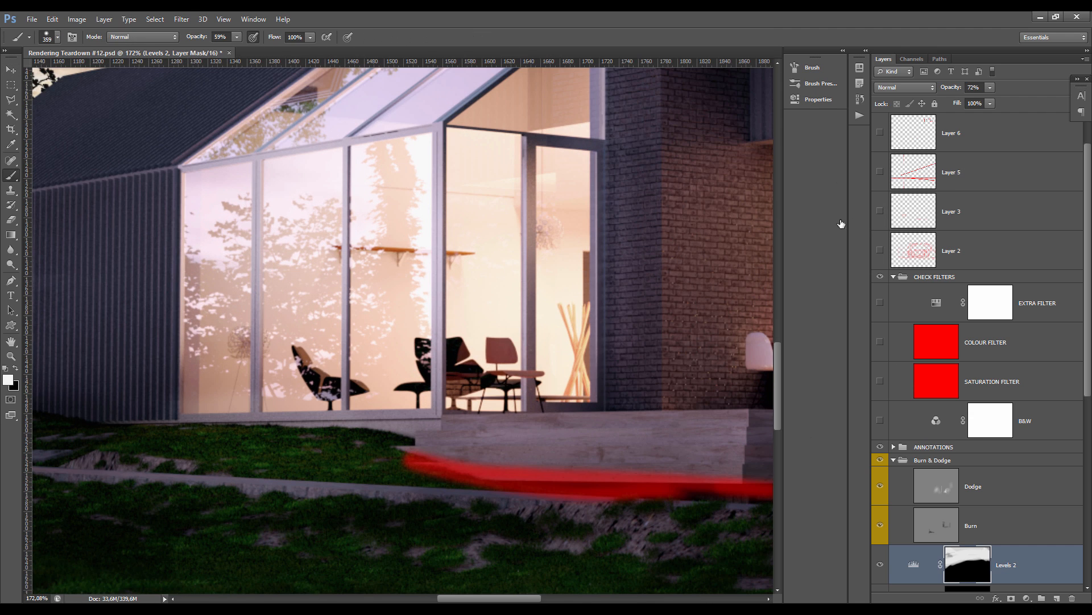
# Examine the colour rendering up close around the glazed room and covered dining terrace, and as a whole.
pyautogui.moveTo(339, 357)
pyautogui.mouseDown()
pyautogui.moveTo(289, 365)
pyautogui.moveTo(307, 354)
pyautogui.mouseUp()
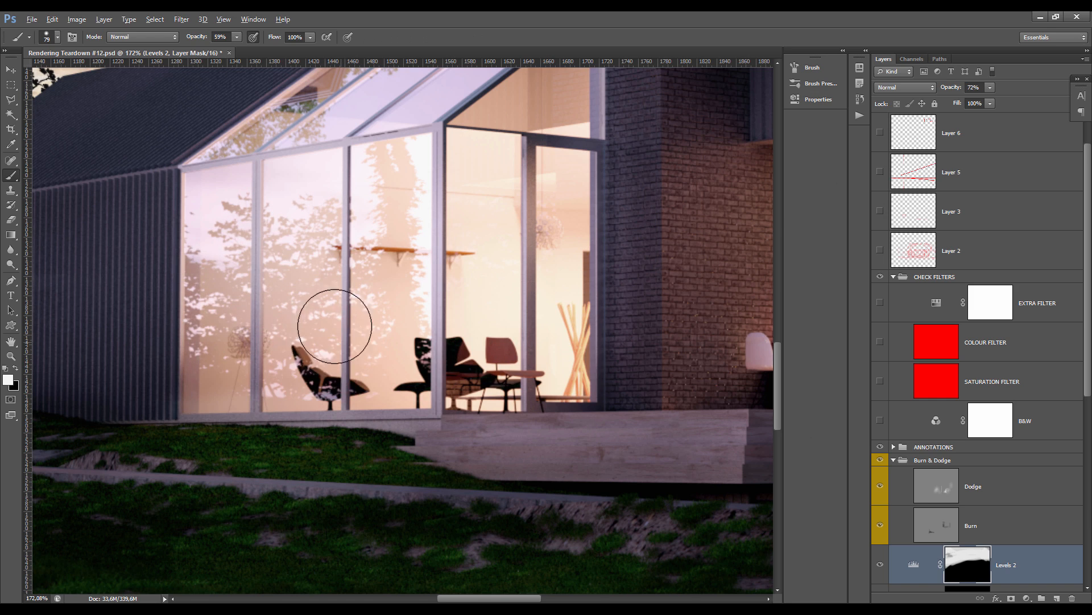
pyautogui.scroll(-4, 435, 372)
pyautogui.moveTo(757, 328)
pyautogui.mouseDown()
pyautogui.moveTo(446, 385)
pyautogui.moveTo(438, 409)
pyautogui.moveTo(429, 408)
pyautogui.mouseUp()
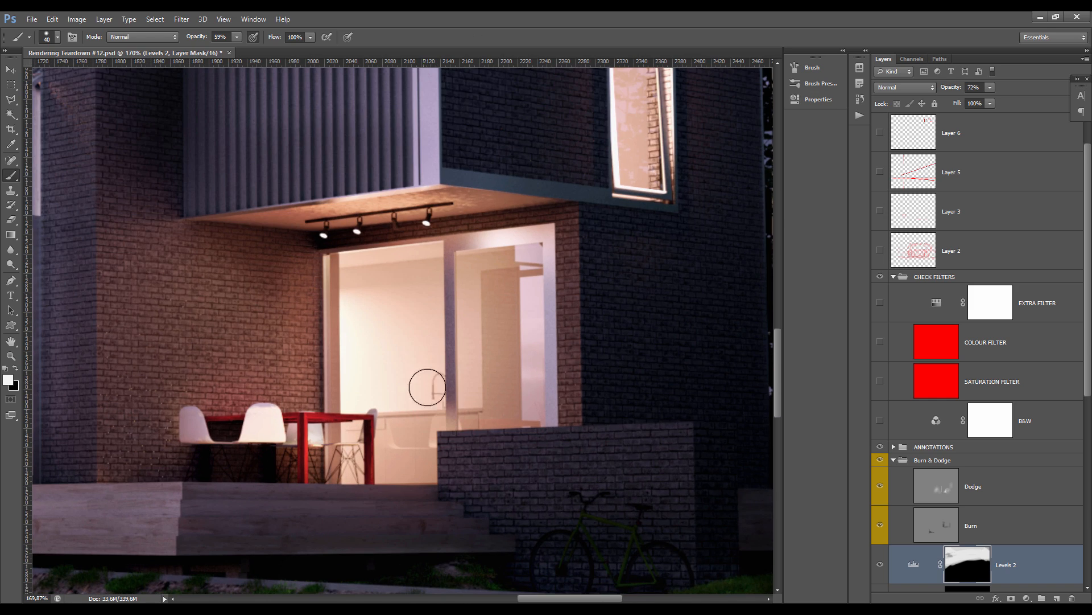
pyautogui.scroll(-4, 456, 392)
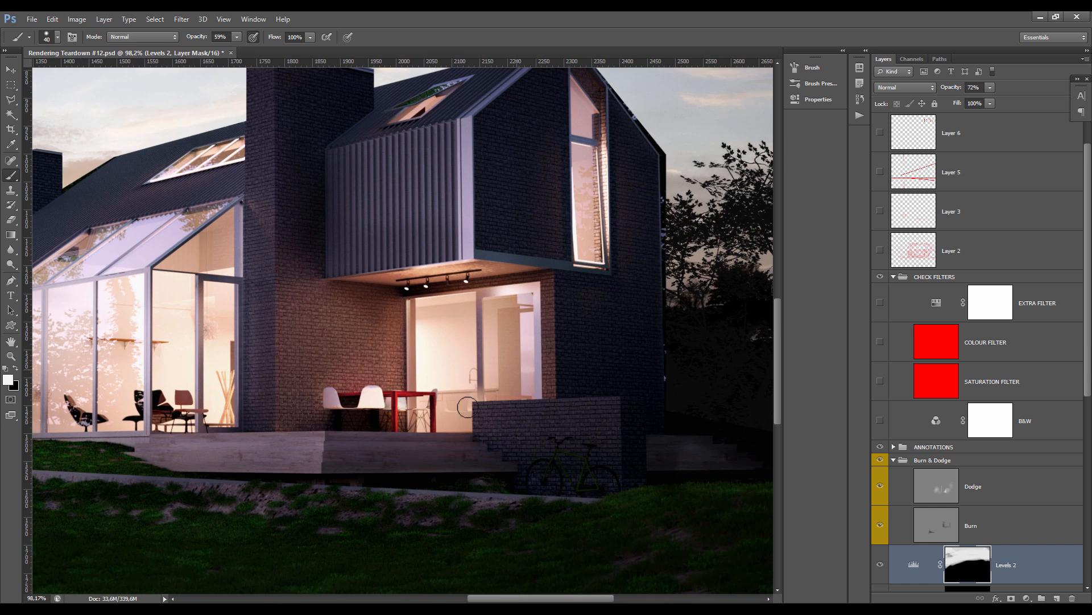
pyautogui.scroll(-1, 537, 373)
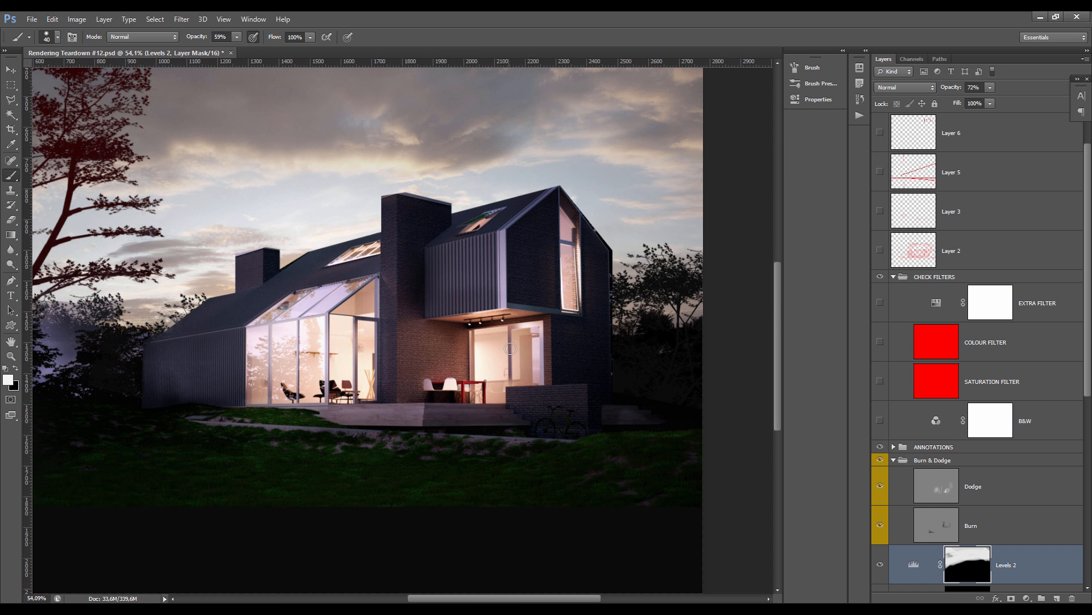
pyautogui.scroll(-1, 511, 348)
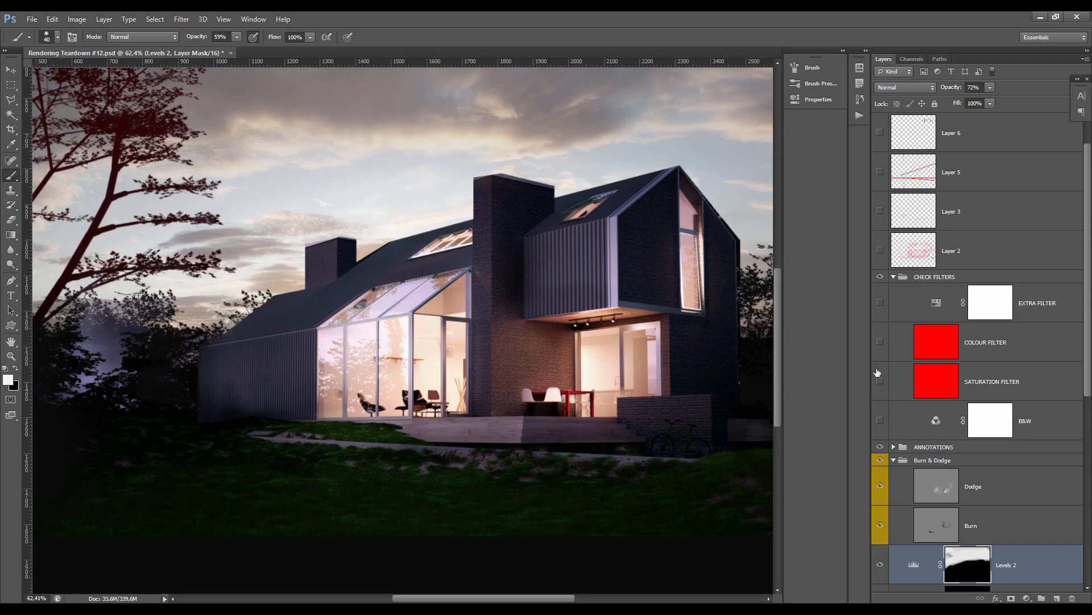
# Show the SATURATION, COLOUR and EXTRA check filters and examine the saturation across the house, lawn and sky.
pyautogui.moveTo(879, 388); pyautogui.dragTo(880, 302)
pyautogui.scroll(-5, 321, 327)
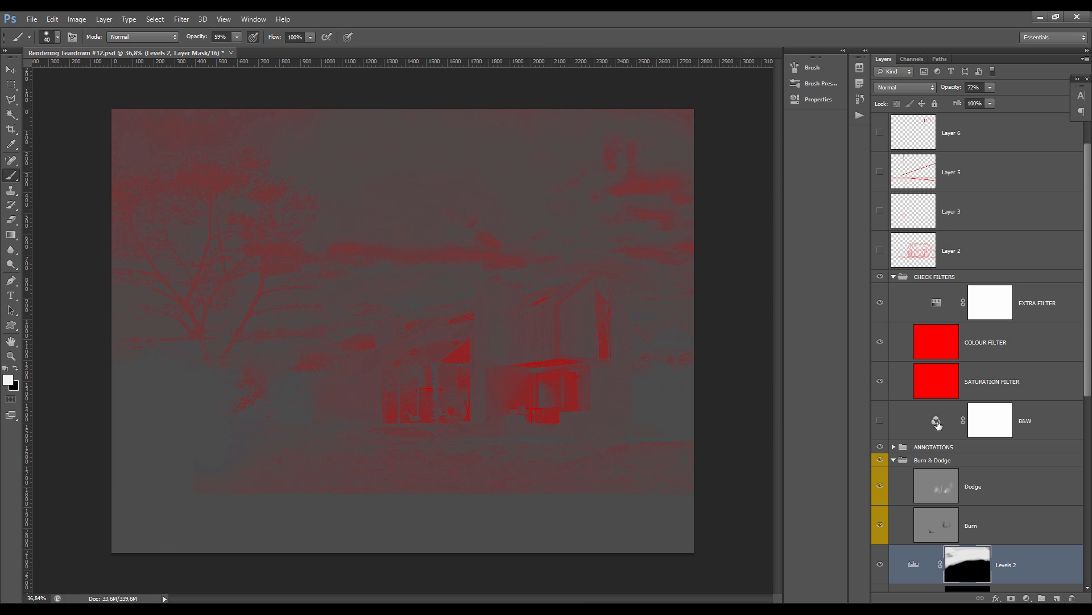
pyautogui.scroll(-5, 943, 423)
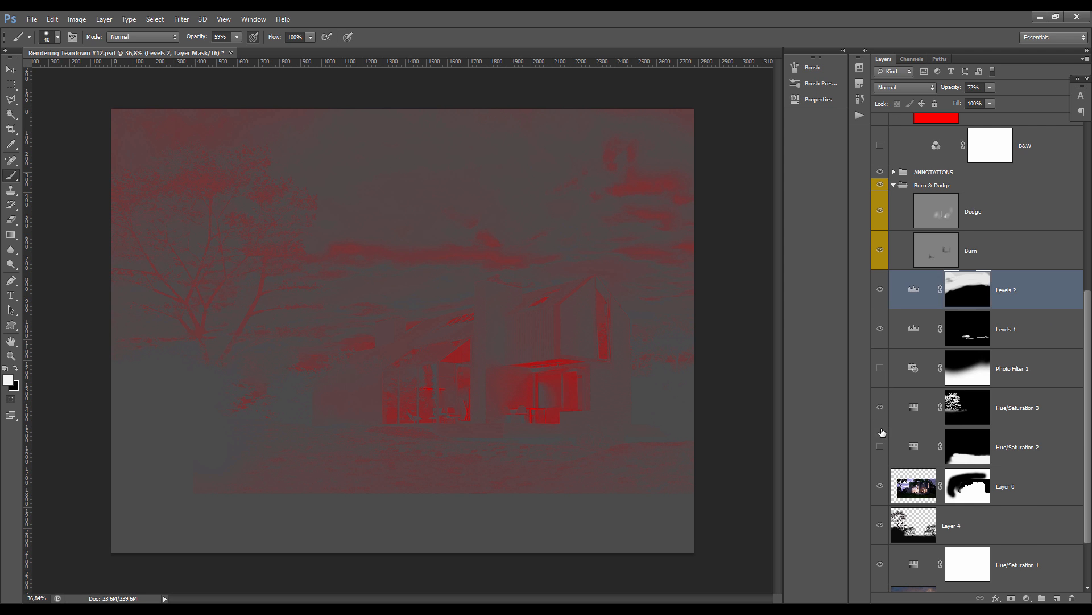
pyautogui.click(880, 446)
pyautogui.scroll(6, 888, 341)
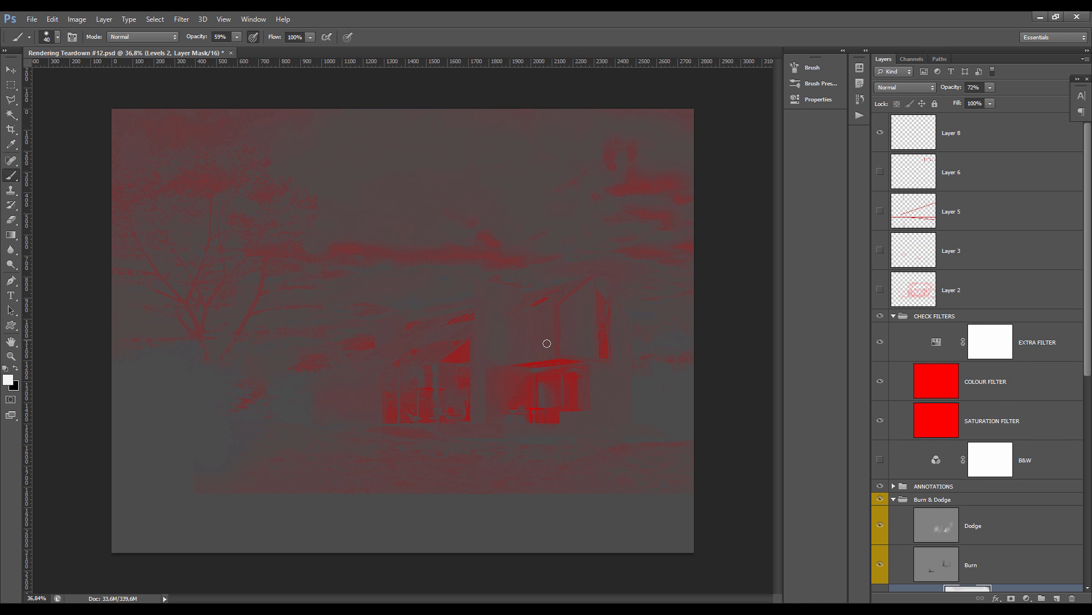
pyautogui.scroll(3, 467, 415)
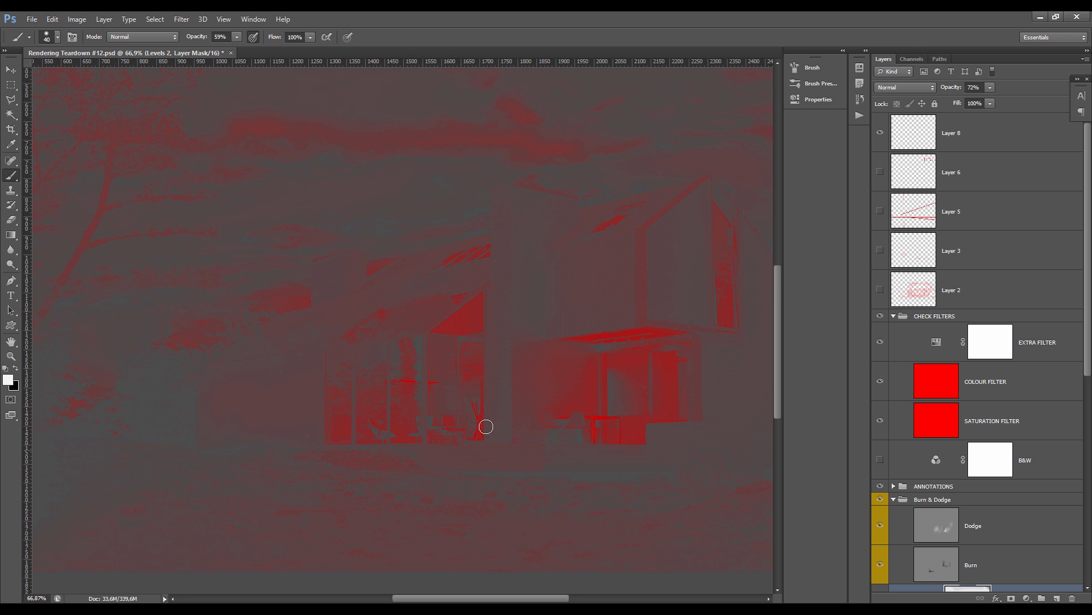
pyautogui.scroll(-1, 422, 331)
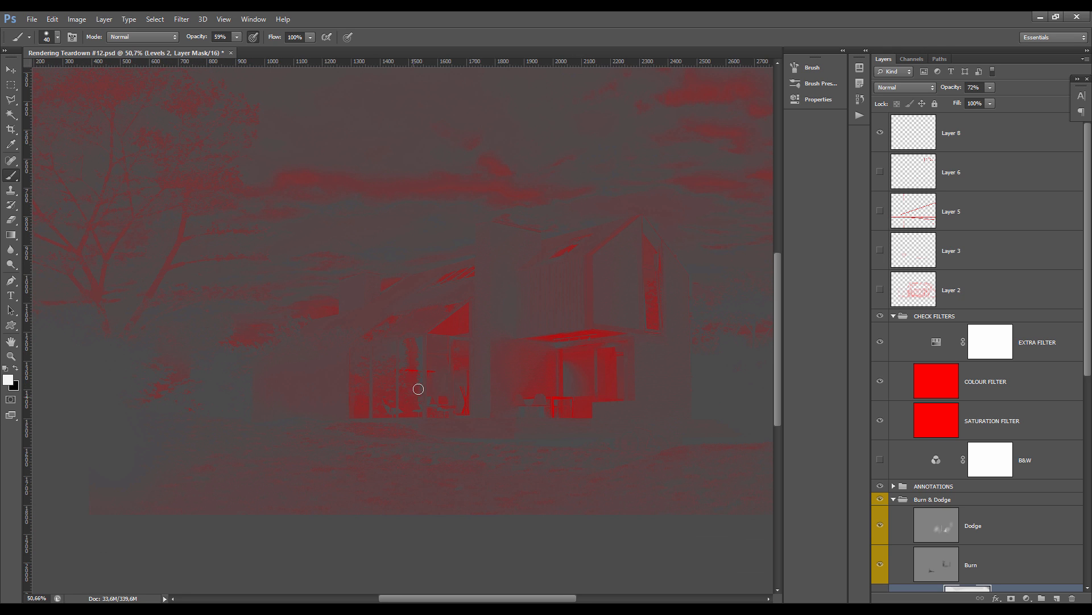
pyautogui.scroll(-2, 458, 289)
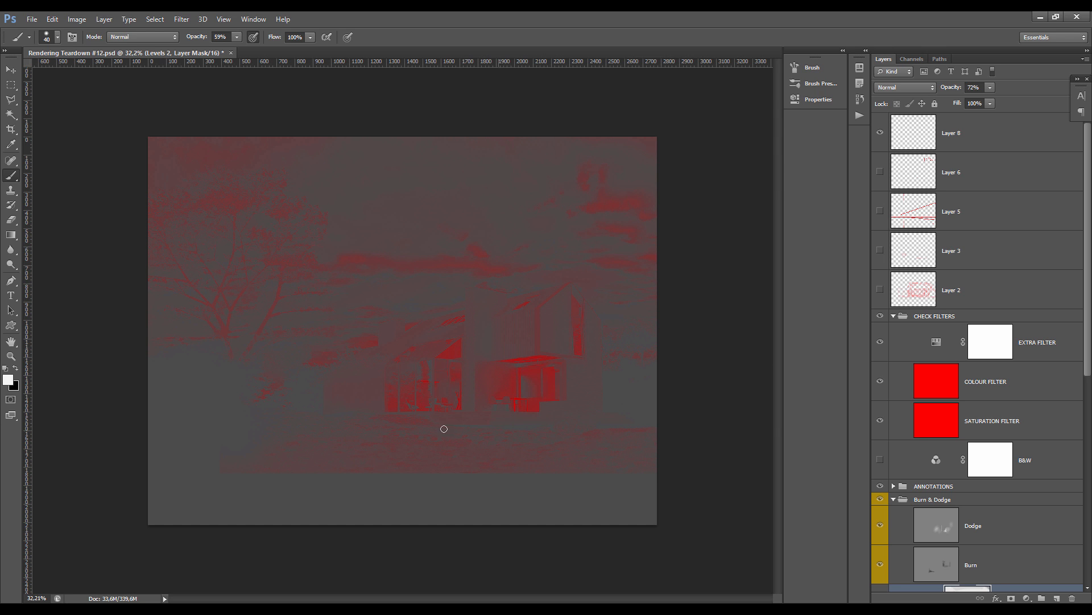
pyautogui.scroll(3, 444, 428)
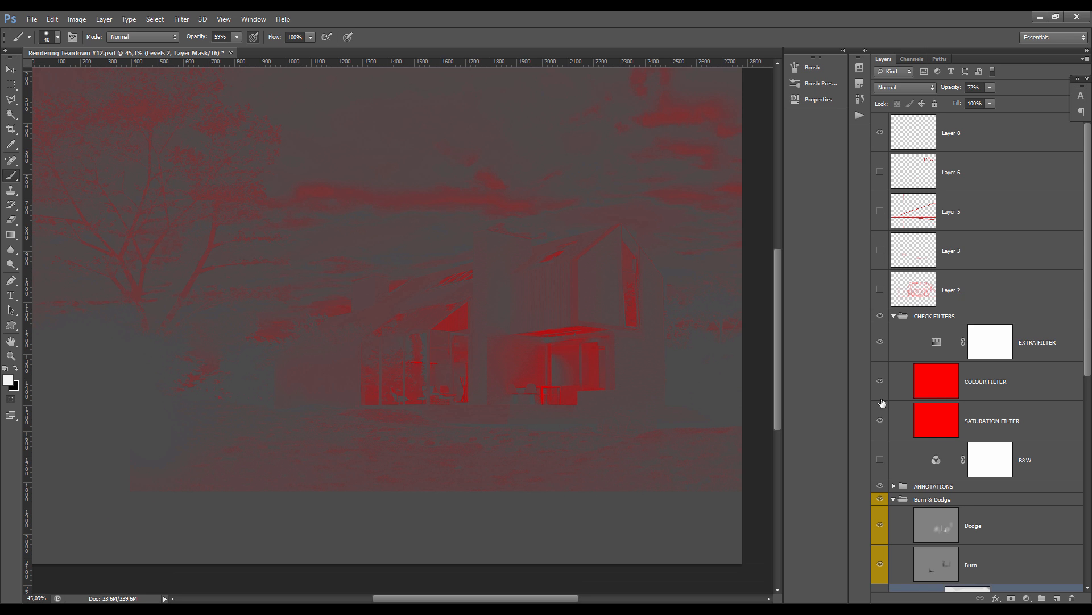
# Hide the SATURATION FILTER to examine the hue distribution across the tree, sky, house and lawn.
pyautogui.click(879, 421)
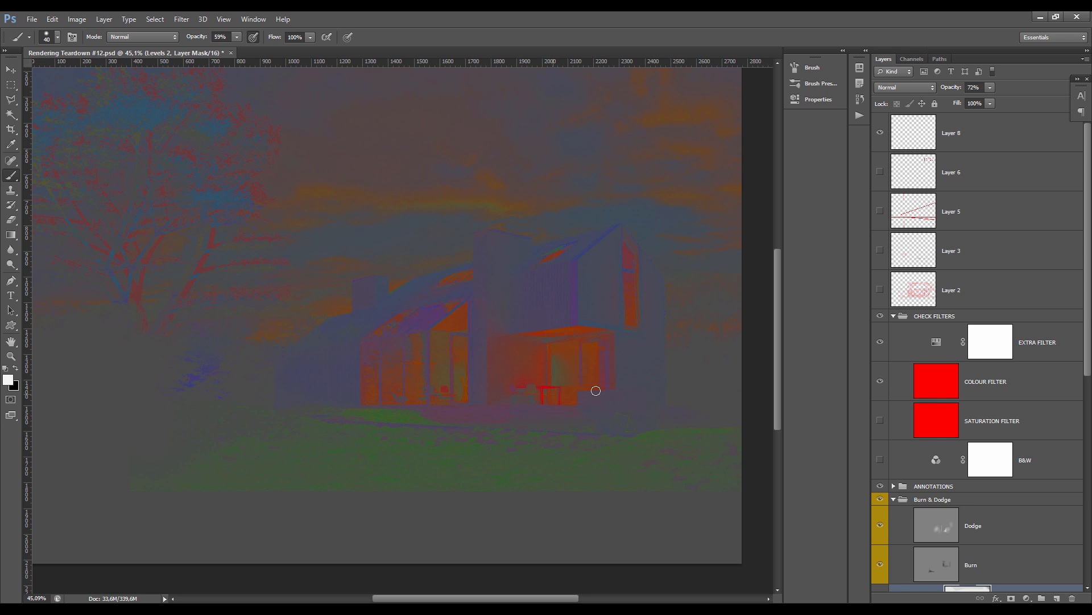
pyautogui.scroll(-5, 935, 418)
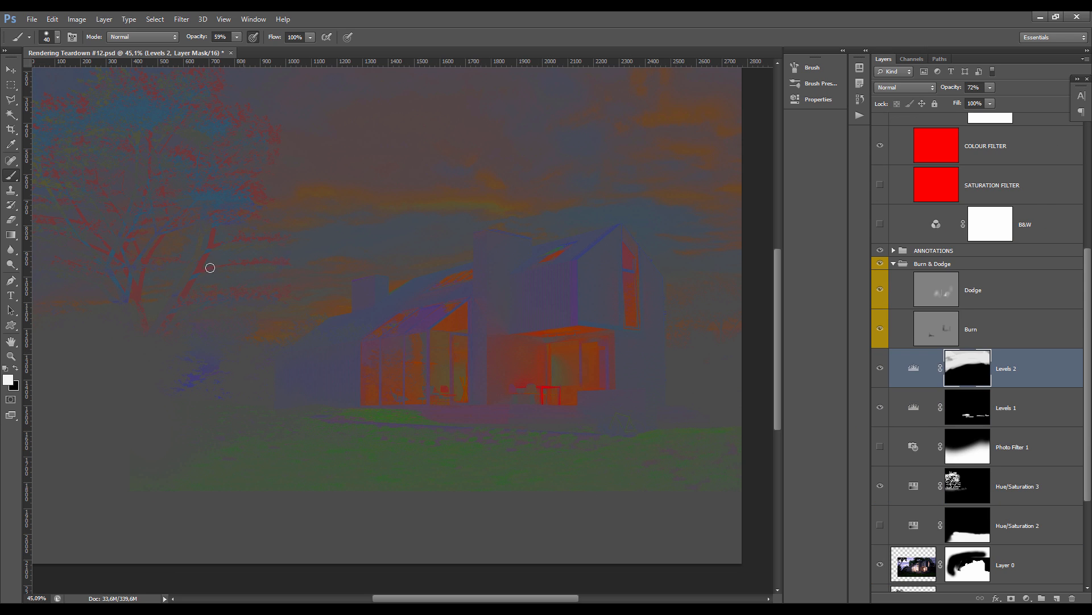
pyautogui.scroll(-2, 267, 327)
pyautogui.scroll(-2, 972, 486)
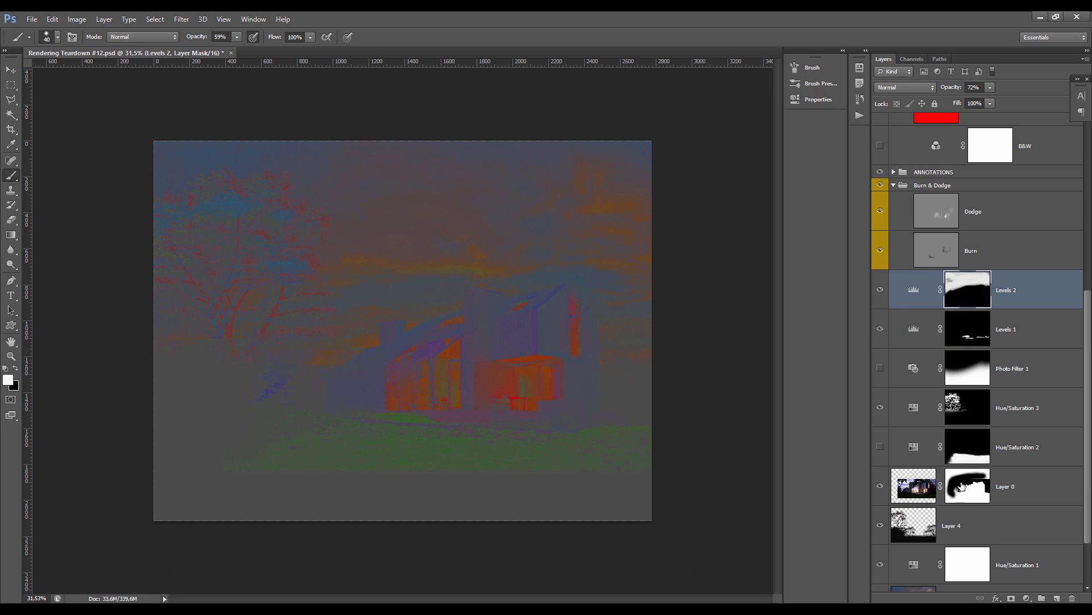
# Disable Layer 0's mask to compare the unmasked render's hues with the composite, and enable it again.
pyautogui.keyDown('shift'); pyautogui.click(969, 486); pyautogui.keyUp('shift')
pyautogui.scroll(2, 424, 345)
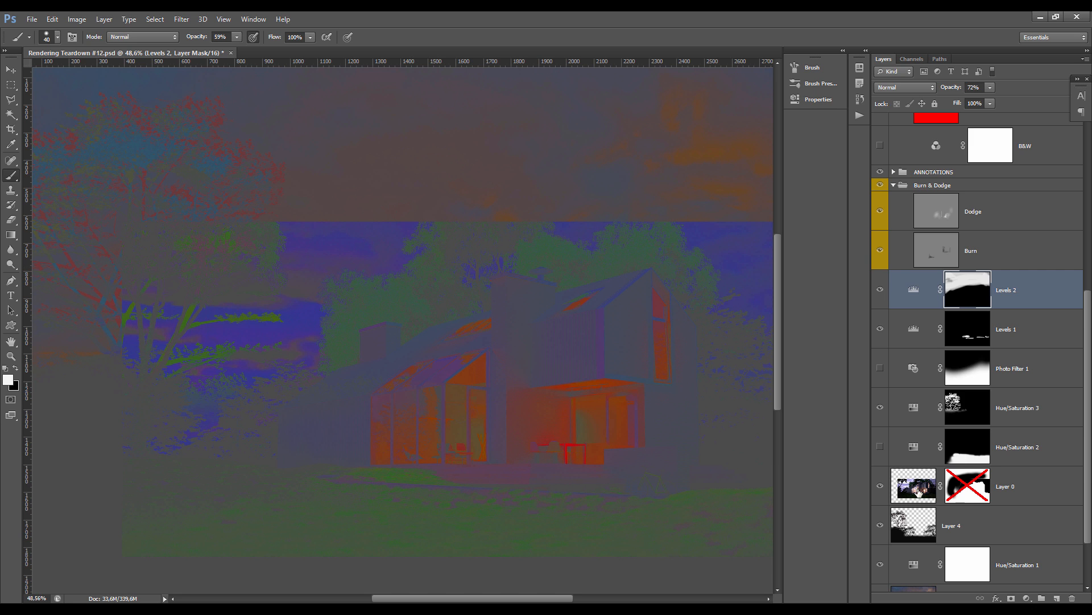
pyautogui.keyDown('shift'); pyautogui.click(965, 485); pyautogui.keyUp('shift')
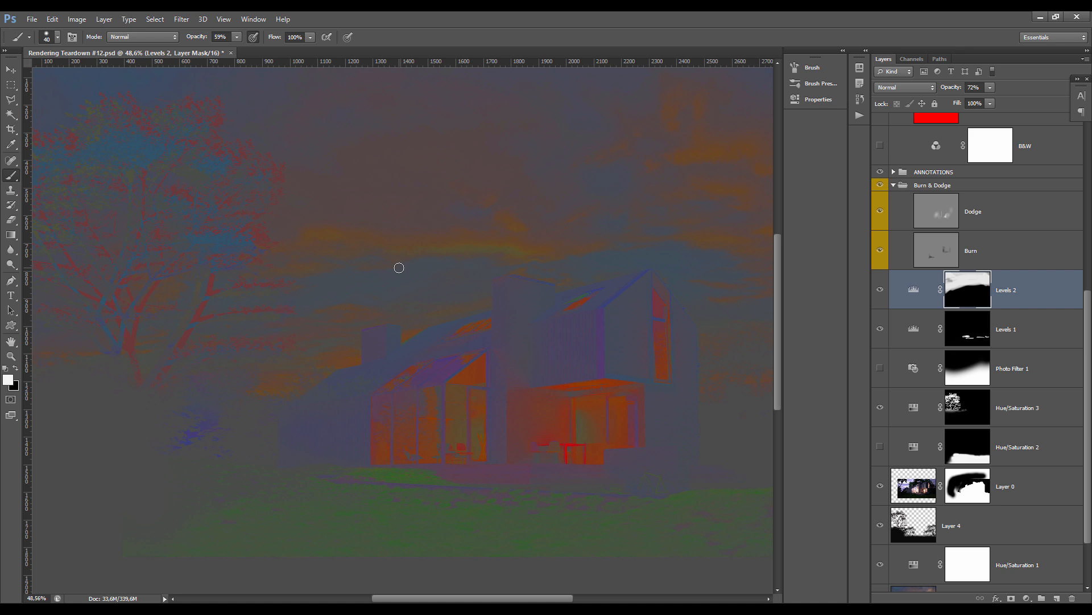
pyautogui.scroll(-2, 408, 272)
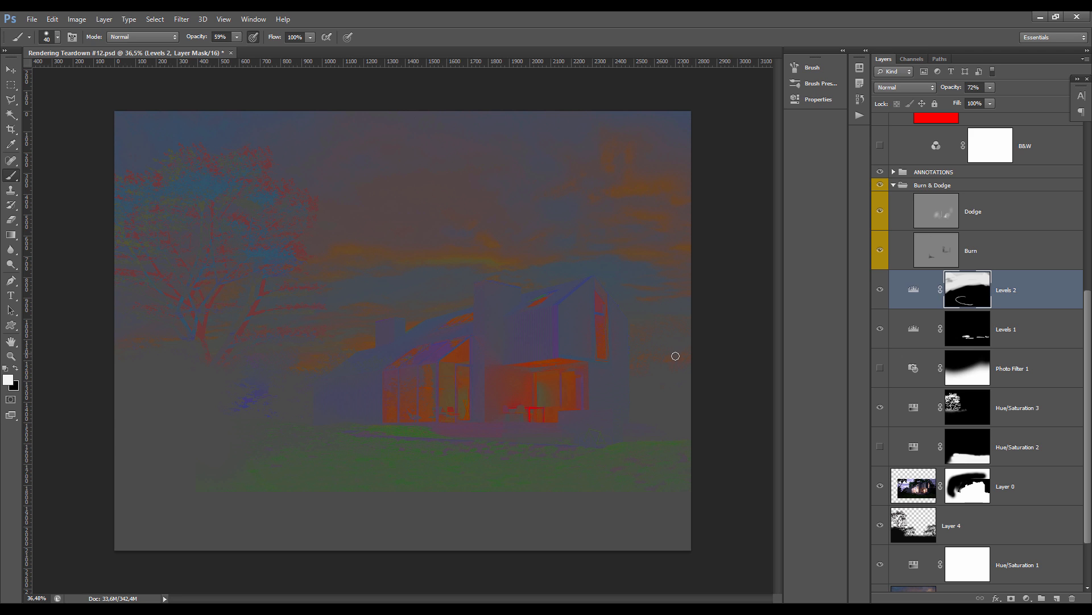
# Show the Hue/Saturation 2 adjustment over the lawn and open its settings.
pyautogui.scroll(3, 907, 218)
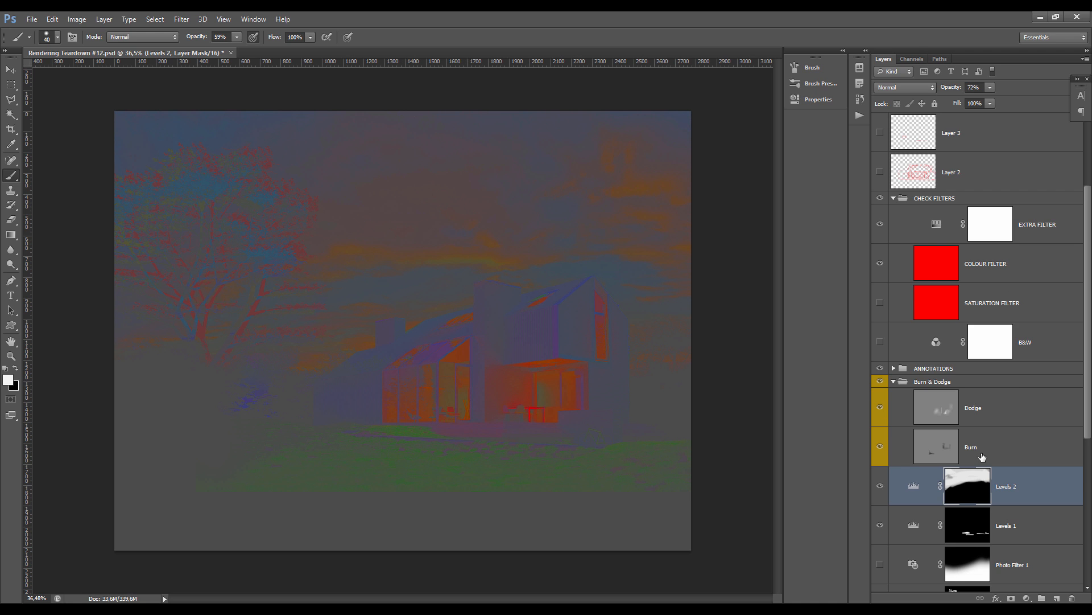
pyautogui.scroll(-3, 976, 456)
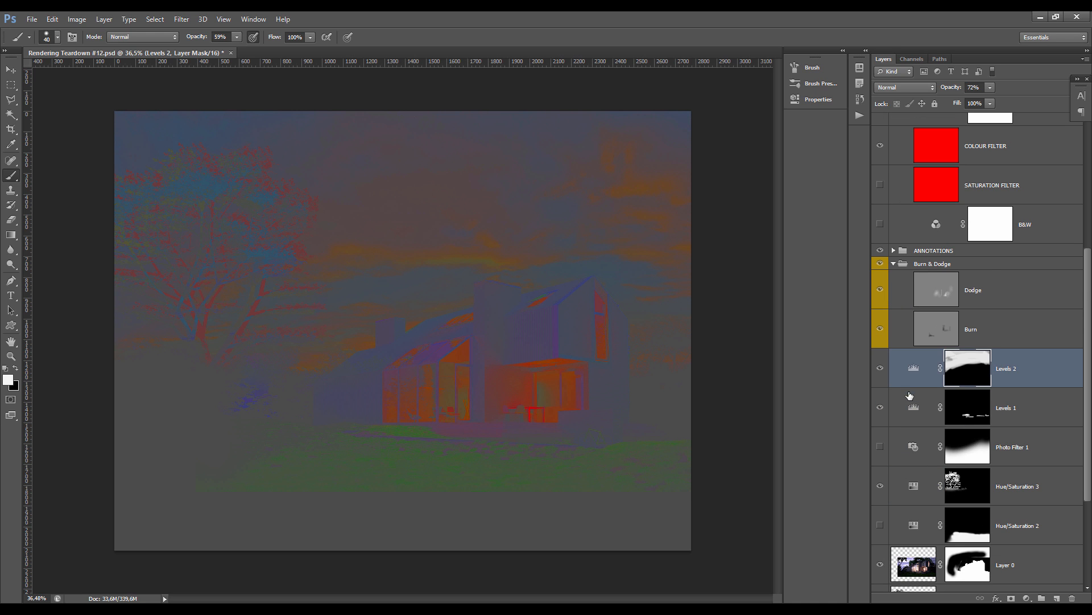
pyautogui.scroll(-2, 925, 483)
pyautogui.click(911, 445)
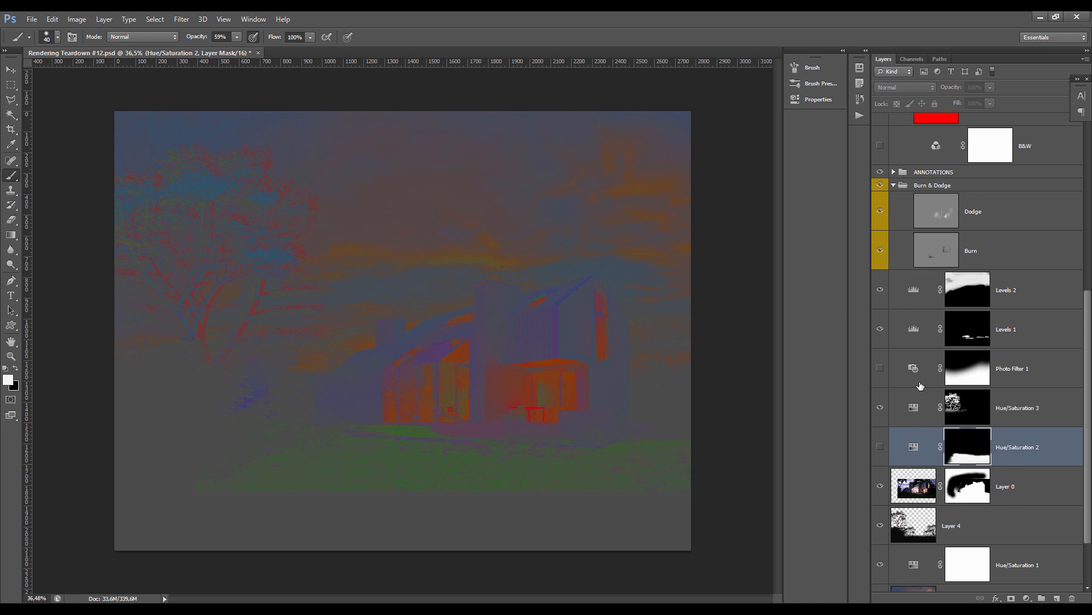
pyautogui.click(880, 447)
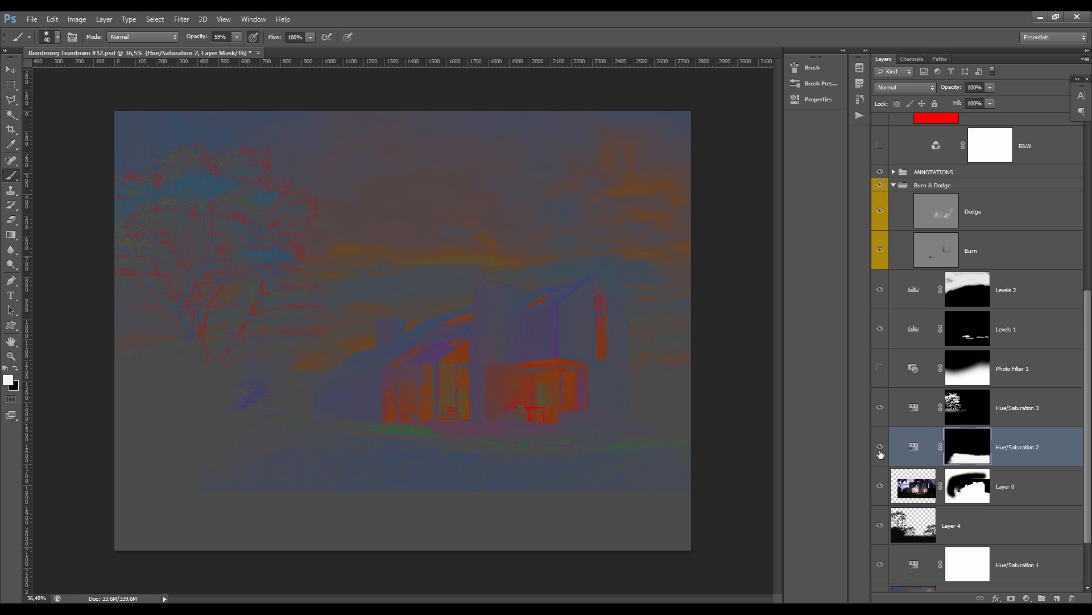
pyautogui.doubleClick(913, 446)
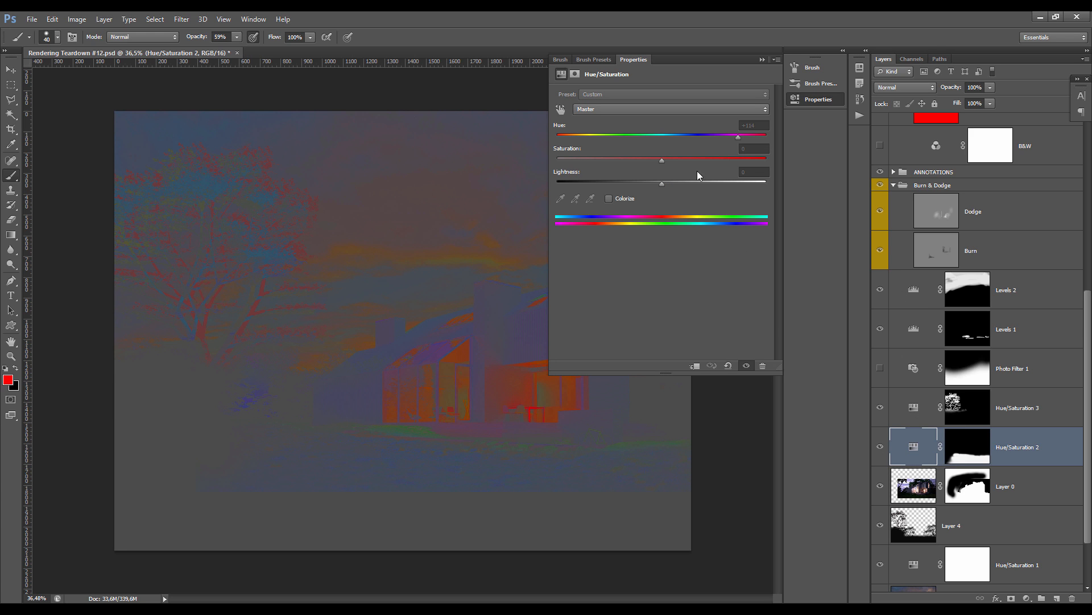
# Compare the lawn's hues with Hue/Saturation 2 hidden and shown, and close its settings.
pyautogui.click(880, 448)
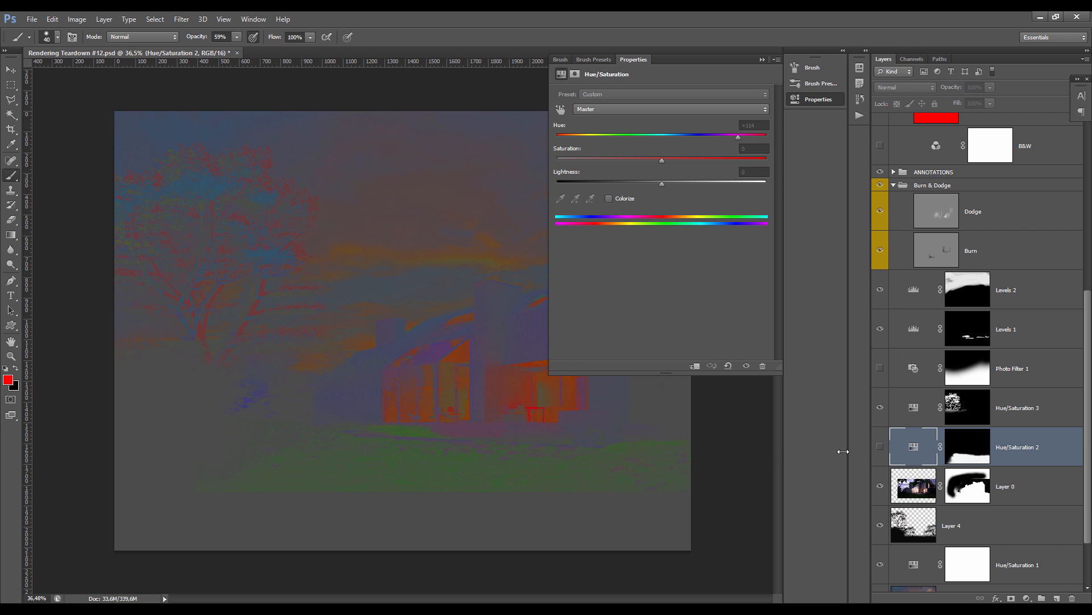
pyautogui.click(876, 447)
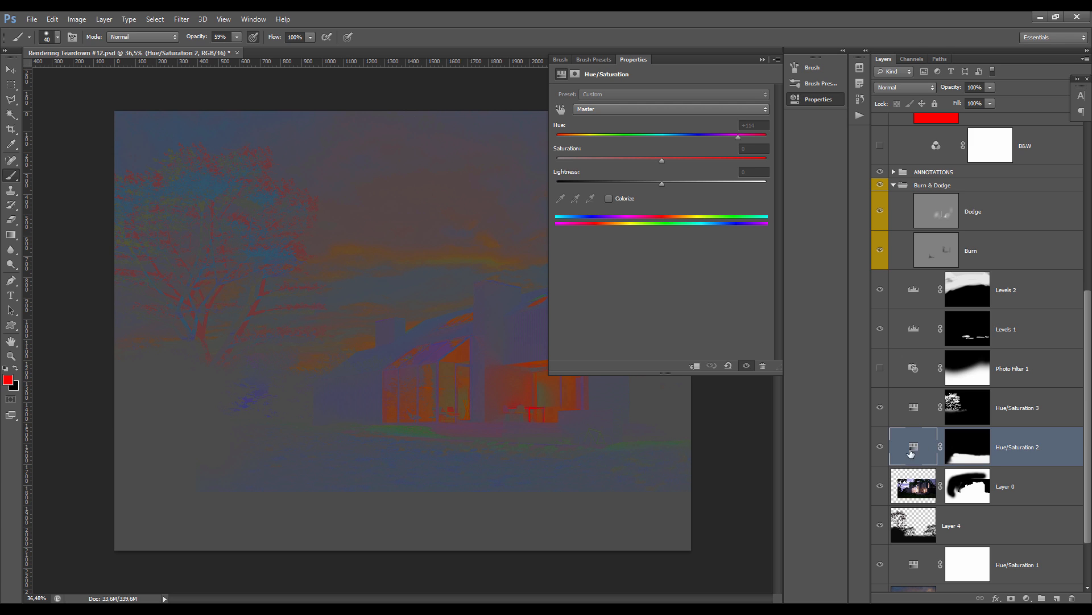
pyautogui.click(667, 162)
pyautogui.click(762, 58)
# Hide the EXTRA, COLOUR and SATURATION check filters so the rendering displays in its real colours.
pyautogui.scroll(5, 946, 256)
pyautogui.click(878, 277)
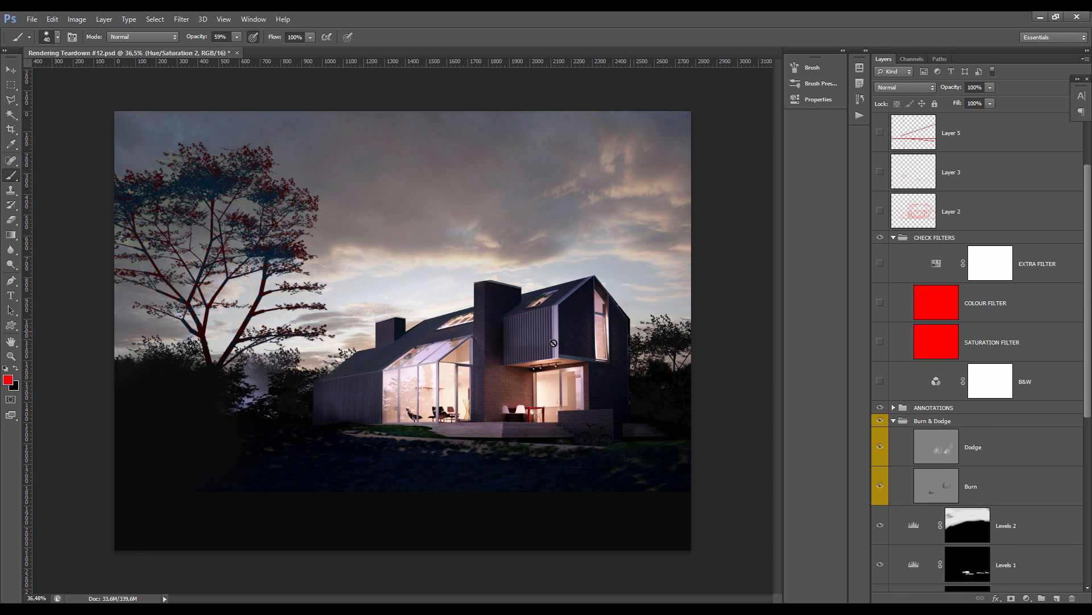
pyautogui.scroll(-1, 416, 411)
pyautogui.scroll(2, 417, 411)
pyautogui.scroll(-5, 933, 433)
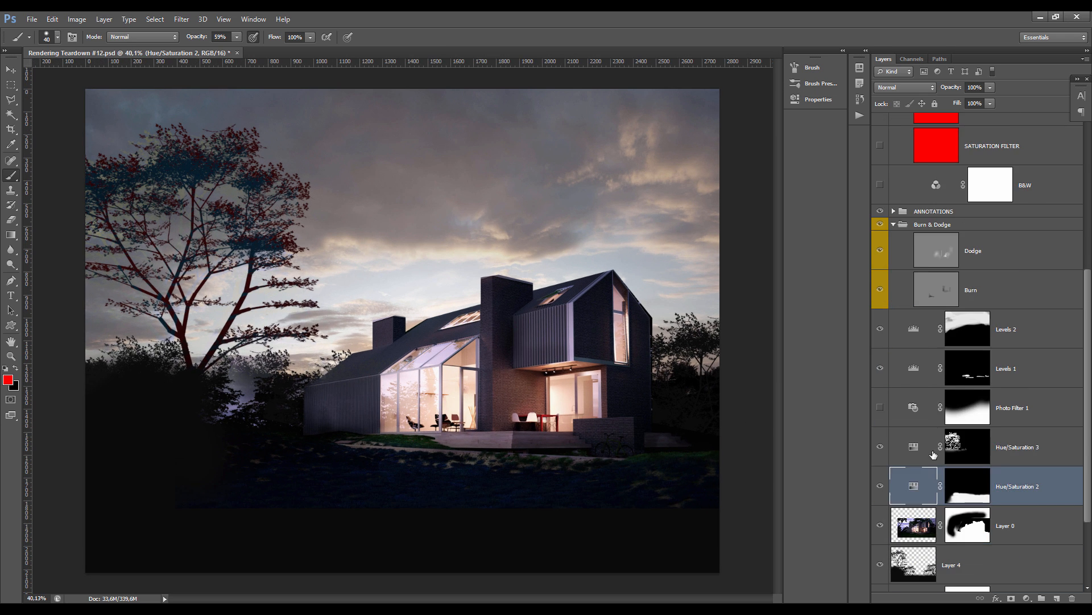
# Compare the lawn with and without Hue/Saturation 2, and set that adjustment layer's opacity to 77%.
pyautogui.click(880, 487)
pyautogui.click(880, 486)
pyautogui.click(991, 87)
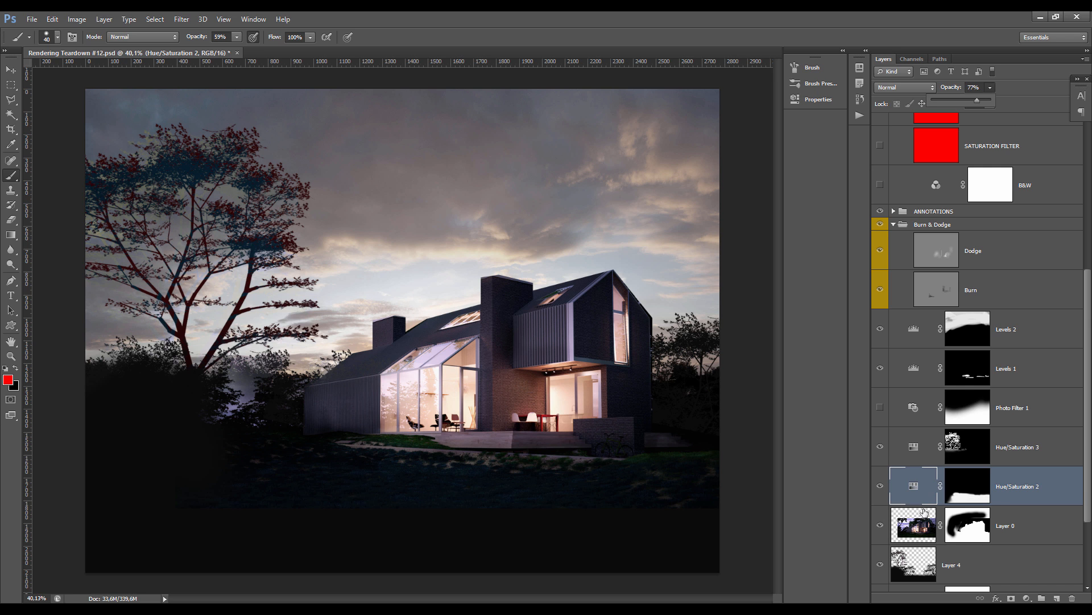
# Add a Hue/Saturation adjustment layer above Hue/Saturation 2, with Colorize enabled, hue 37 and saturation 38.
pyautogui.scroll(5, 372, 455)
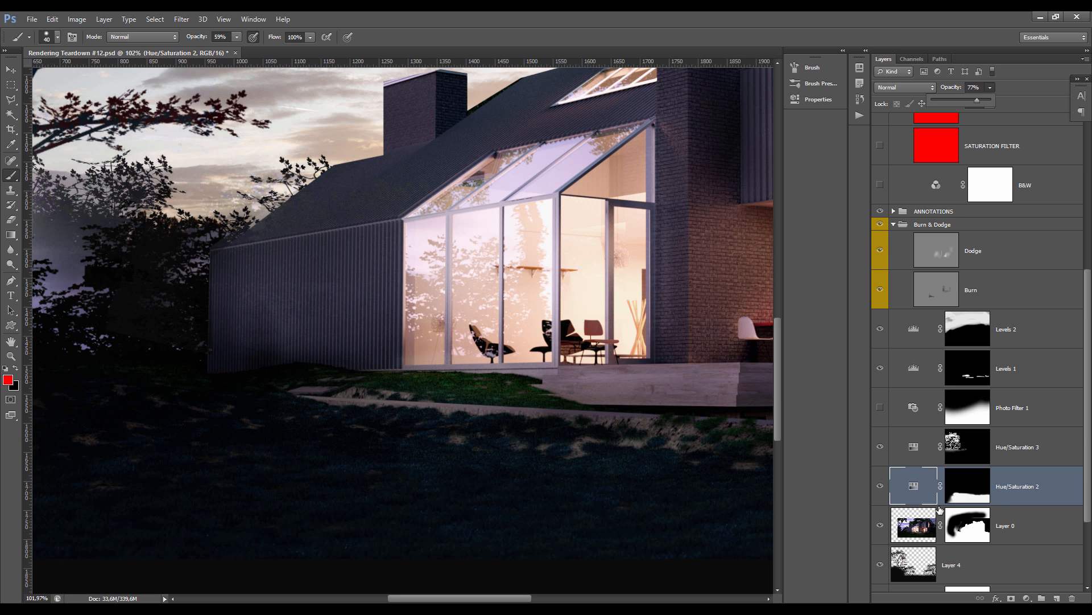
pyautogui.click(966, 490)
pyautogui.click(968, 490)
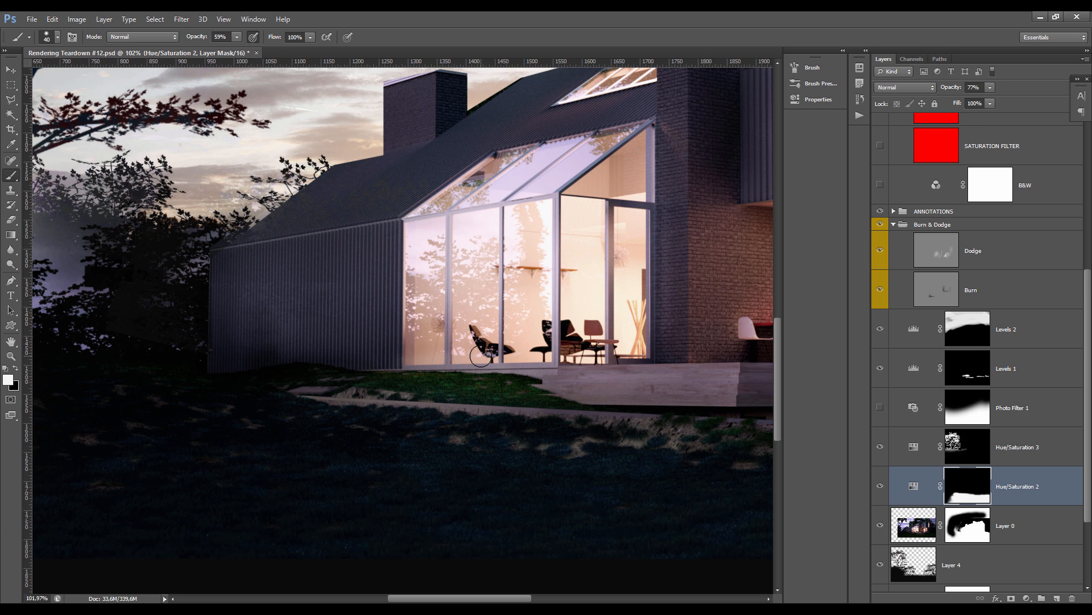
pyautogui.click(913, 485)
pyautogui.click(1027, 598)
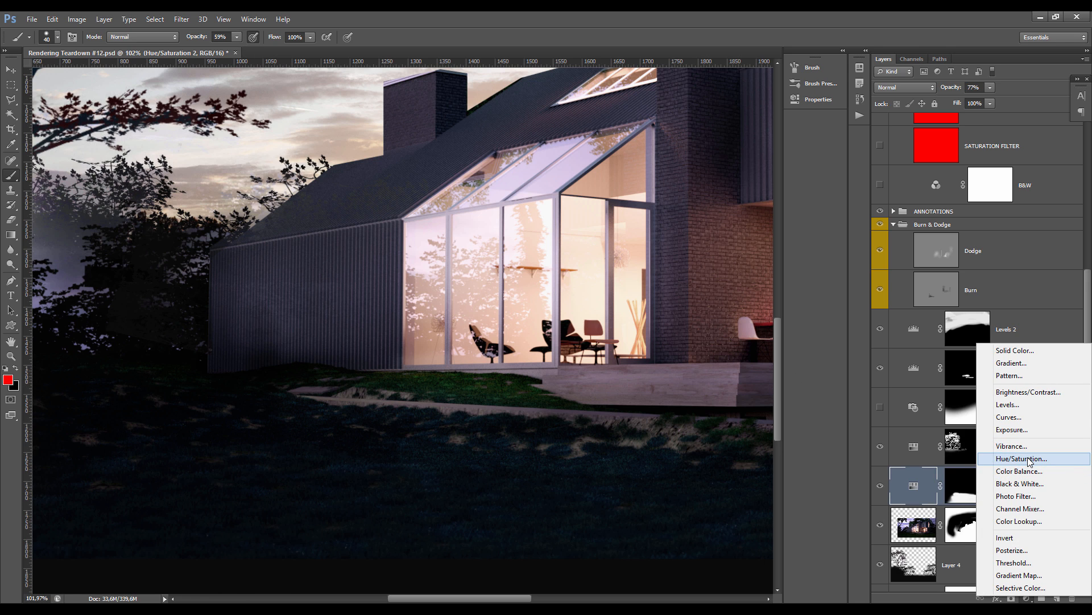
pyautogui.click(1022, 459)
pyautogui.click(620, 200)
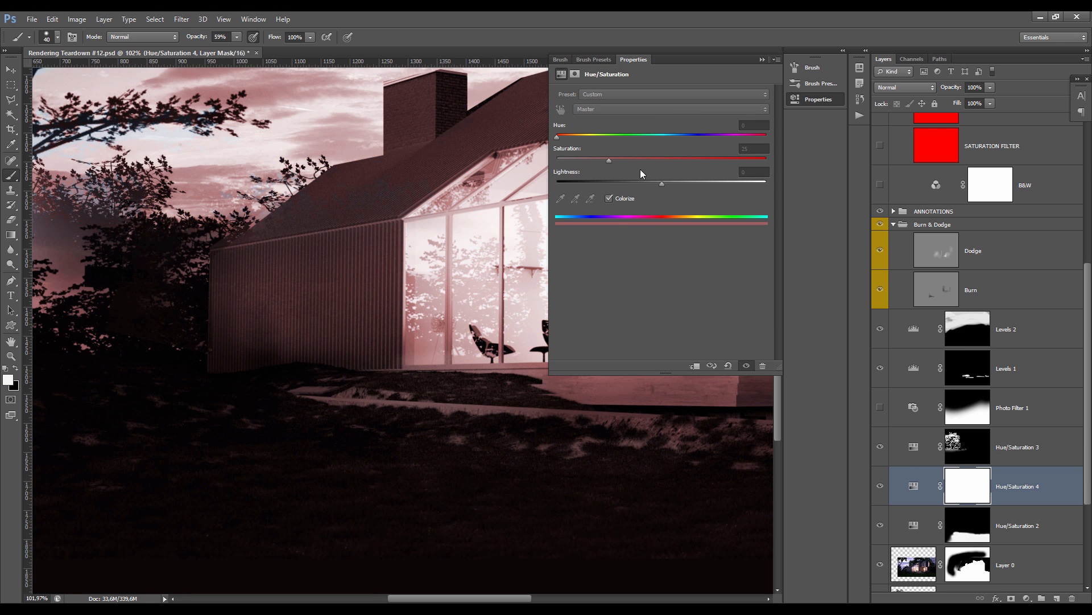
pyautogui.moveTo(566, 138); pyautogui.dragTo(579, 136)
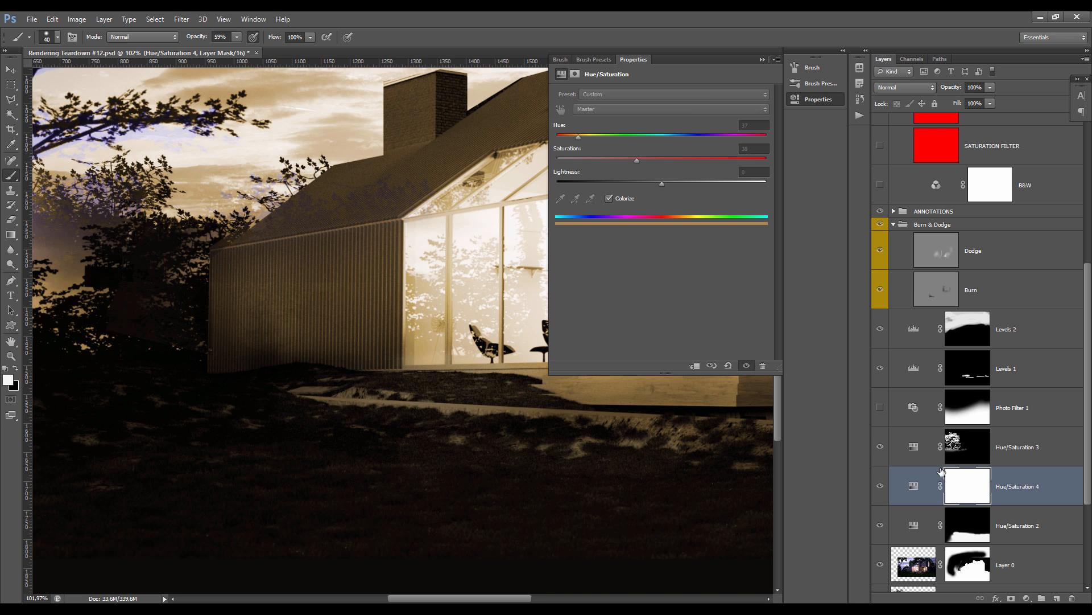
# Invert Hue/Saturation 4's mask to black and paint white over the grass patch in front of the glass facade.
pyautogui.click(960, 488)
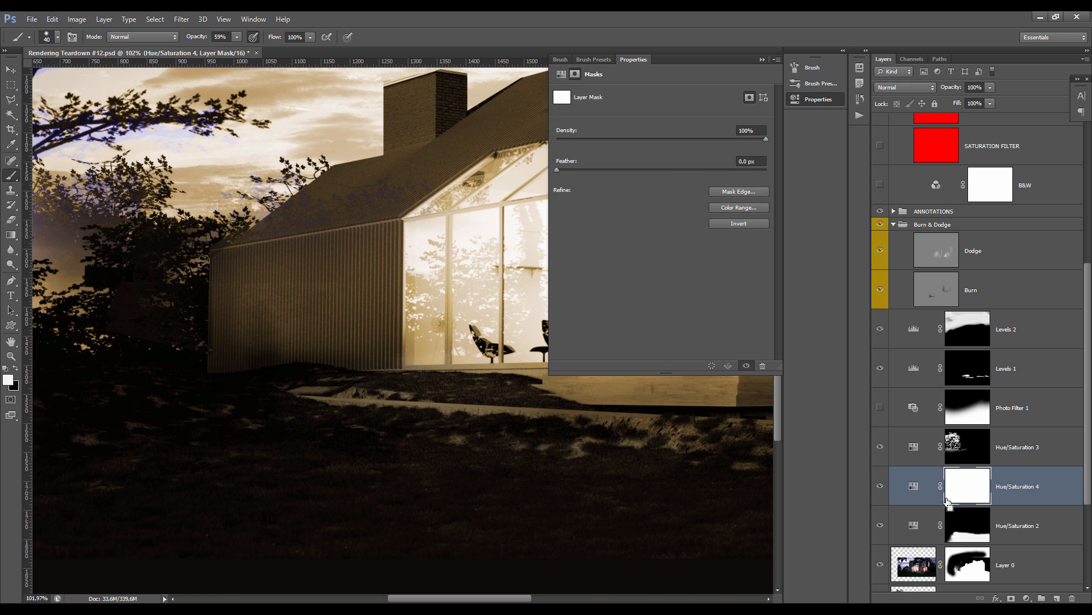
pyautogui.hotkey('ctrl', 'i')
pyautogui.moveTo(437, 381)
pyautogui.mouseDown()
pyautogui.moveTo(498, 373)
pyautogui.moveTo(505, 383)
pyautogui.moveTo(395, 383)
pyautogui.moveTo(528, 375)
pyautogui.moveTo(516, 360)
pyautogui.moveTo(302, 378)
pyautogui.moveTo(364, 379)
pyautogui.mouseUp()
pyautogui.press('x')
pyautogui.scroll(-1, 458, 346)
pyautogui.scroll(2, 334, 393)
pyautogui.hotkey('ctrl', 'r')
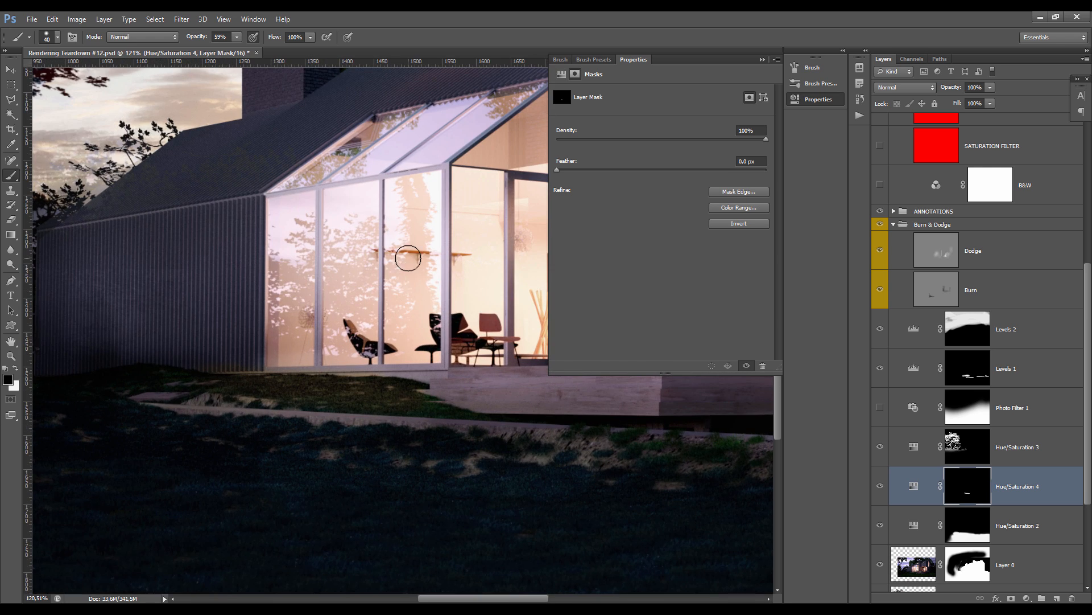
pyautogui.press('x')
pyautogui.press('x')
pyautogui.press('x')
# Set Hue/Saturation 4's hue to 31 and saturation to 25, and close its settings.
pyautogui.click(914, 486)
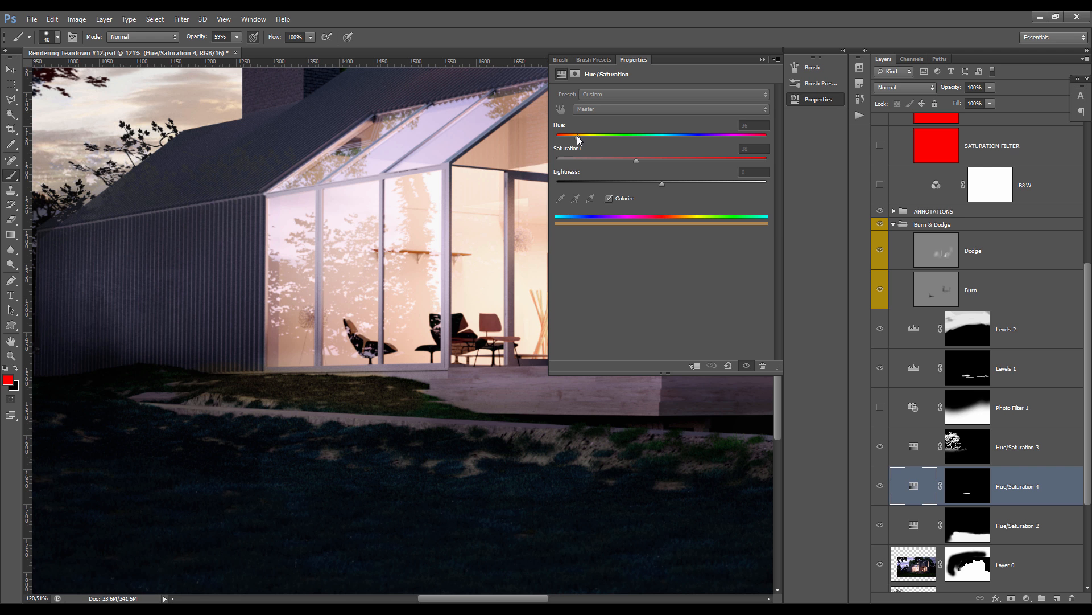
pyautogui.moveTo(636, 162); pyautogui.dragTo(609, 162)
pyautogui.scroll(-5, 361, 273)
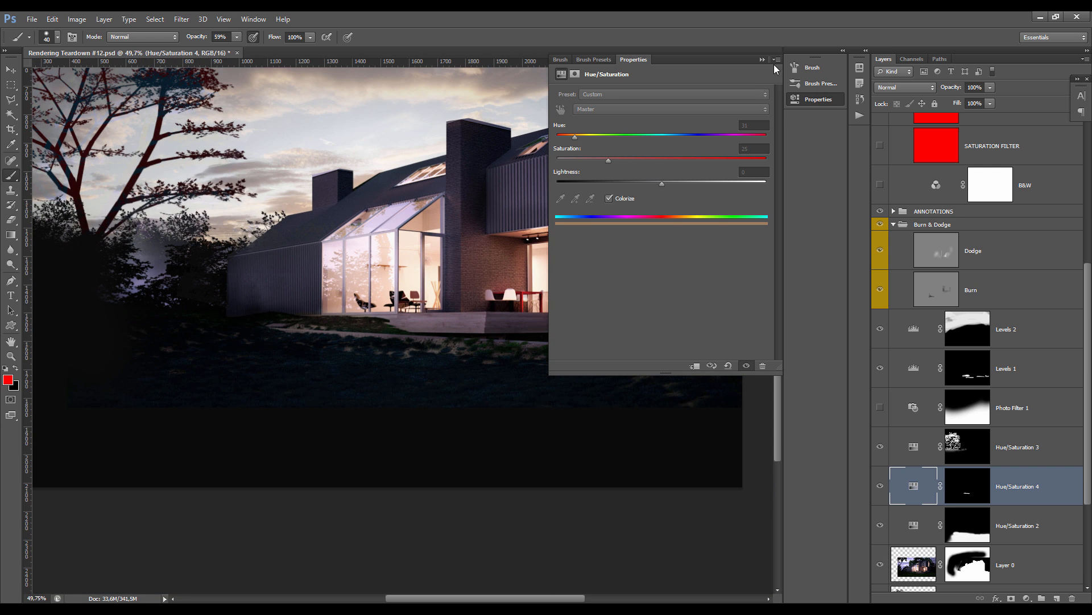
pyautogui.click(762, 61)
pyautogui.scroll(3, 228, 343)
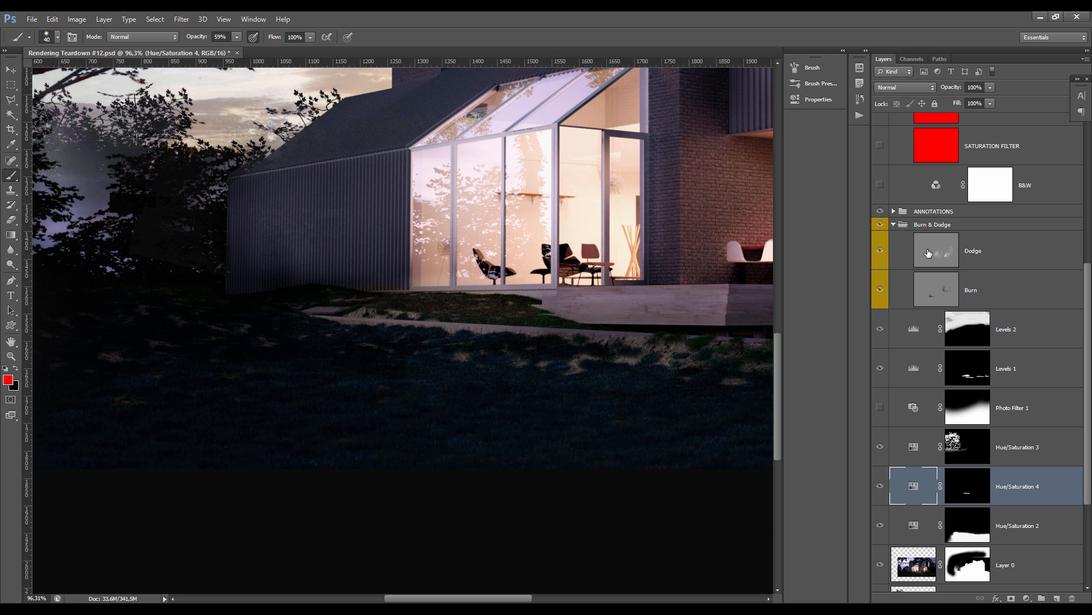
# Add a new layer on top and mark the lit interior, the nearby grass patch and the dark lawn with red dots.
pyautogui.scroll(5, 943, 145)
pyautogui.click(942, 145)
pyautogui.click(1057, 598)
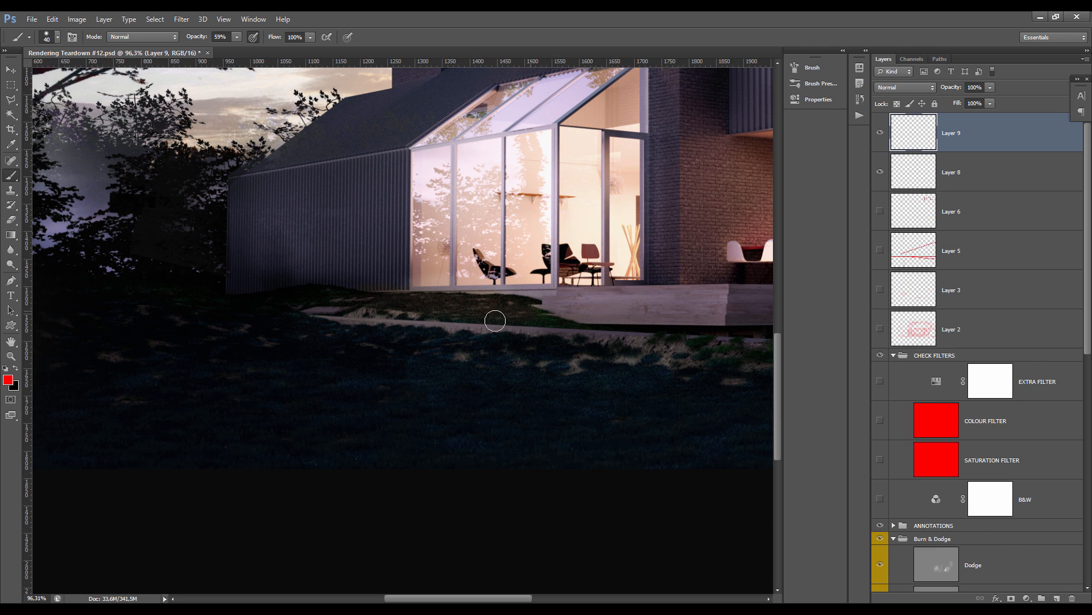
pyautogui.keyDown('alt'); pyautogui.rightClick(480, 325); pyautogui.keyUp('alt')
pyautogui.moveTo(505, 261); pyautogui.dragTo(511, 259)
pyautogui.click(448, 300)
pyautogui.scroll(-1, 484, 287)
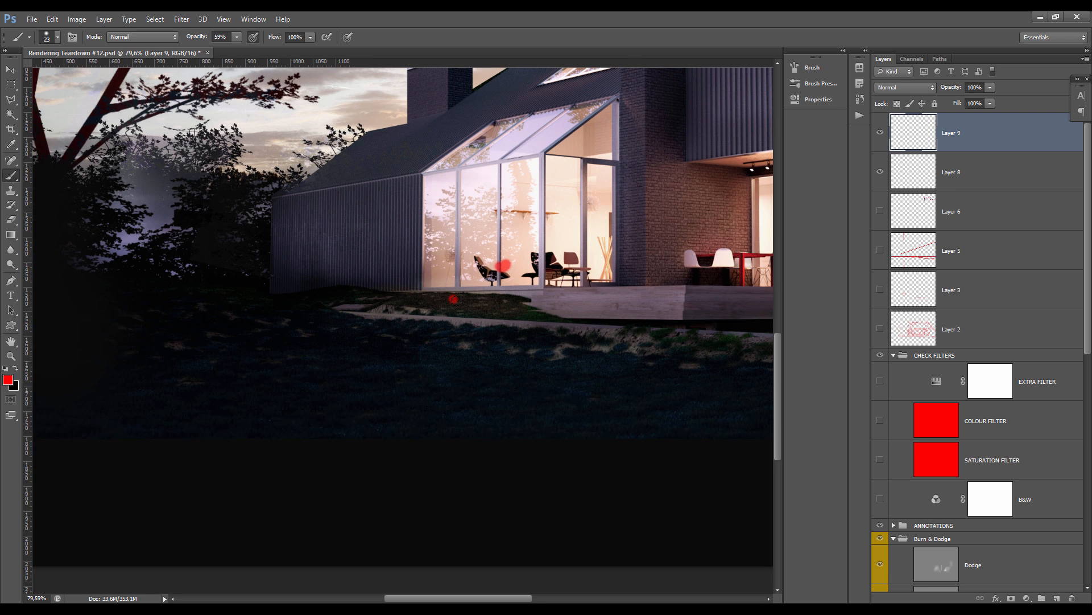
pyautogui.click(309, 342)
pyautogui.scroll(-2, 338, 335)
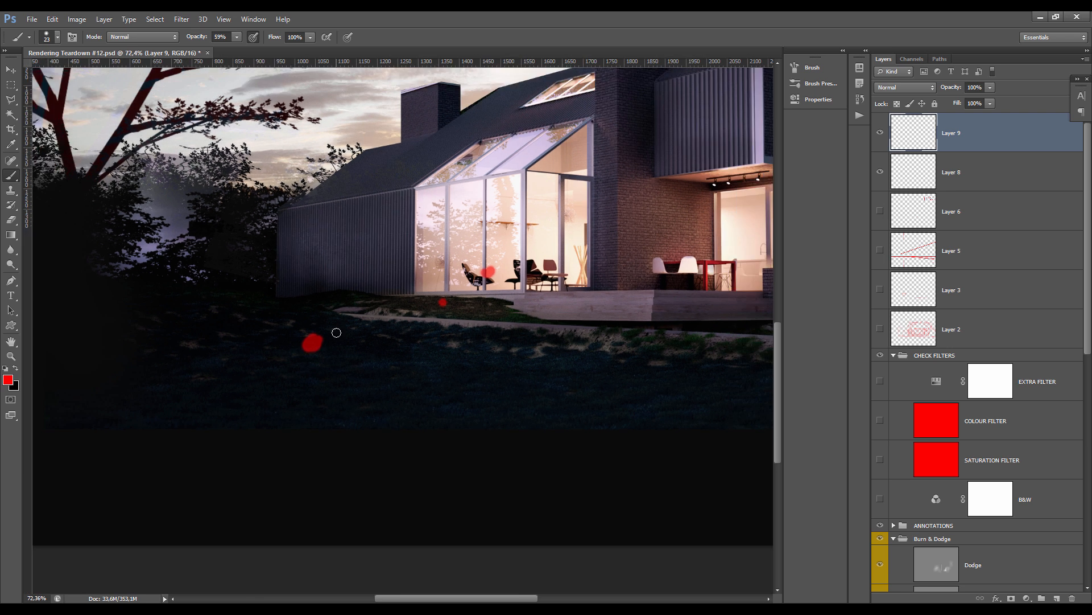
pyautogui.scroll(-2, 402, 347)
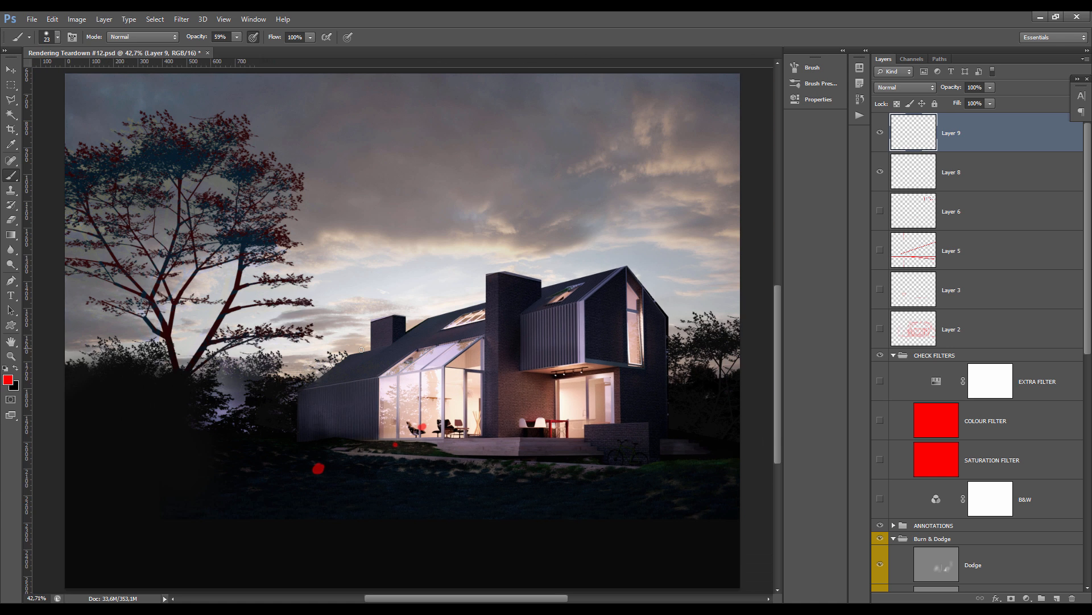
# Examine the marked lawn areas up close and how their colours relate to the house, tree and sky in the whole rendering.
pyautogui.moveTo(375, 471); pyautogui.dragTo(443, 480)
pyautogui.scroll(3, 358, 468)
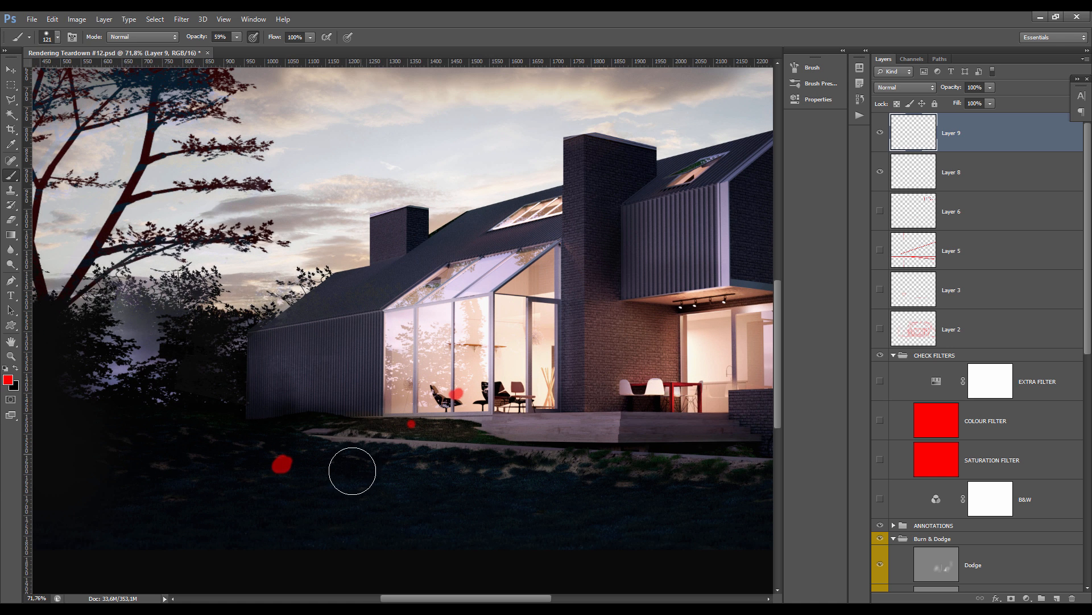
pyautogui.scroll(1, 388, 451)
pyautogui.scroll(3, 376, 468)
pyautogui.moveTo(382, 475)
pyautogui.mouseDown()
pyautogui.moveTo(385, 424)
pyautogui.moveTo(355, 438)
pyautogui.mouseUp()
pyautogui.scroll(-6, 375, 413)
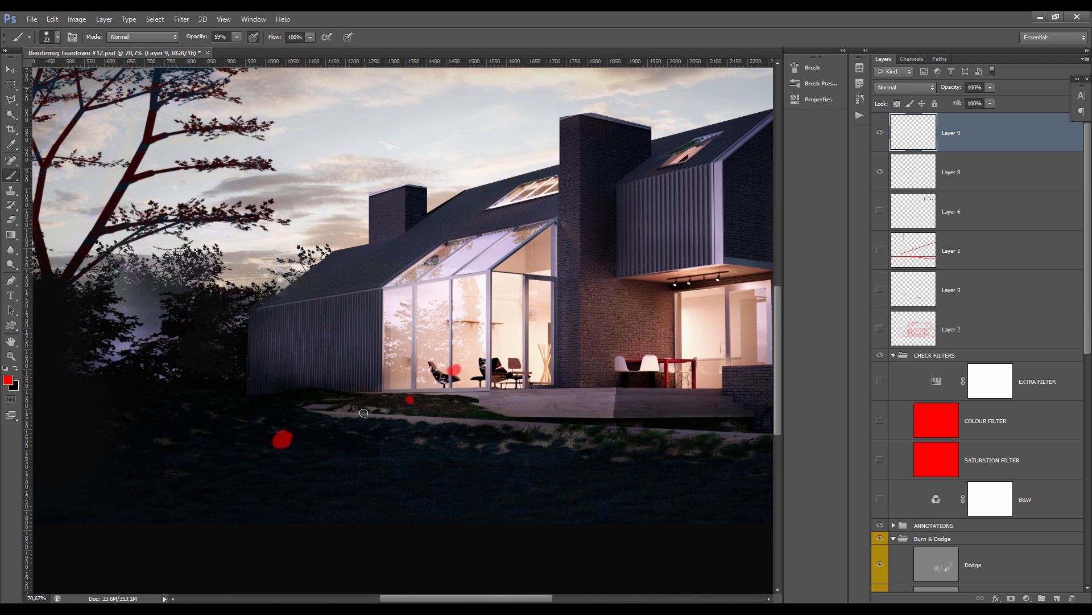
pyautogui.scroll(2, 341, 477)
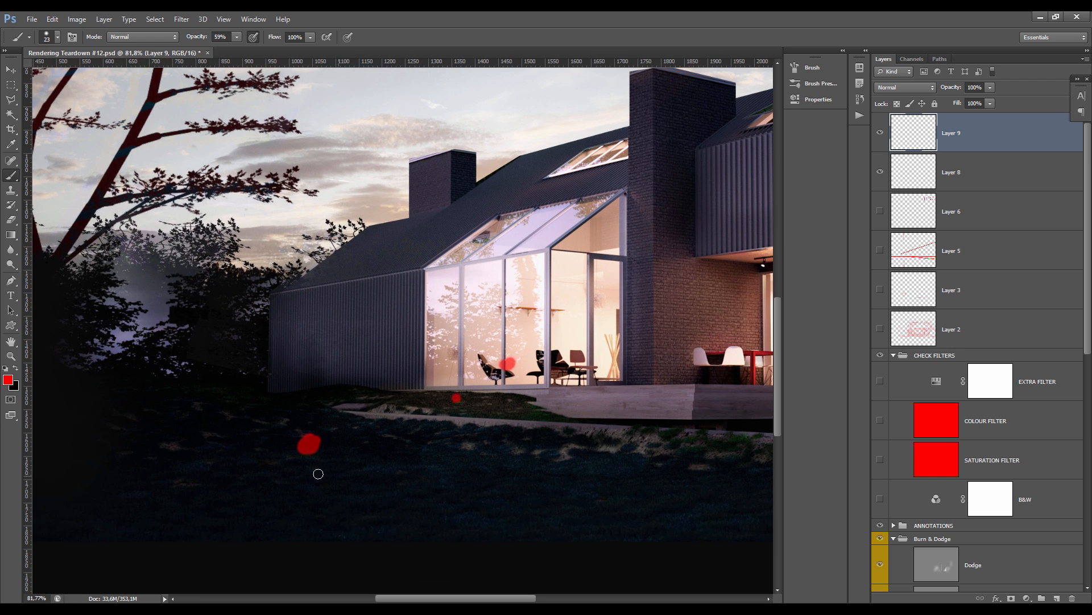
pyautogui.scroll(-3, 415, 452)
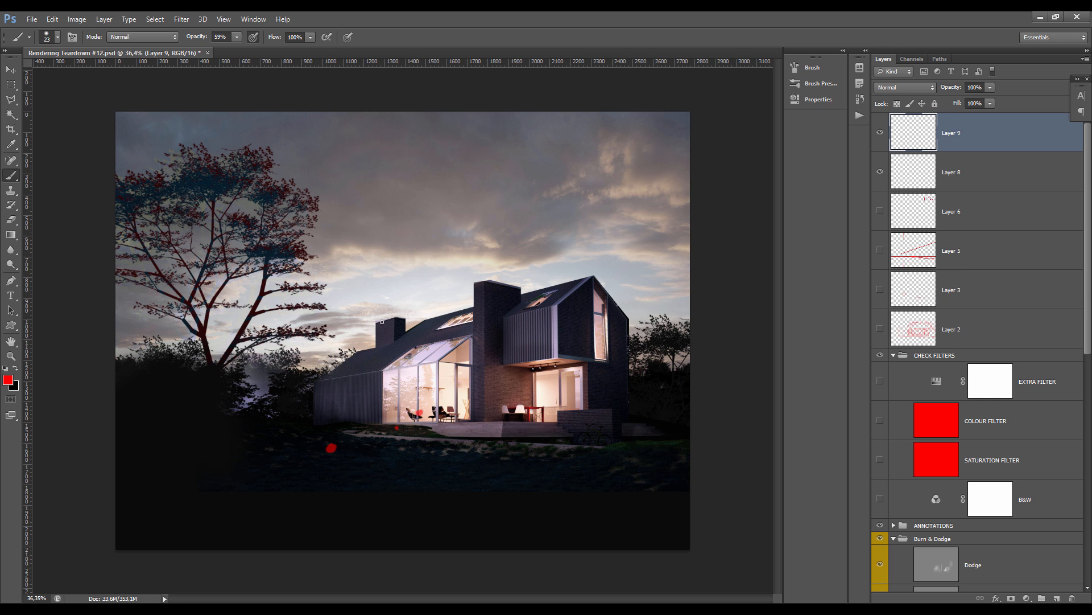
pyautogui.scroll(-3, 358, 273)
pyautogui.scroll(3, 398, 274)
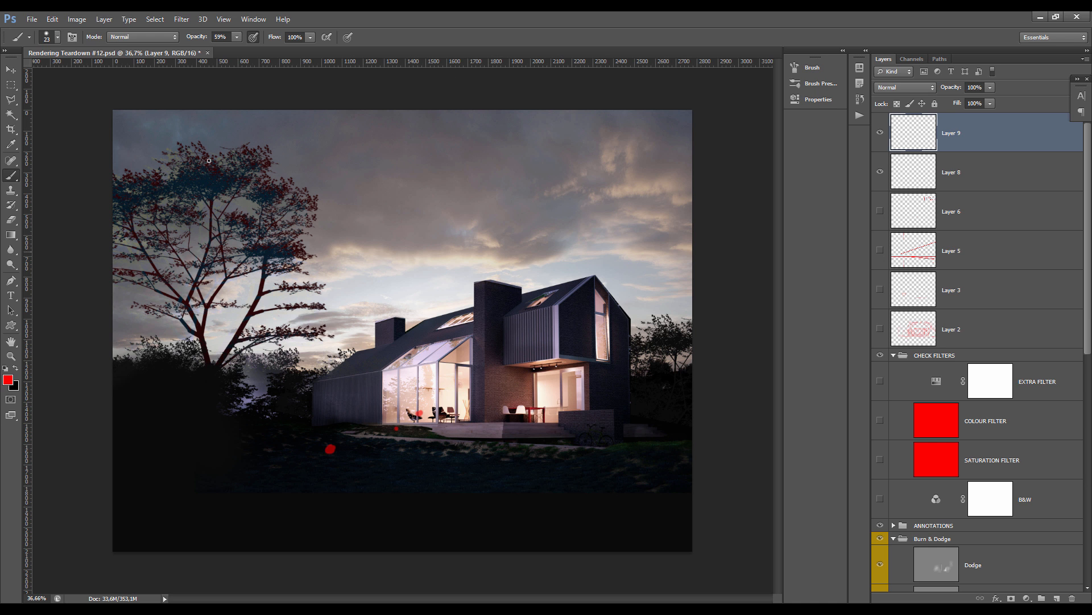
pyautogui.scroll(5, 398, 287)
pyautogui.scroll(-5, 411, 263)
# Mark the contrast between sky and roof with a red circle and a traced roofline, and undo these annotation strokes.
pyautogui.moveTo(454, 275)
pyautogui.mouseDown()
pyautogui.moveTo(419, 274)
pyautogui.moveTo(458, 259)
pyautogui.mouseUp()
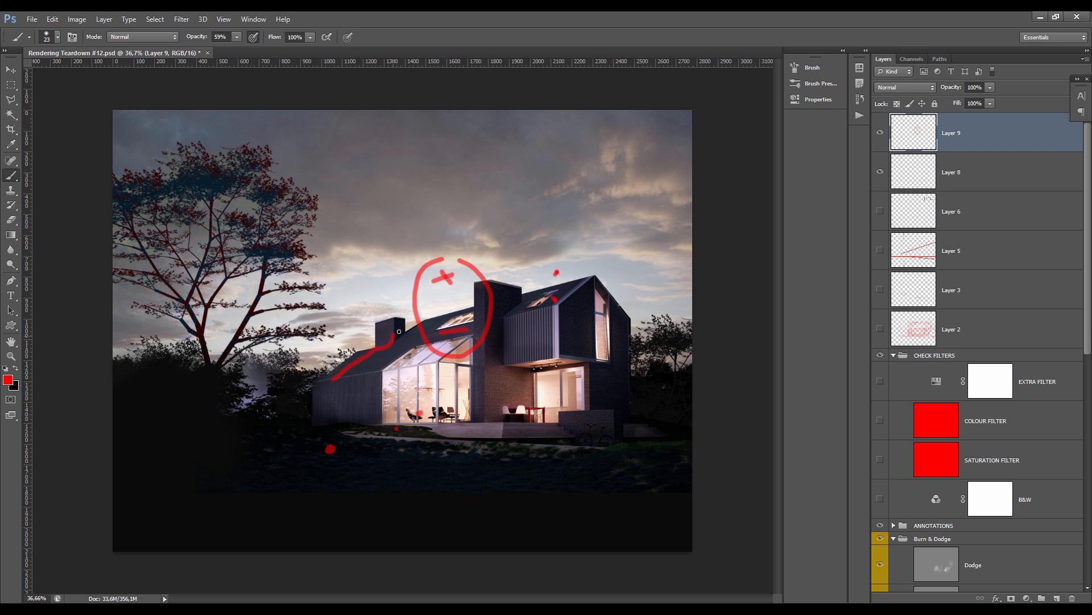
pyautogui.moveTo(399, 331)
pyautogui.mouseDown()
pyautogui.moveTo(580, 276)
pyautogui.moveTo(614, 305)
pyautogui.mouseUp()
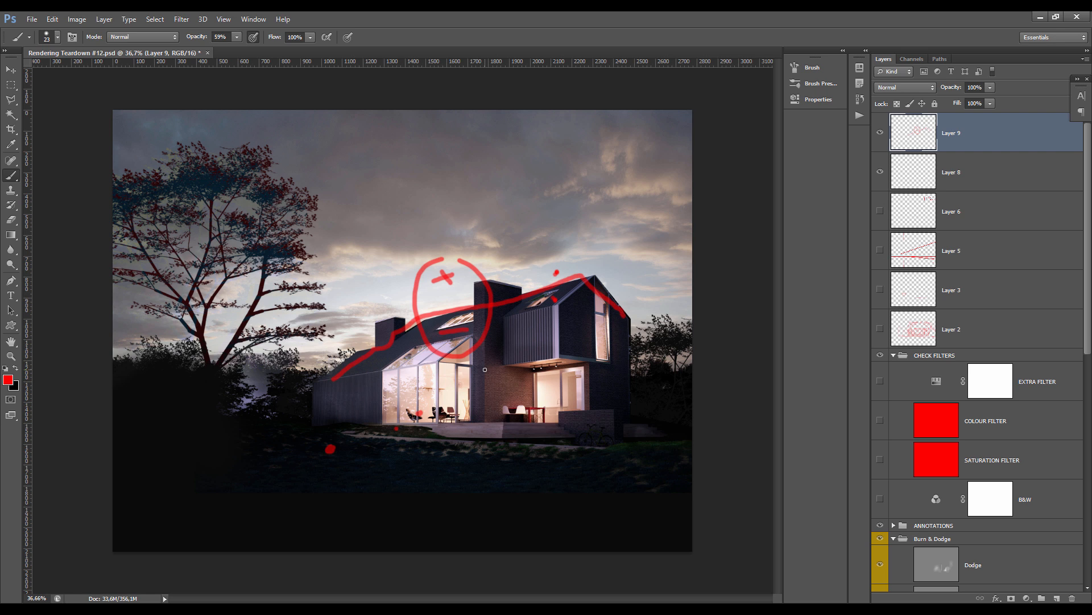
pyautogui.hotkey('ctrl', 'z')
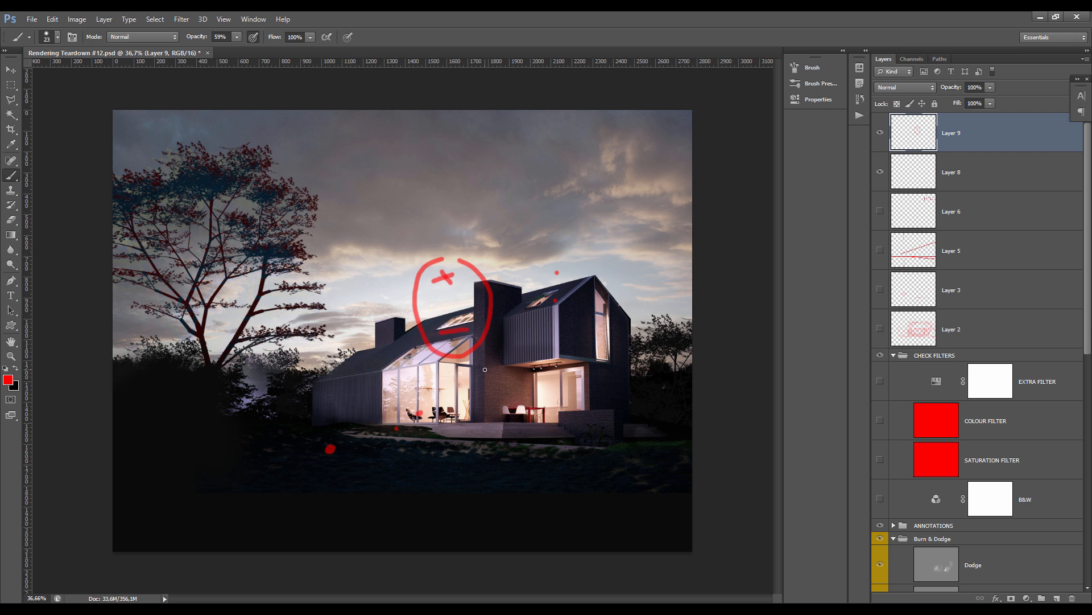
pyautogui.hotkey('ctrl', 'z')
pyautogui.hotkey('ctrl', 'z')
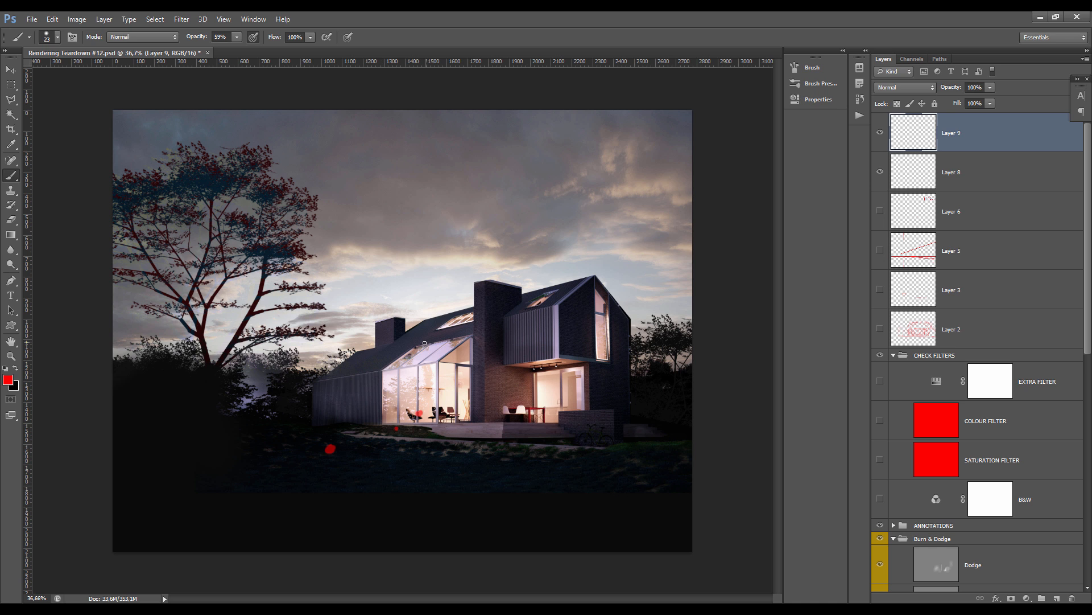
pyautogui.scroll(-3, 404, 333)
pyautogui.scroll(2, 420, 340)
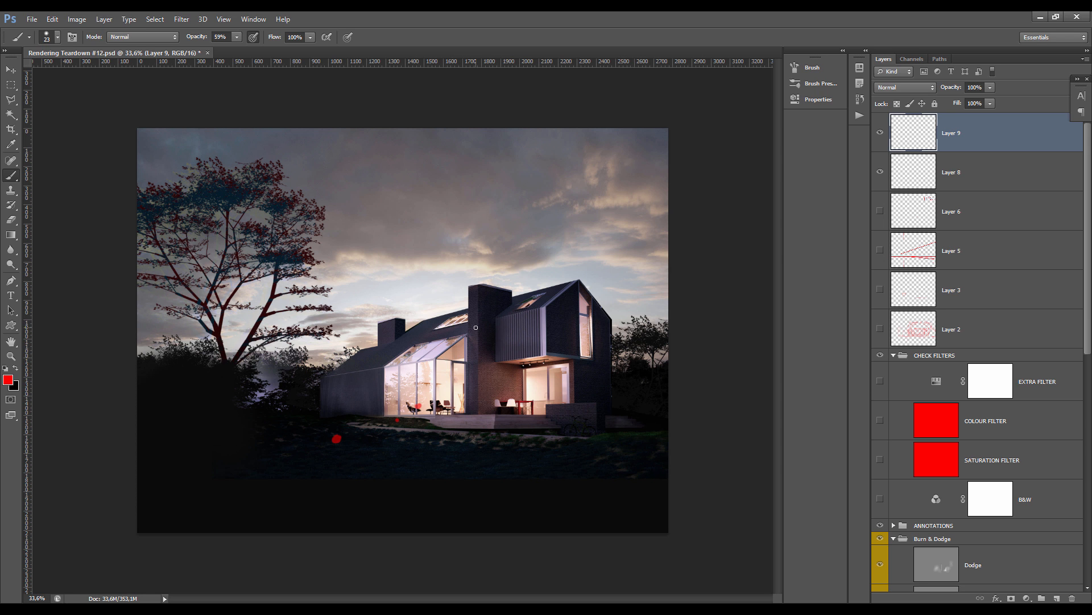
pyautogui.scroll(2, 367, 333)
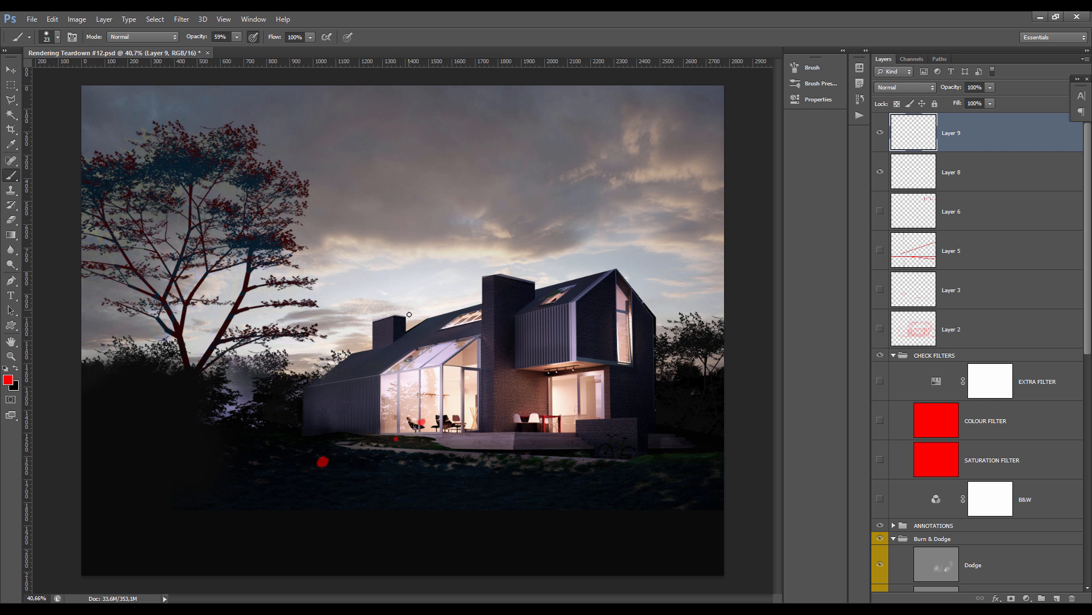
pyautogui.scroll(-3, 407, 312)
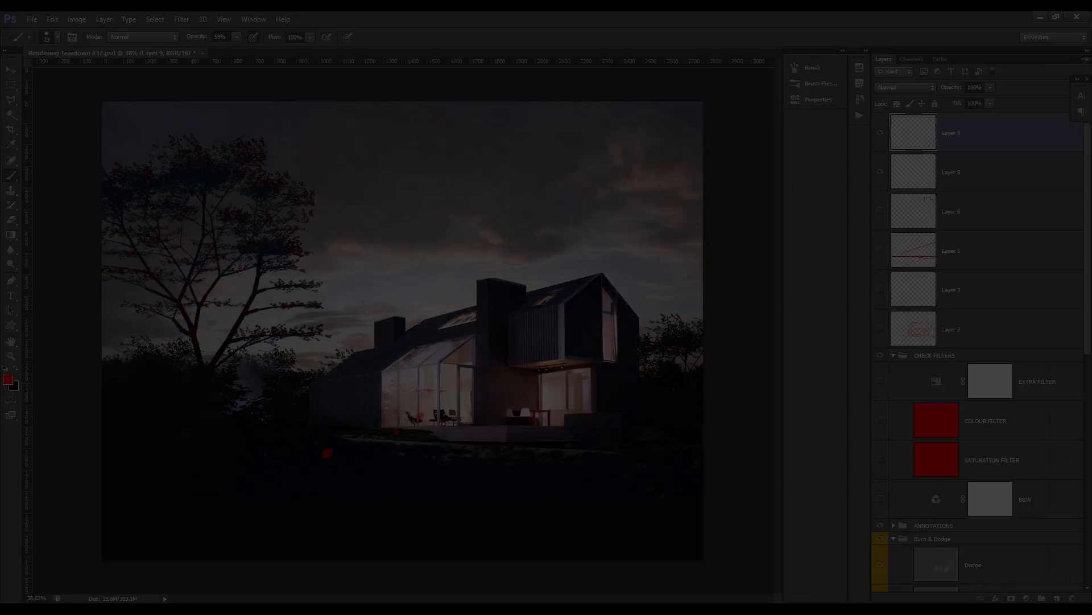